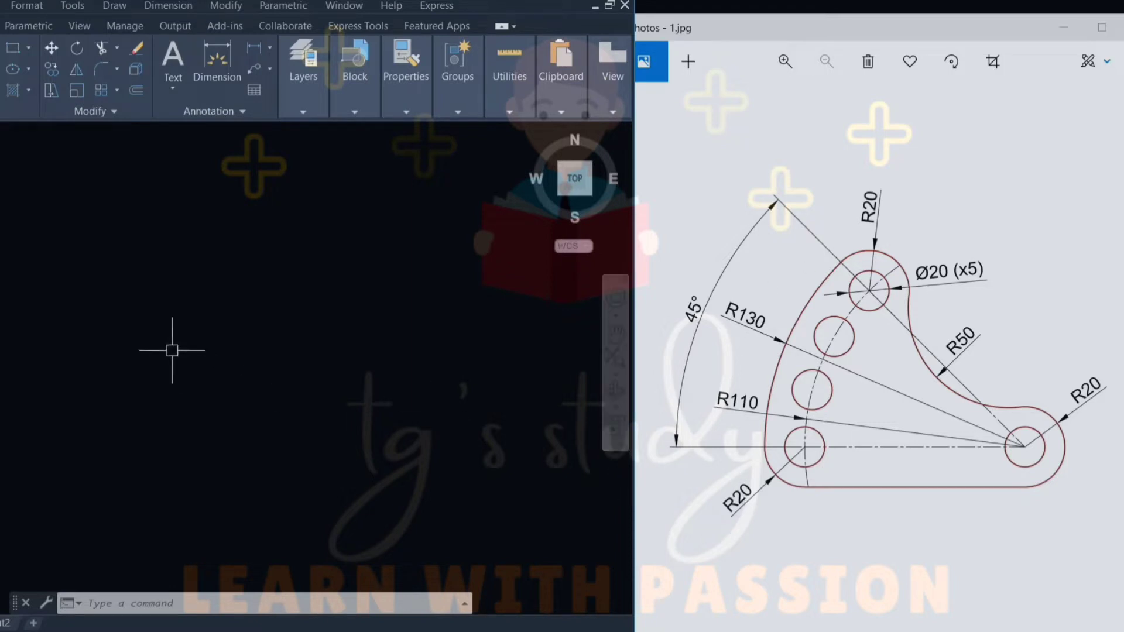
- Confirm the drawing units as decimal lengths with precision 0, decimal degrees and millimeters as the insertion scale
click(321, 350)
key(Escape)
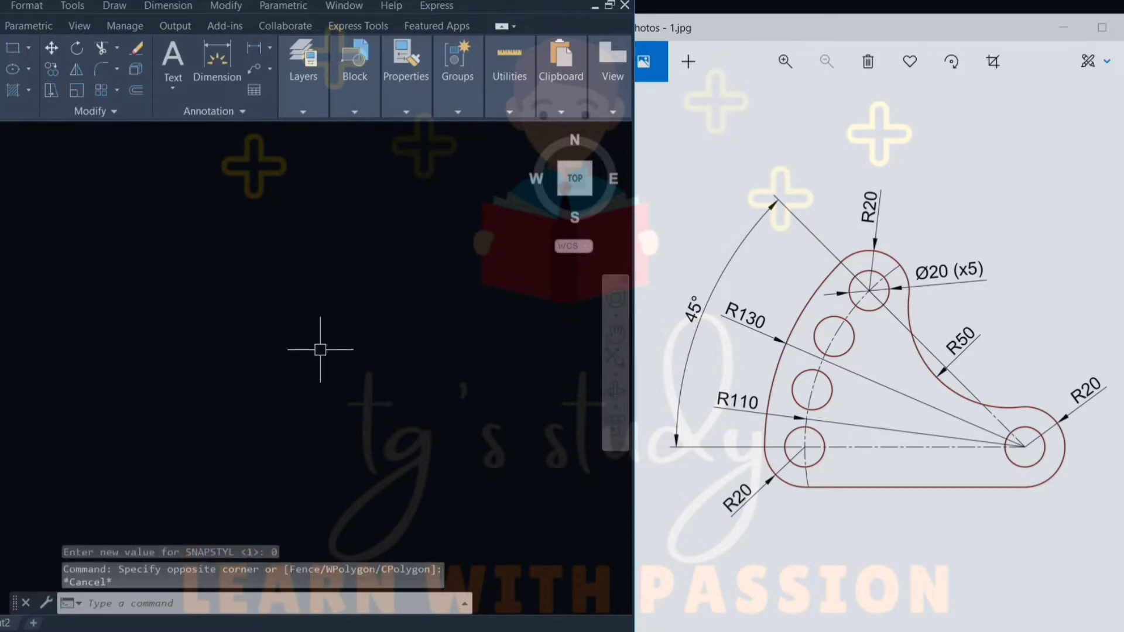
text(UN)
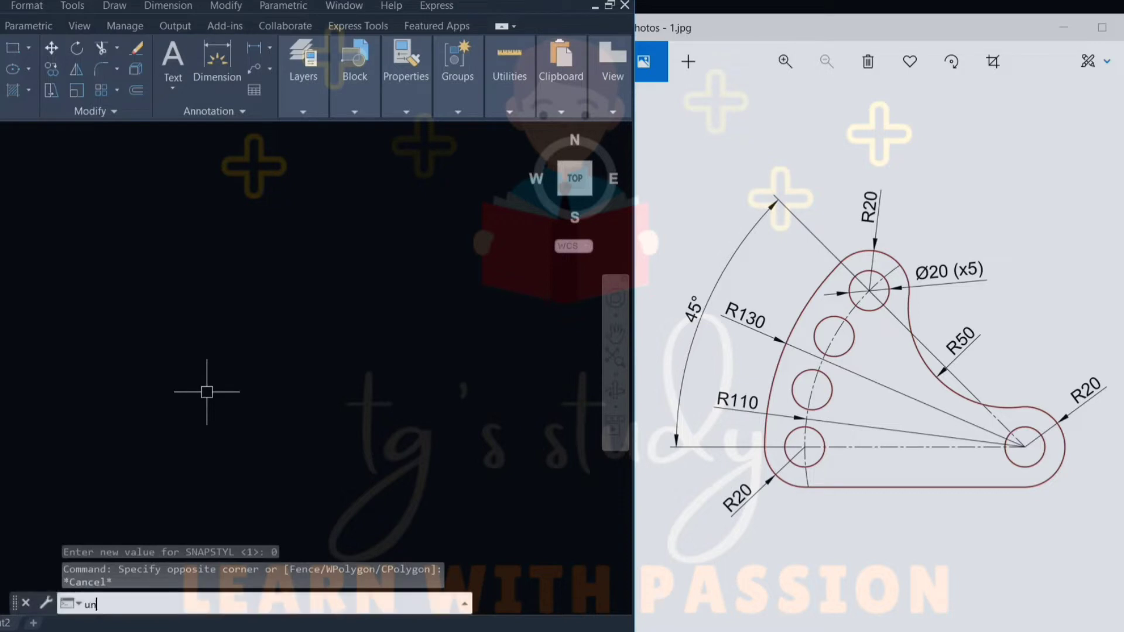
key(Return)
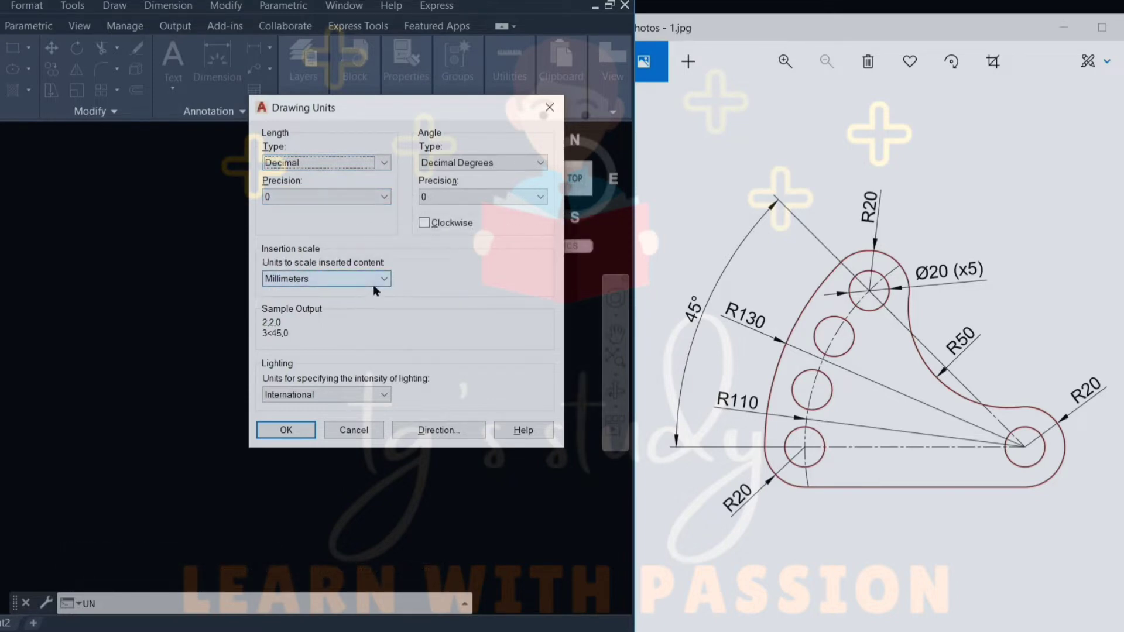
click(285, 430)
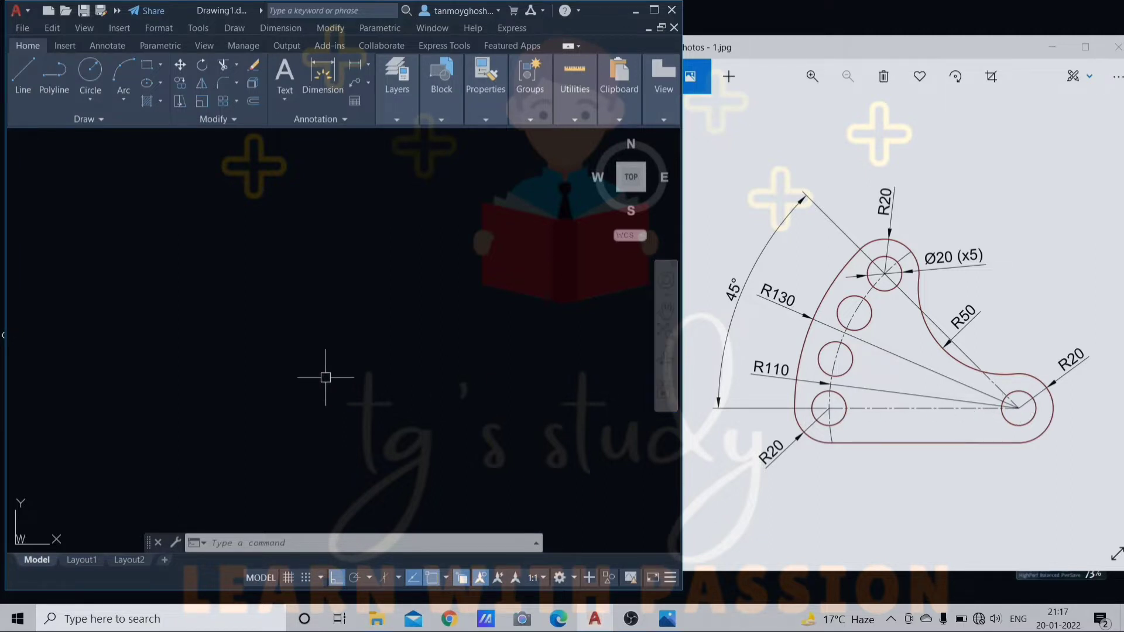
- Draw a horizontal line about 98 mm long from left to right as the base centerline
text(l)
key(Return)
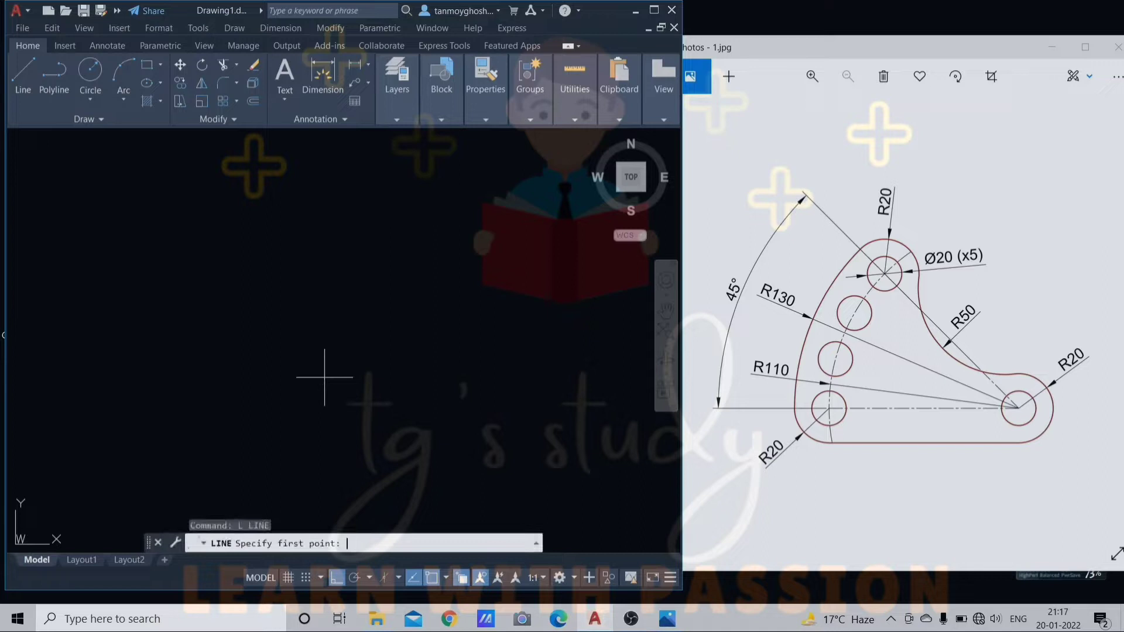
click(200, 388)
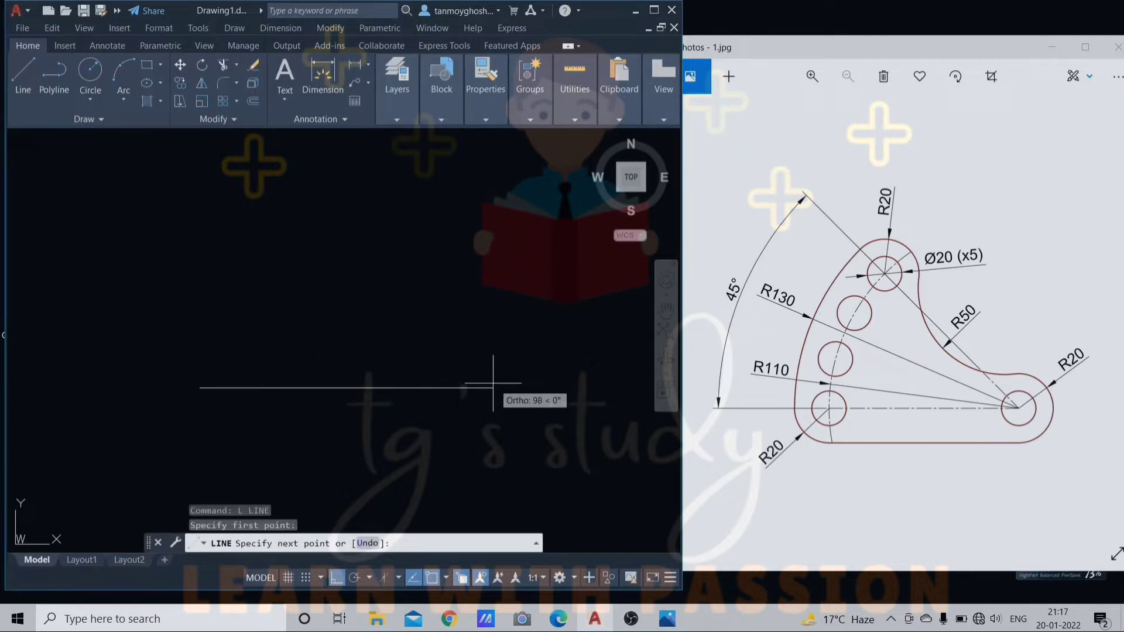
click(493, 388)
key(Return)
click(456, 387)
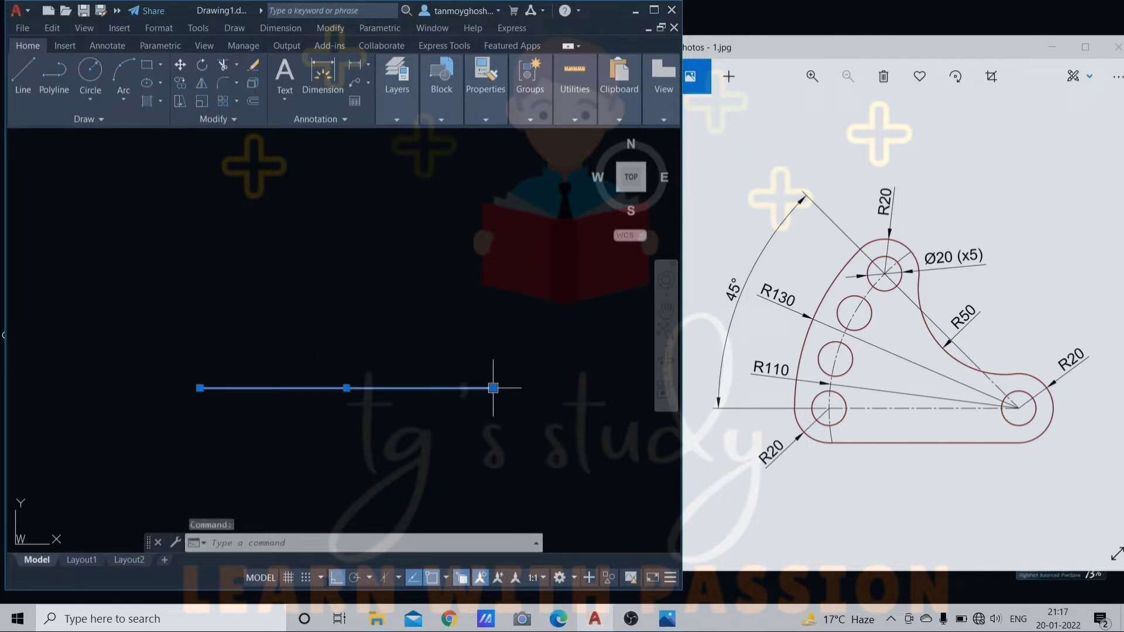
key(Escape)
key(Escape)
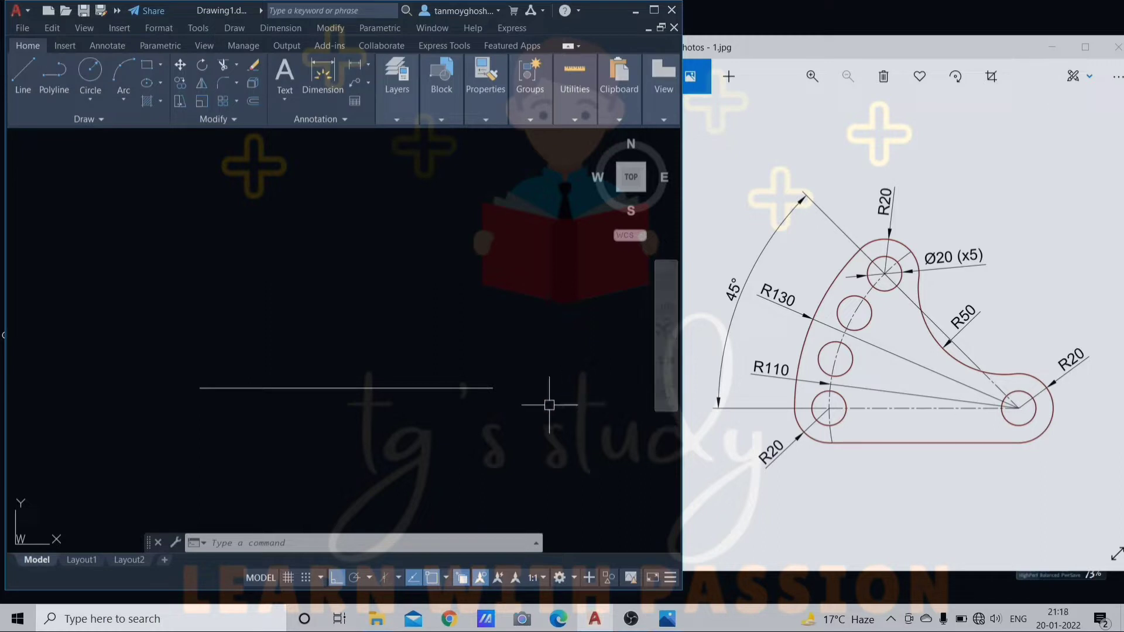
- Draw a circle of diameter 20 mm centered on the right end of the horizontal line
text(c)
key(Return)
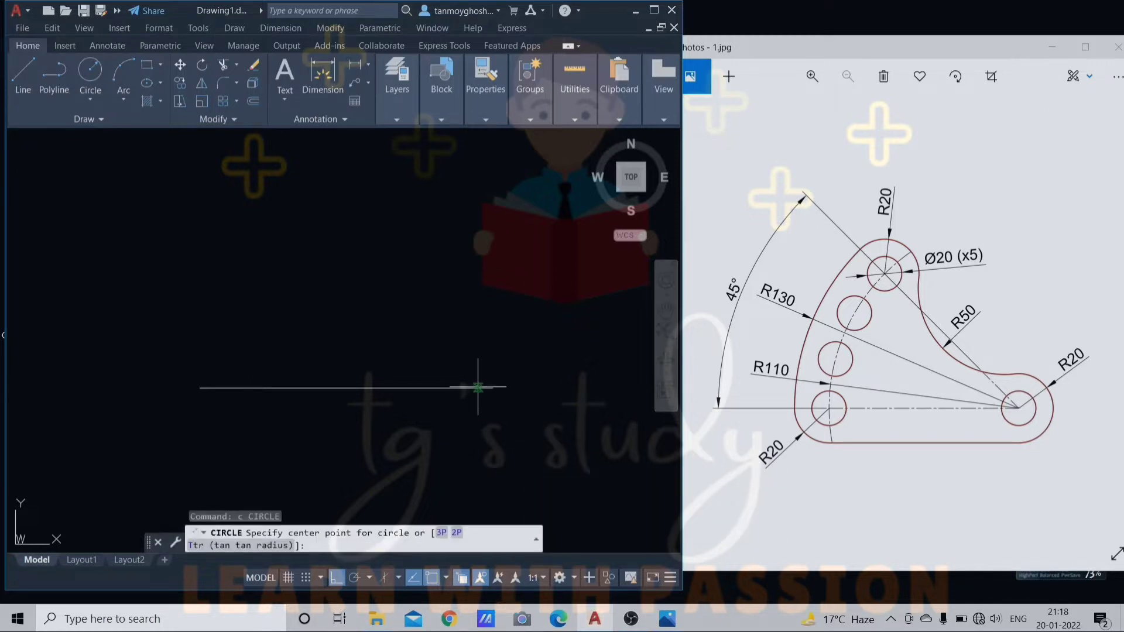
click(493, 388)
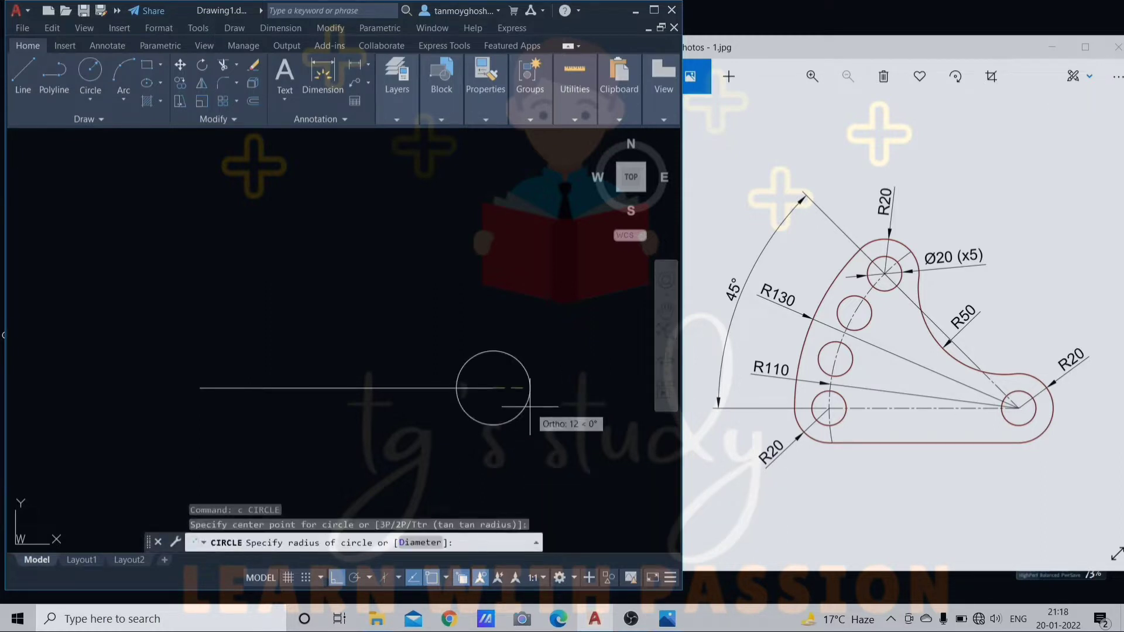
text(d)
key(Return)
text(20)
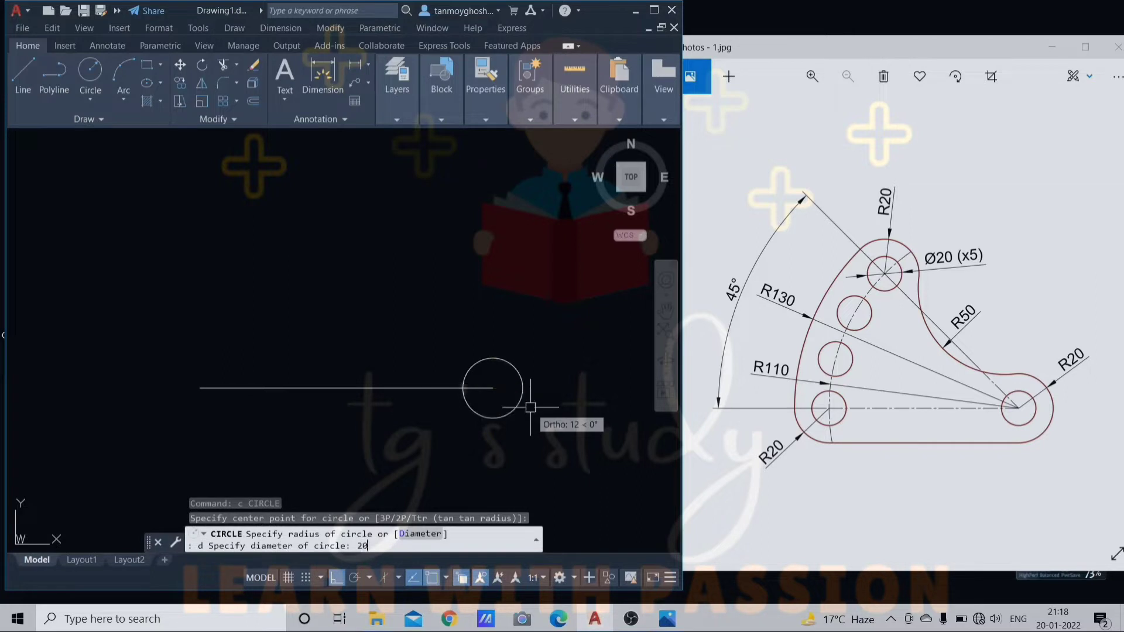
key(Return)
- Draw a concentric circle of radius 20 mm around the 20 mm diameter circle
key(Return)
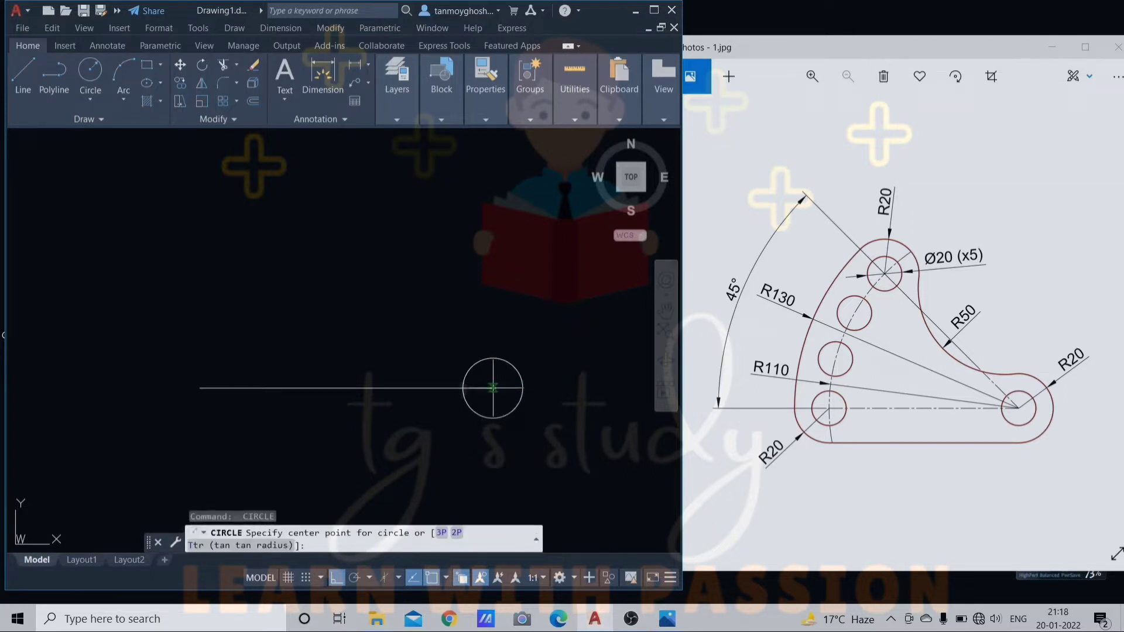
click(493, 388)
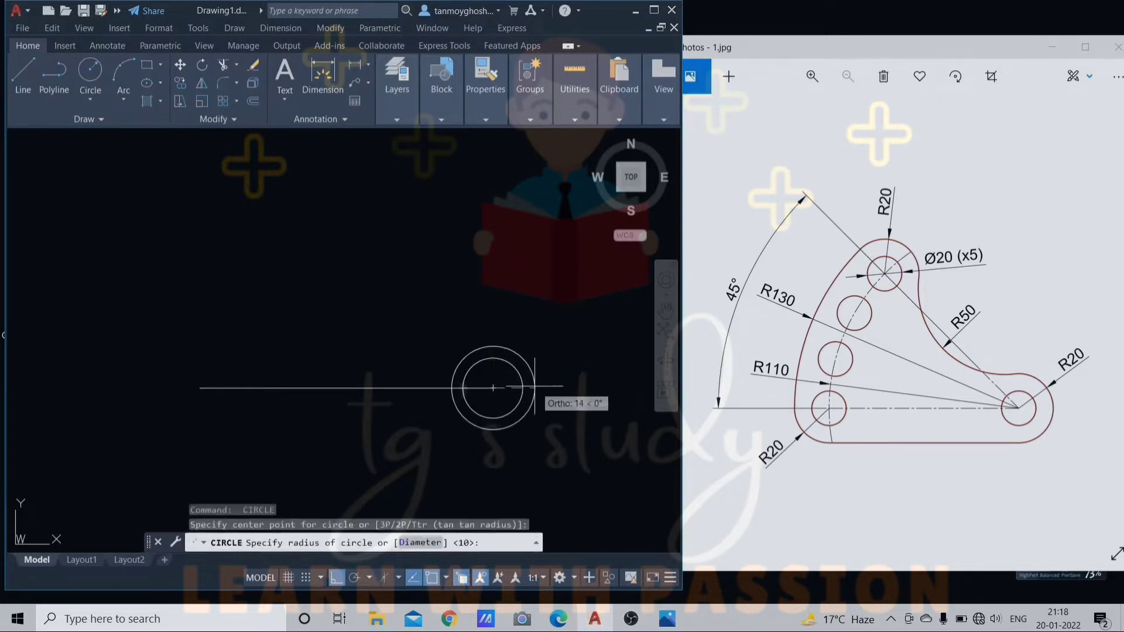
text(r)
key(Return)
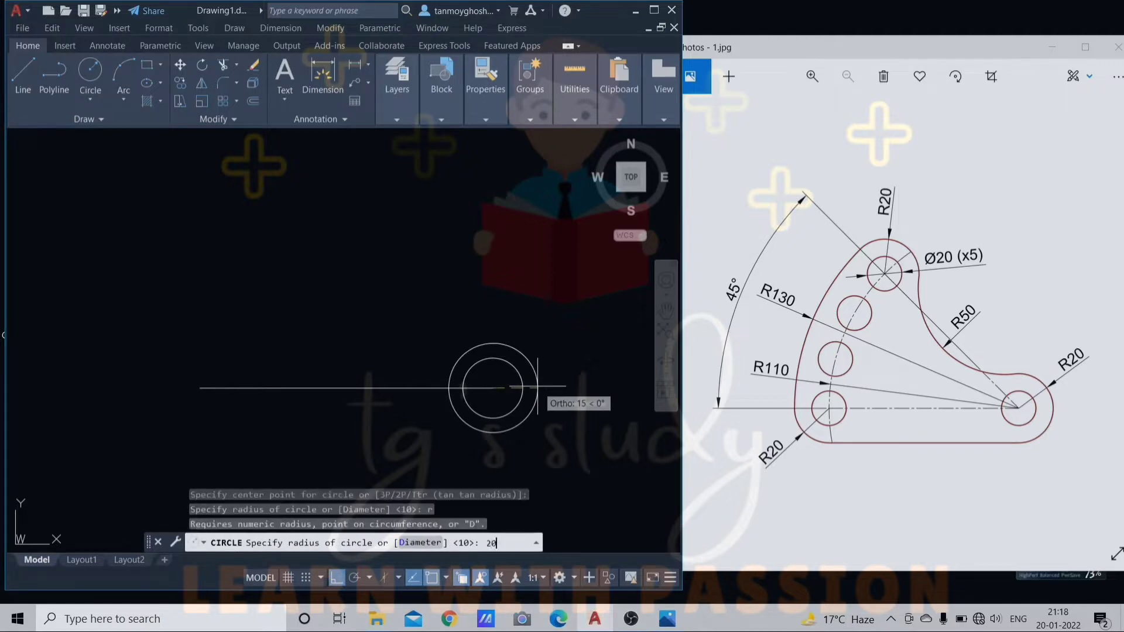
key(Return)
scroll(462, 324, down, 1)
middle_drag(463, 324, 471, 317)
key(Escape)
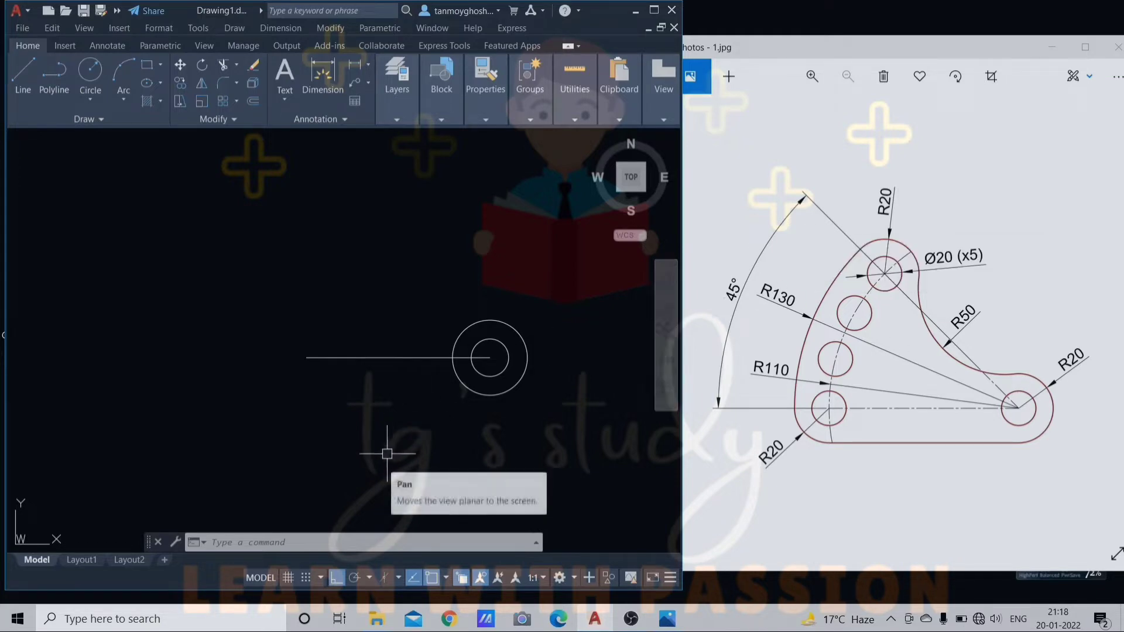
- Turn on polar tracking with a 45-degree increment angle in the drafting settings
text(ds)
key(Return)
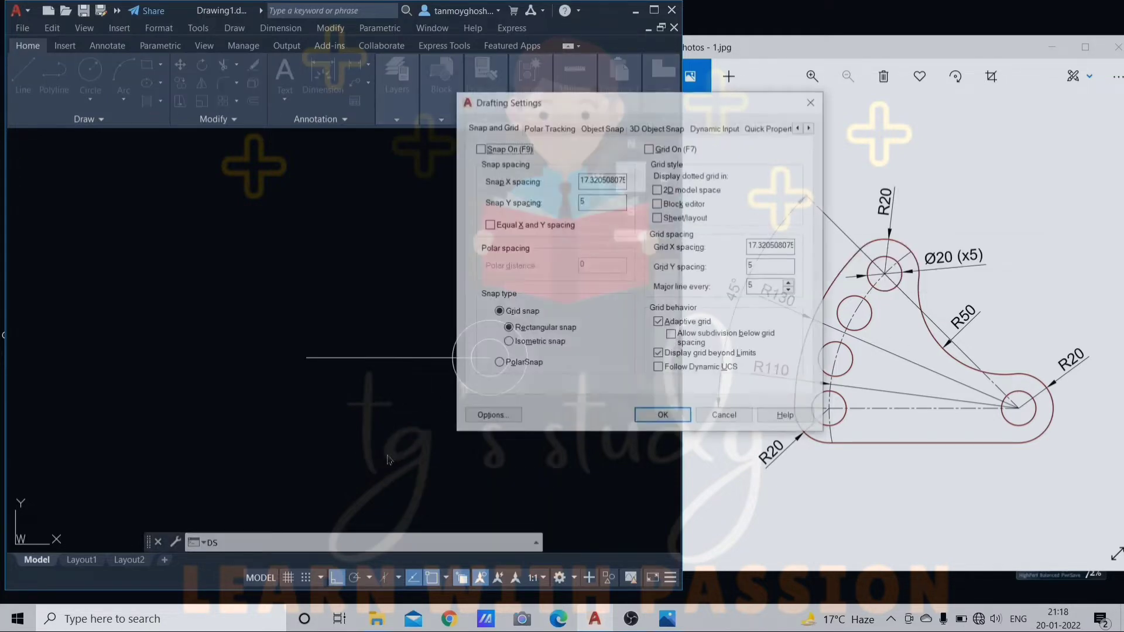
click(541, 129)
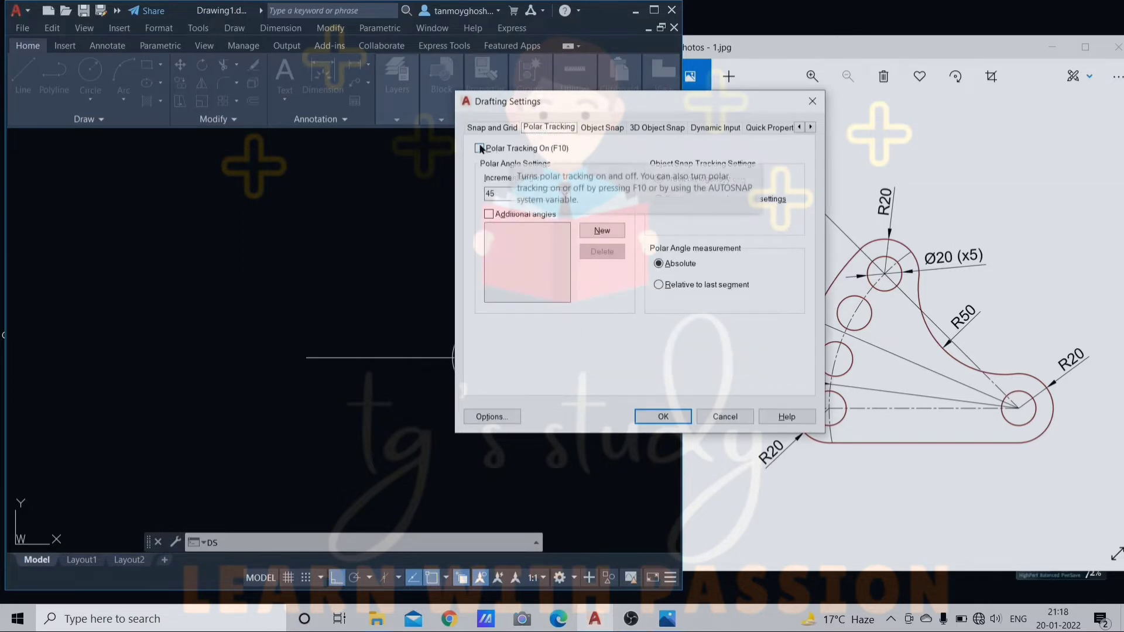
click(503, 150)
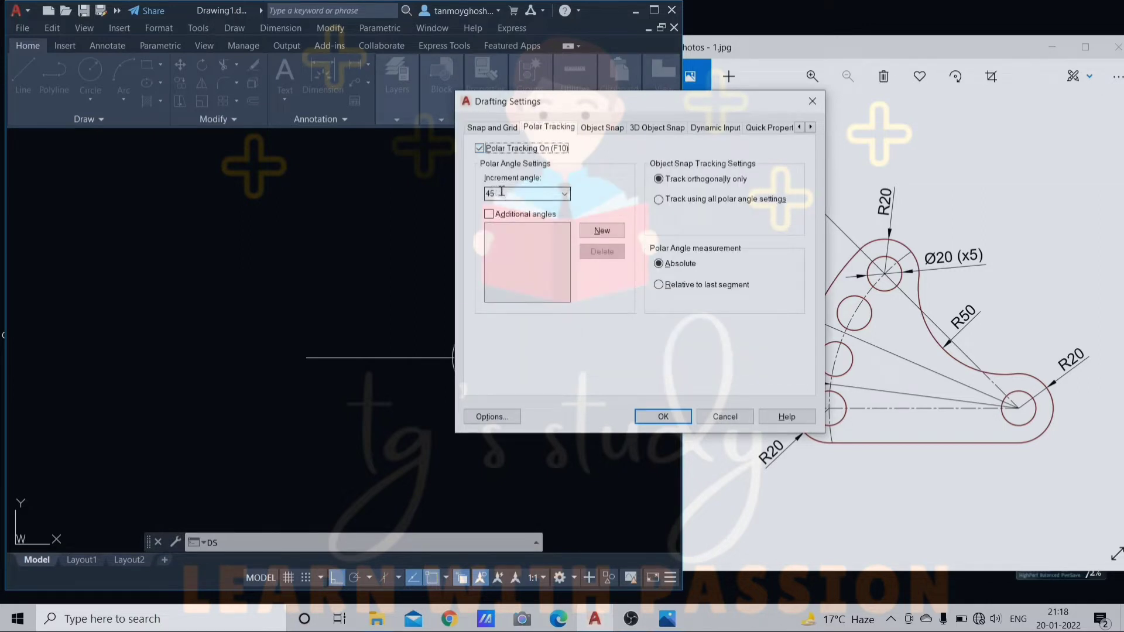
click(501, 193)
click(659, 416)
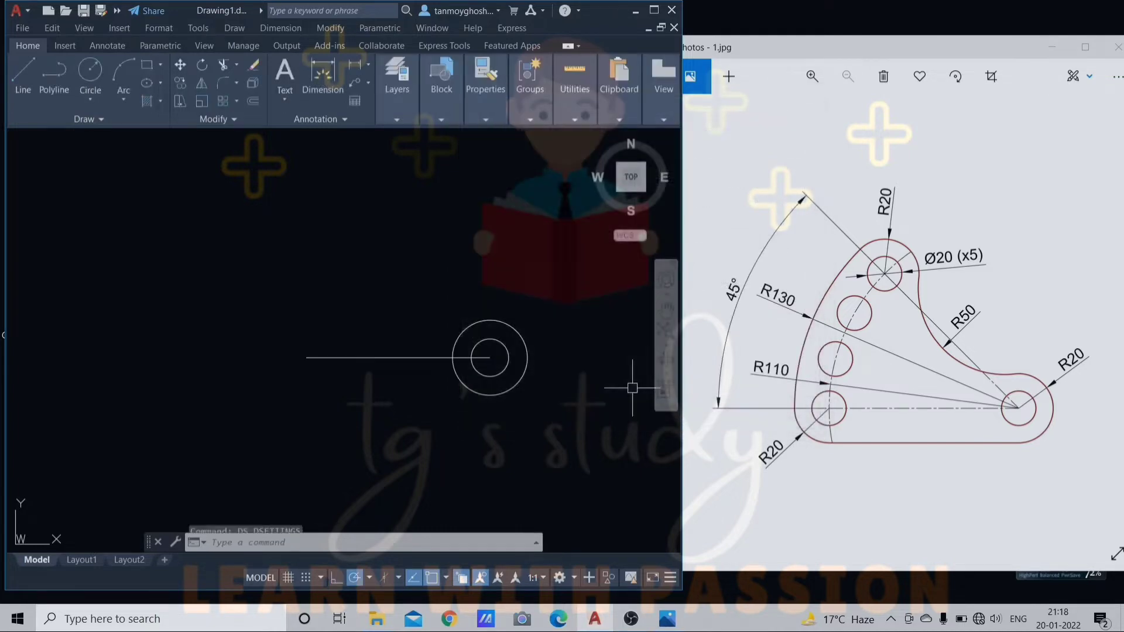
- Draw a line about 125 mm long at 135 degrees from the center of the concentric circles toward the upper left
text(l)
key(Return)
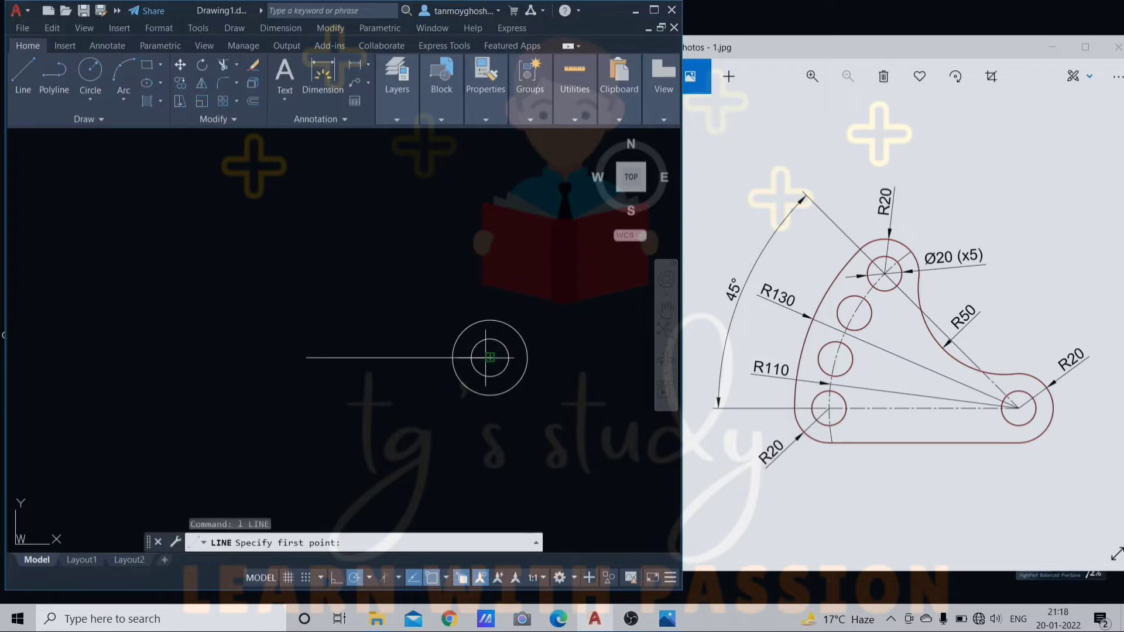
click(490, 357)
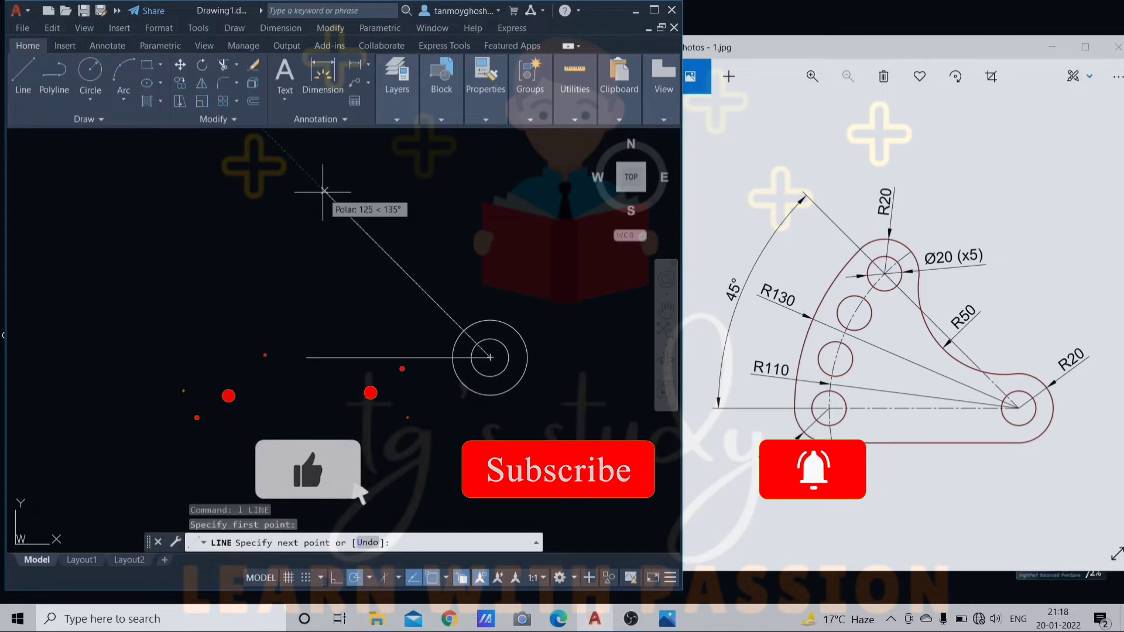
click(323, 191)
key(Escape)
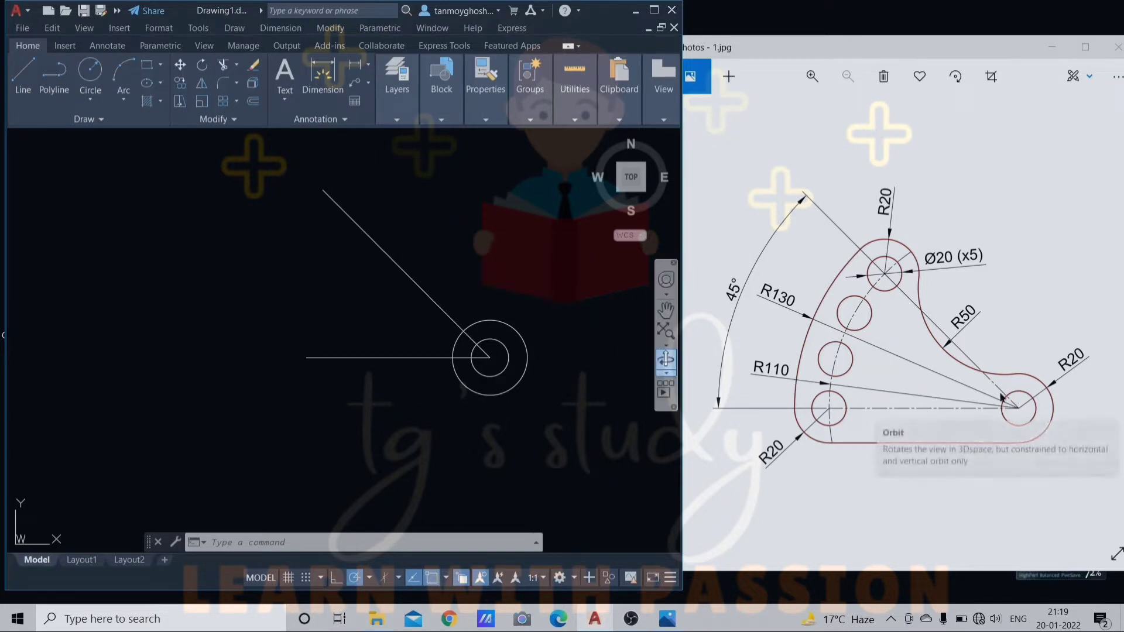
- Draw a construction circle of radius 110 mm from the center of the two concentric circles
middle_drag(544, 402, 549, 442)
key(Escape)
text(c)
key(Return)
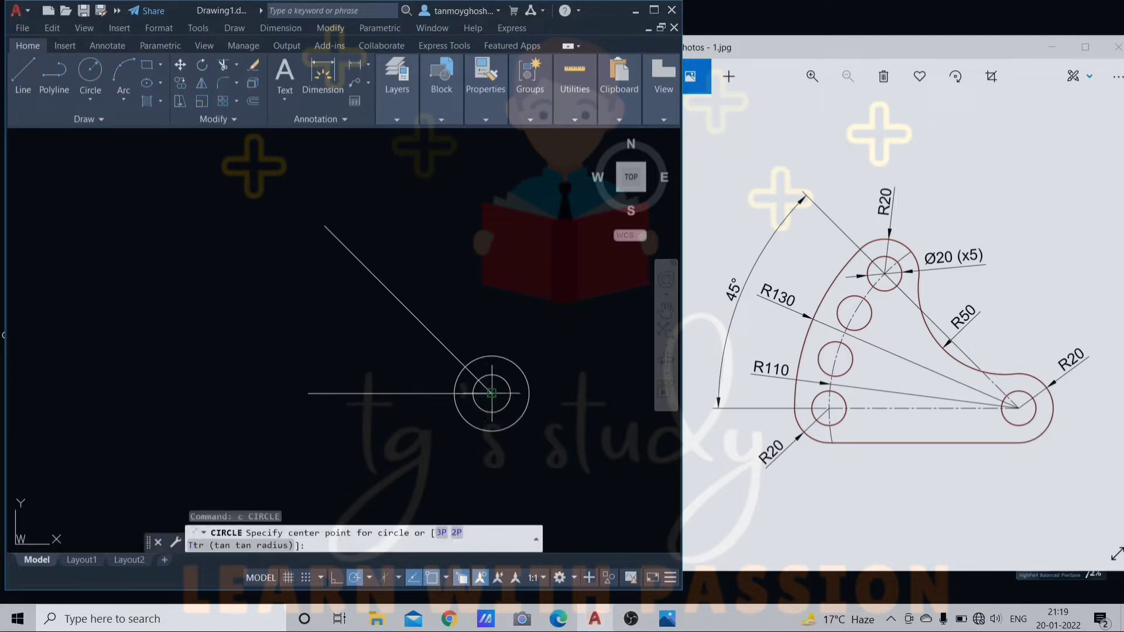
click(492, 393)
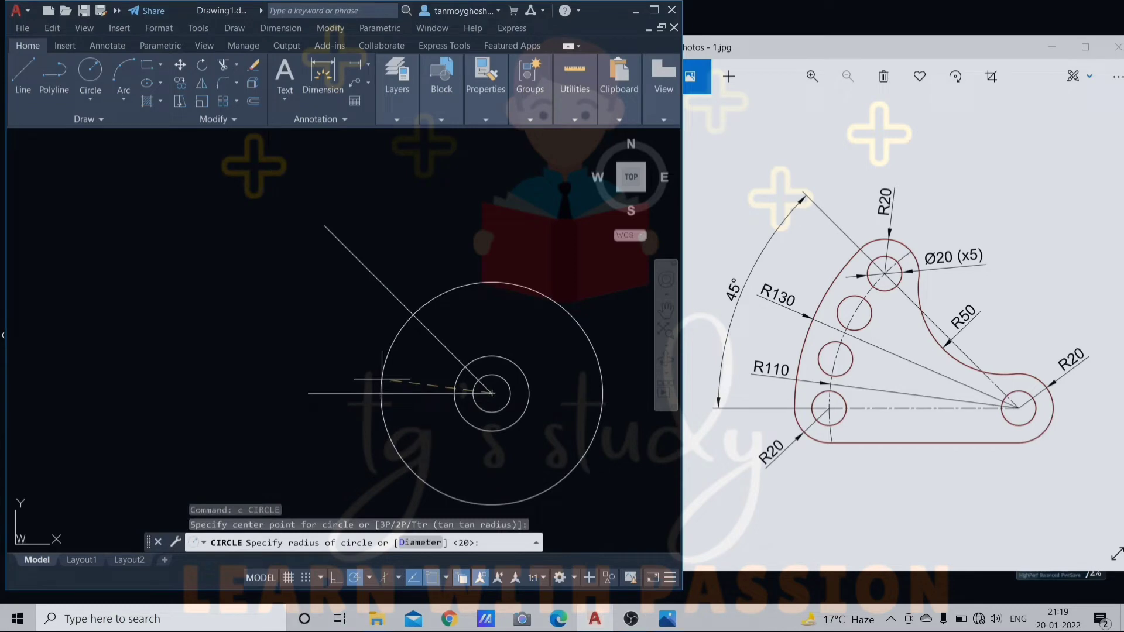
text(r)
key(Return)
text(110)
key(Return)
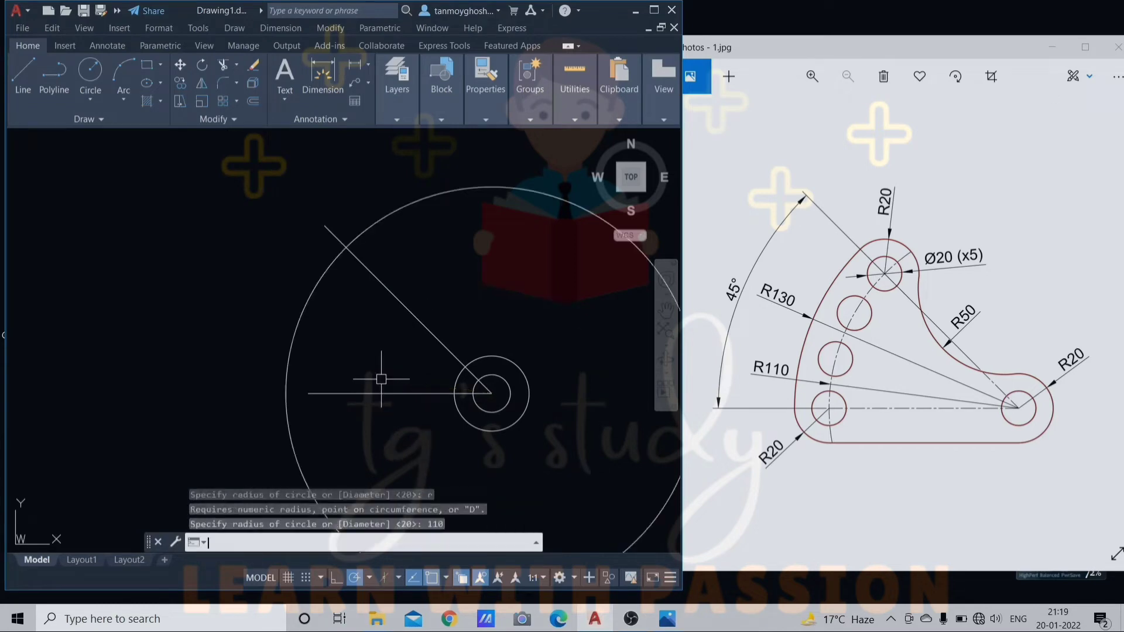
- Draw a circle of diameter 20 mm where the angled line crosses the 110 mm radius circle
middle_drag(451, 317, 410, 301)
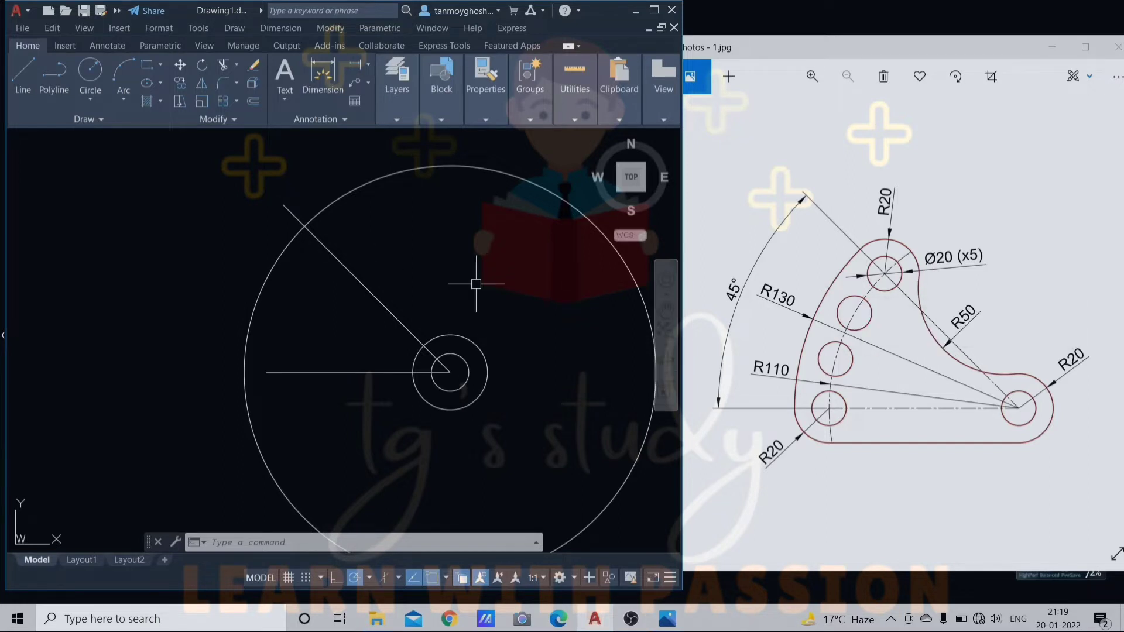
text(c)
key(Return)
click(305, 226)
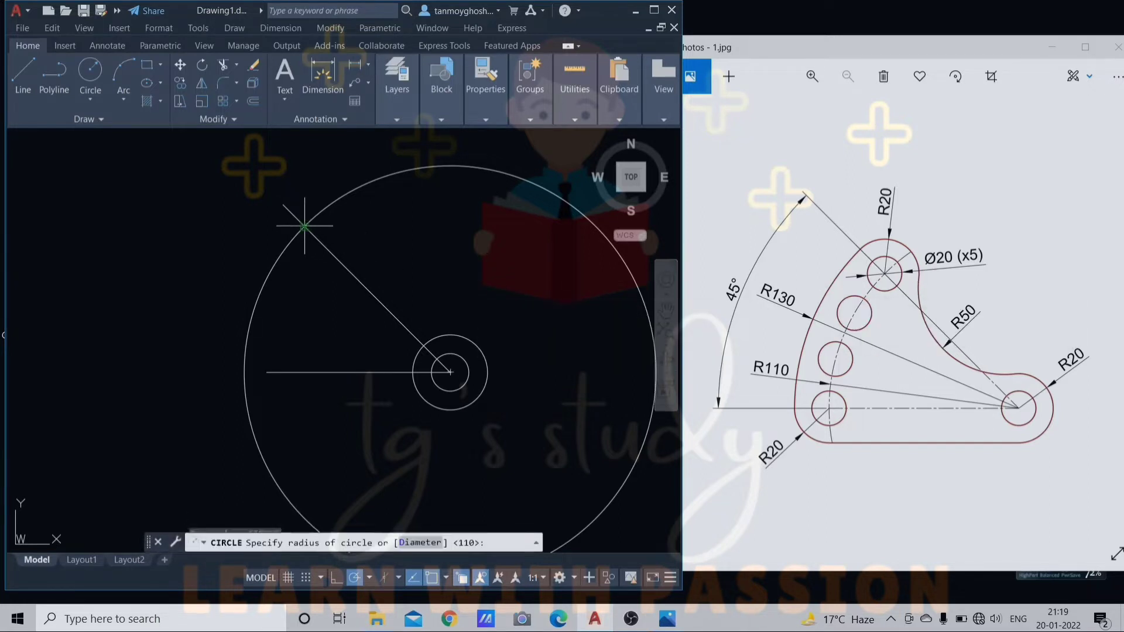
text(d)
key(Return)
text(20)
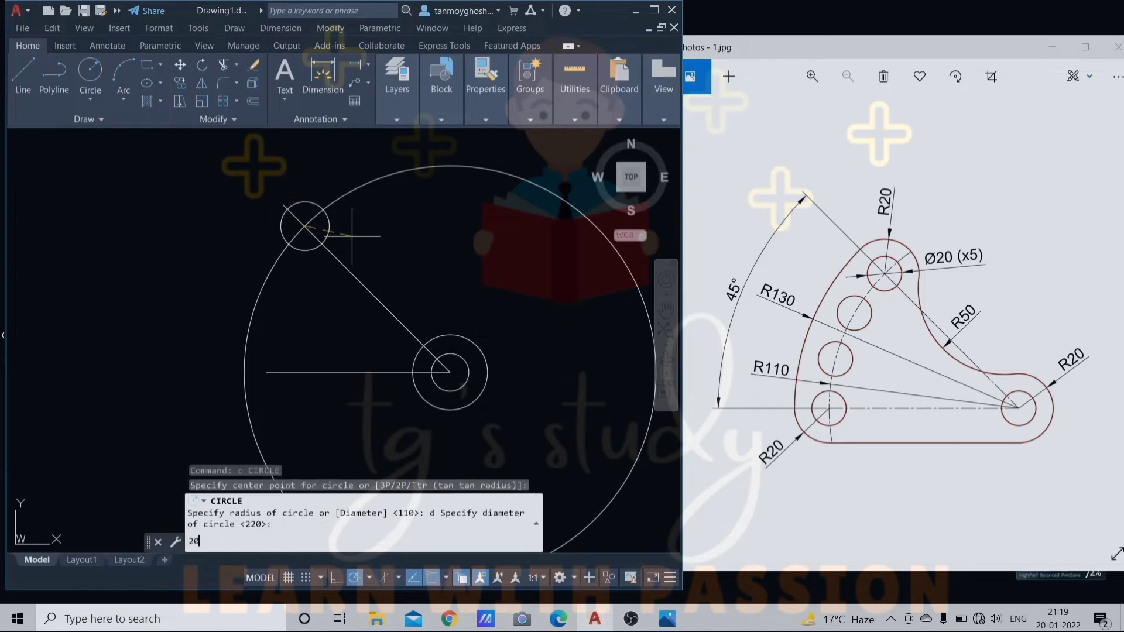
key(Return)
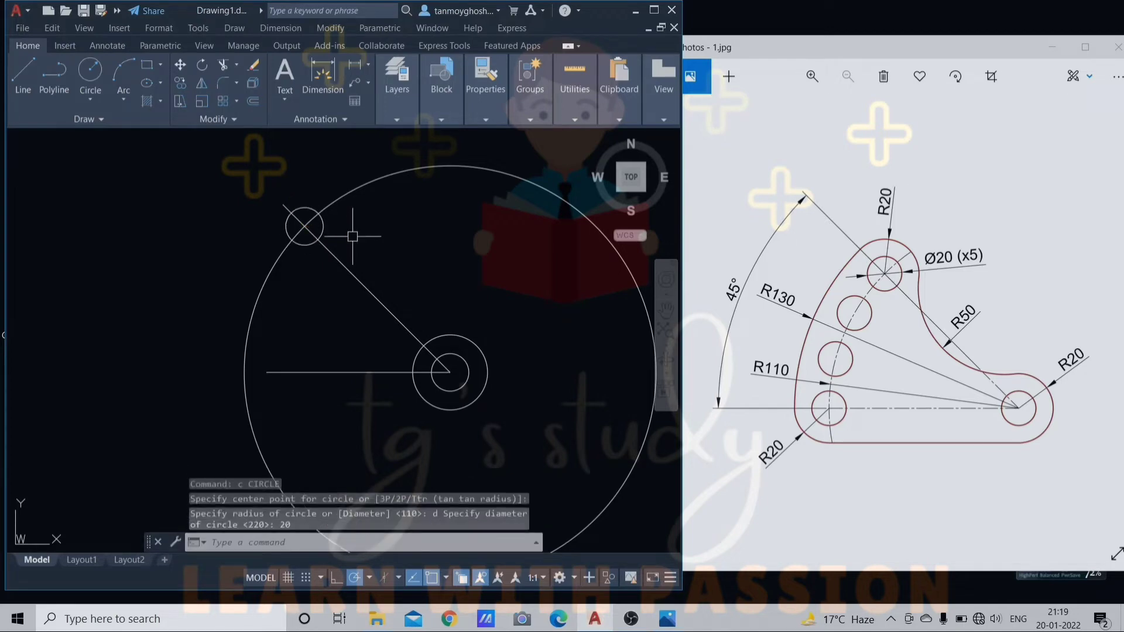
click(323, 226)
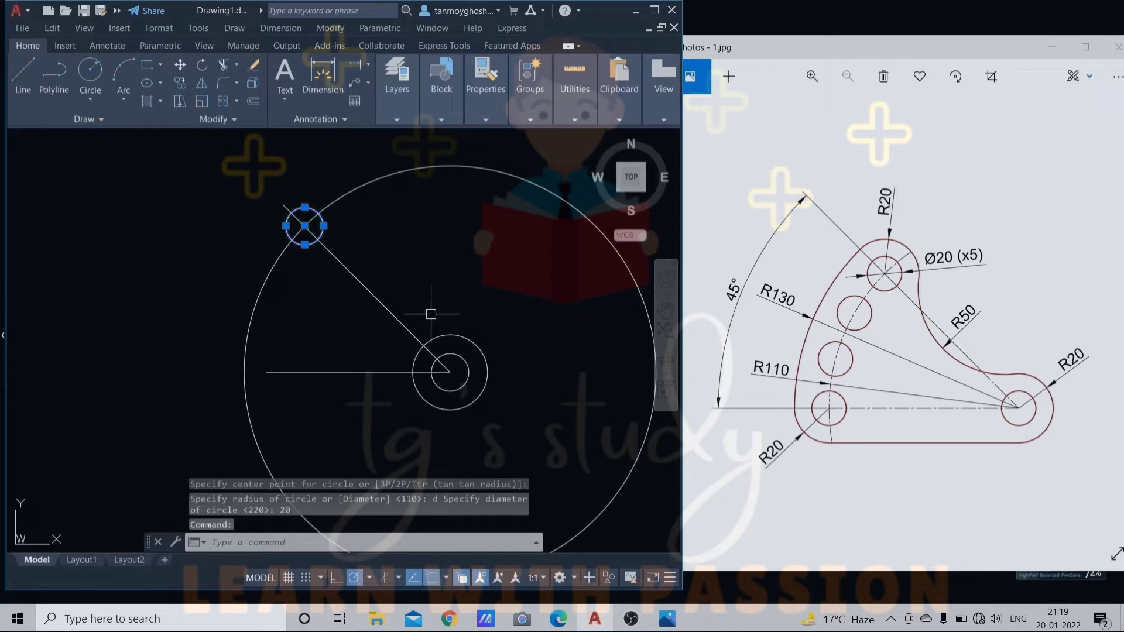
key(Escape)
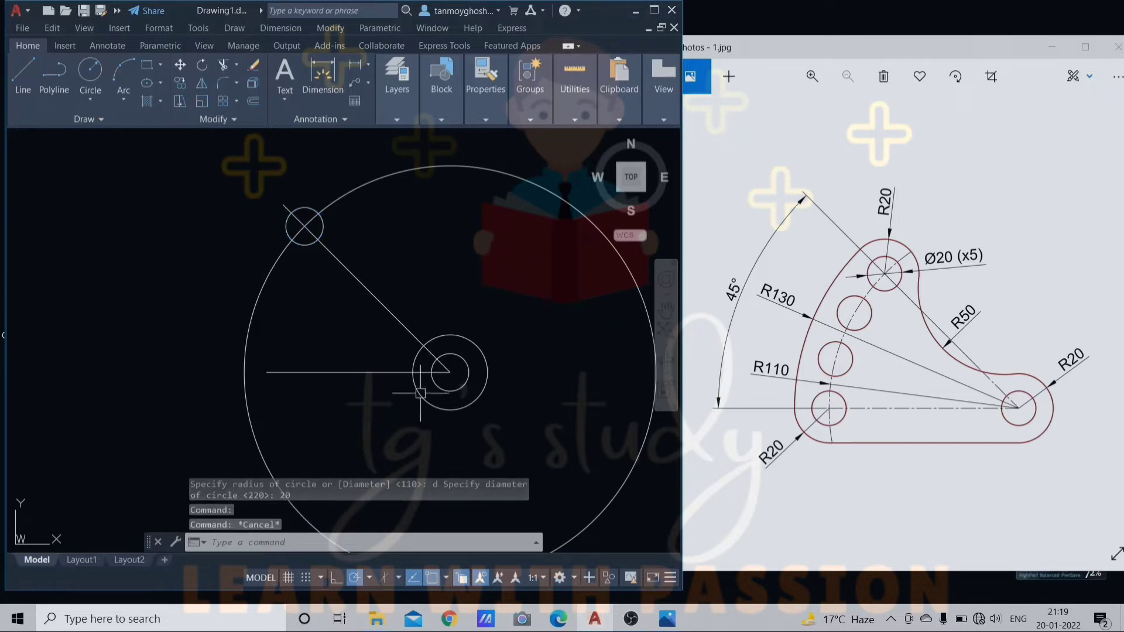
- Maximize the drawing window and extend the horizontal line's left end to the 110 mm radius circle
click(654, 9)
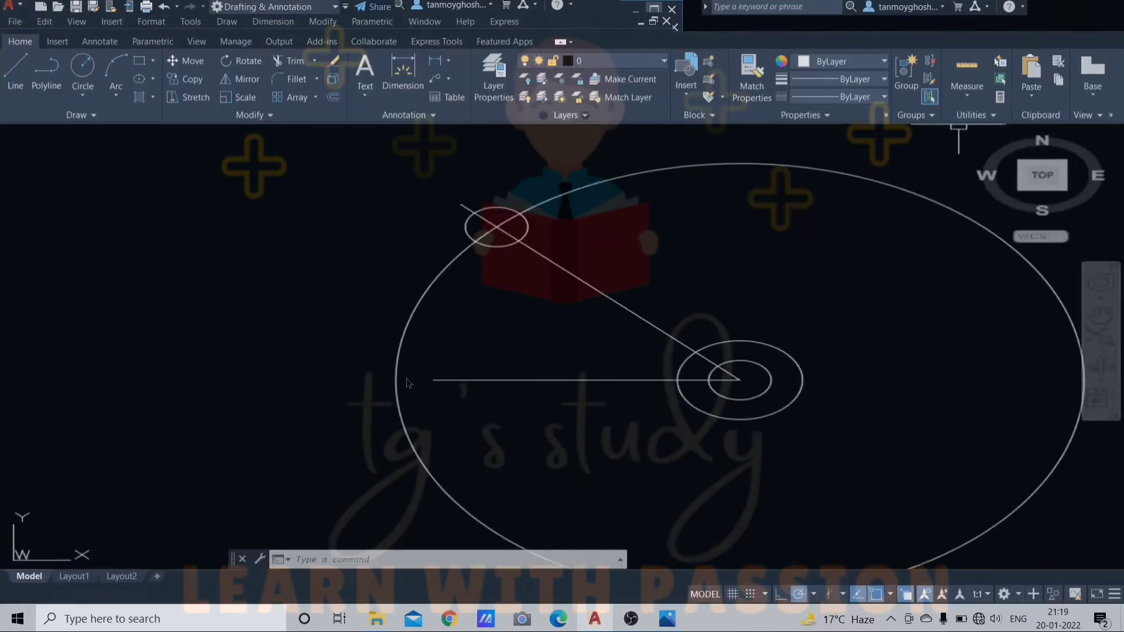
click(578, 385)
key(Escape)
text(ex)
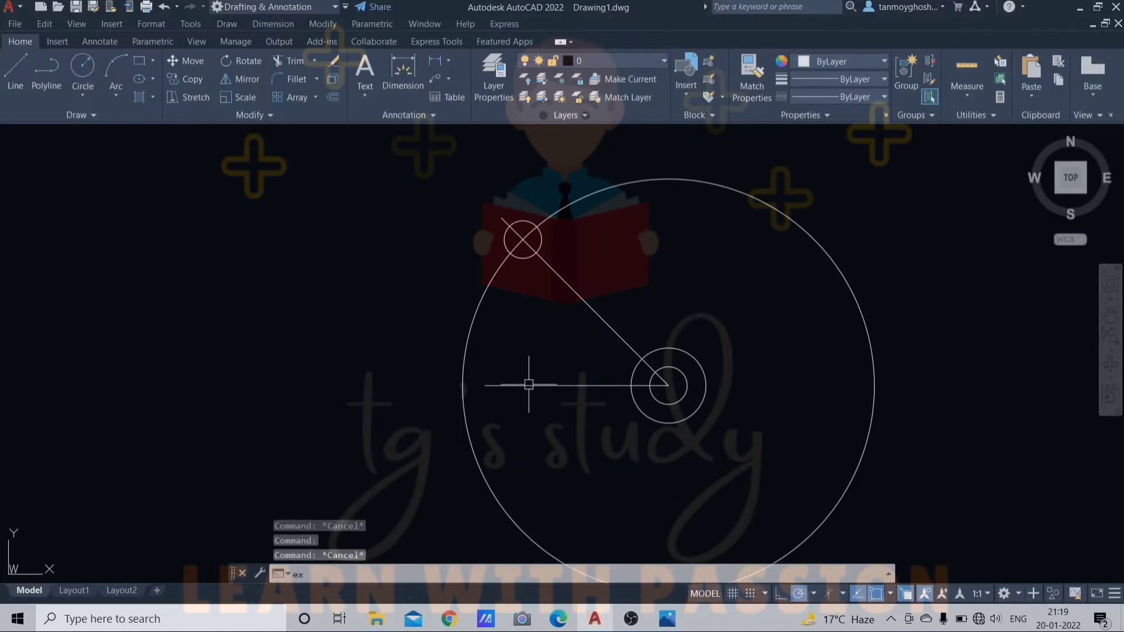
key(Return)
click(512, 385)
key(Escape)
key(Escape)
key(Escape)
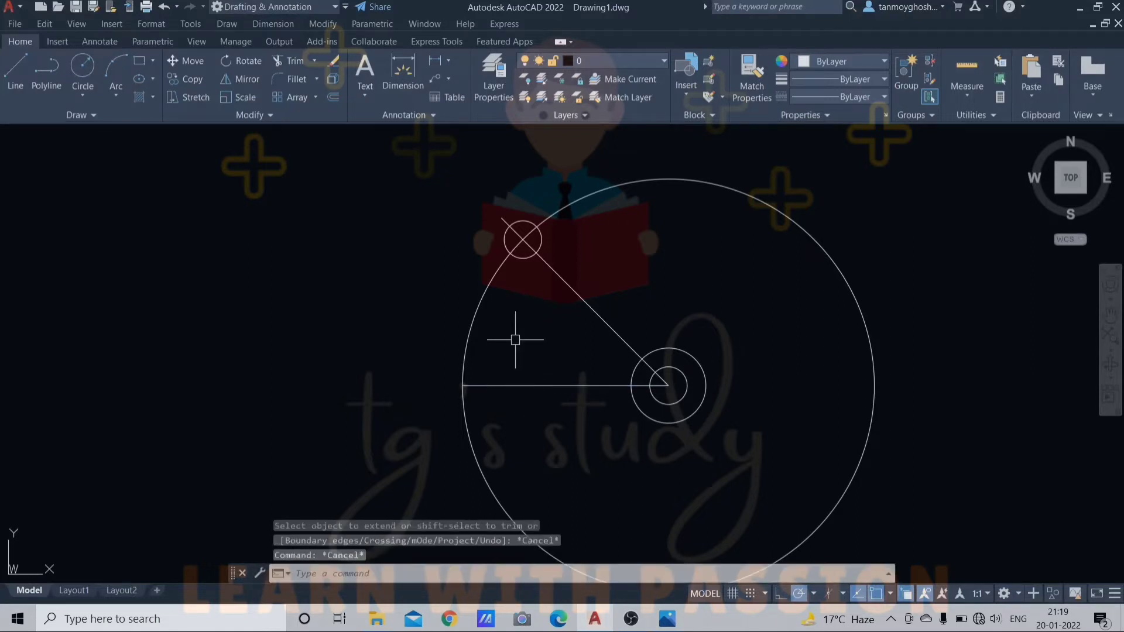
- Create a polar array of the 20 mm circle on the angled line around the center of the concentric circles
text(ar)
key(Return)
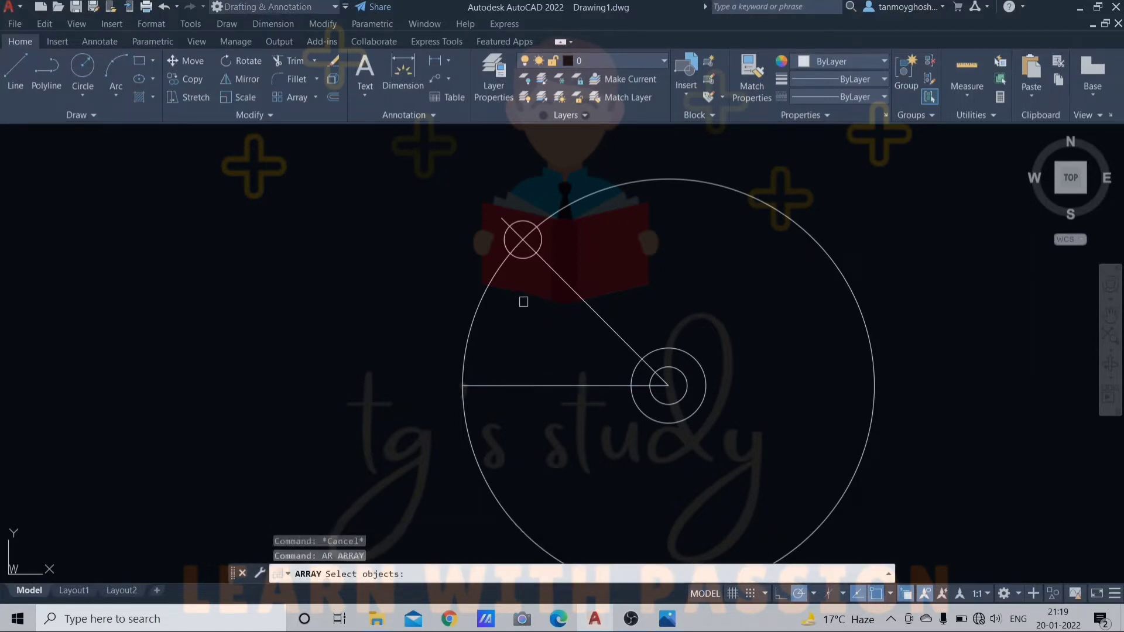
click(523, 258)
key(Return)
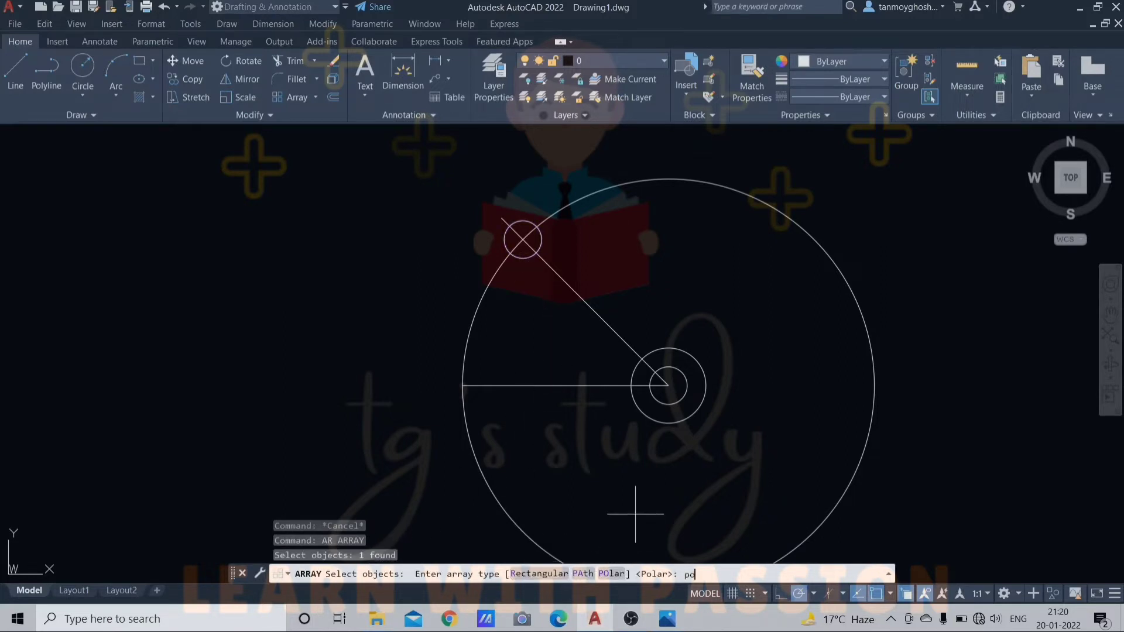
text(po)
key(Return)
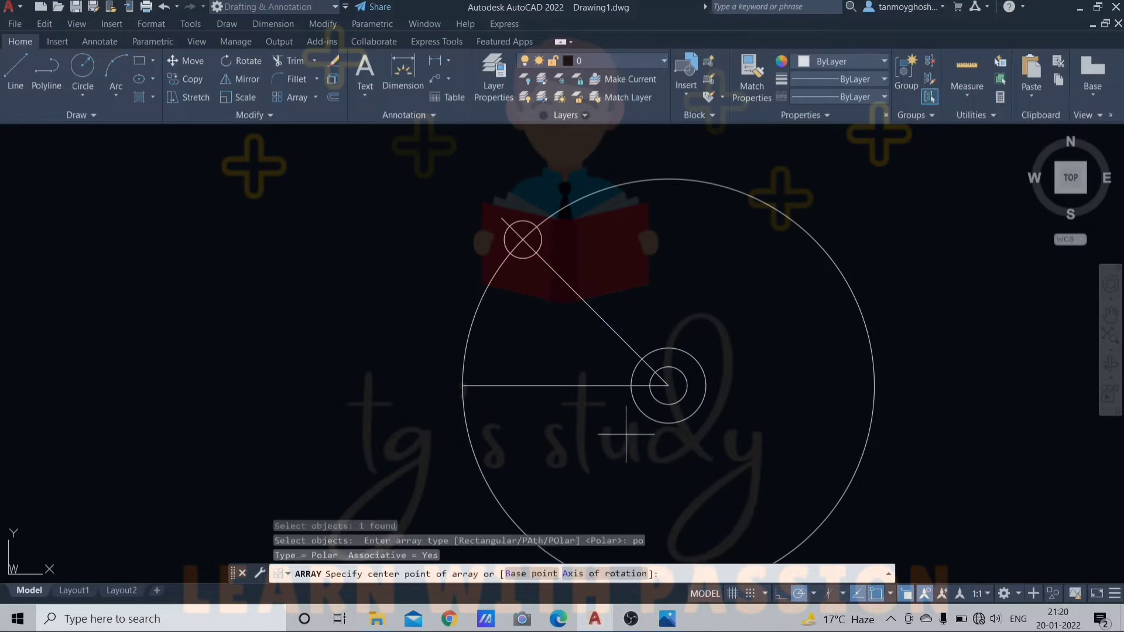
click(668, 385)
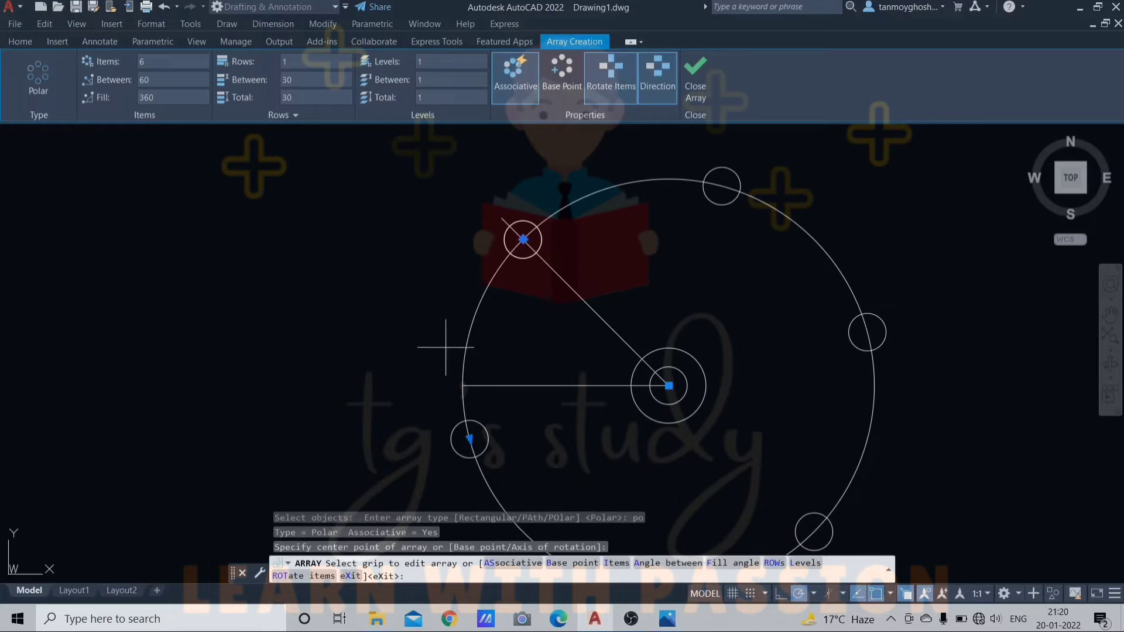
scroll(745, 396, down, 1)
middle_drag(745, 396, 632, 372)
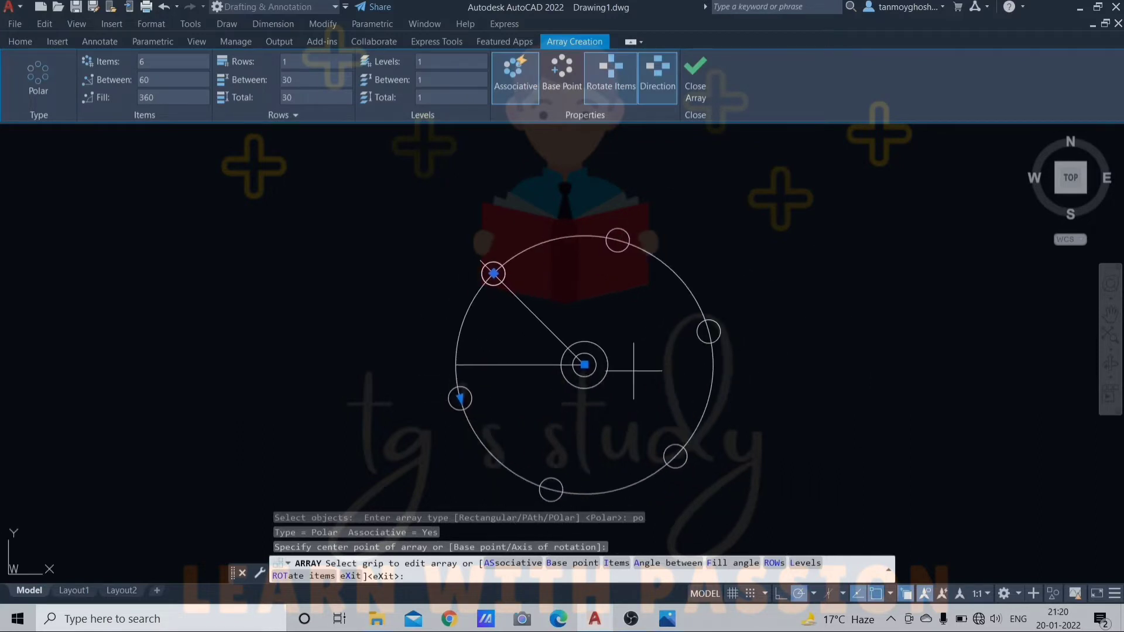
click(1098, 6)
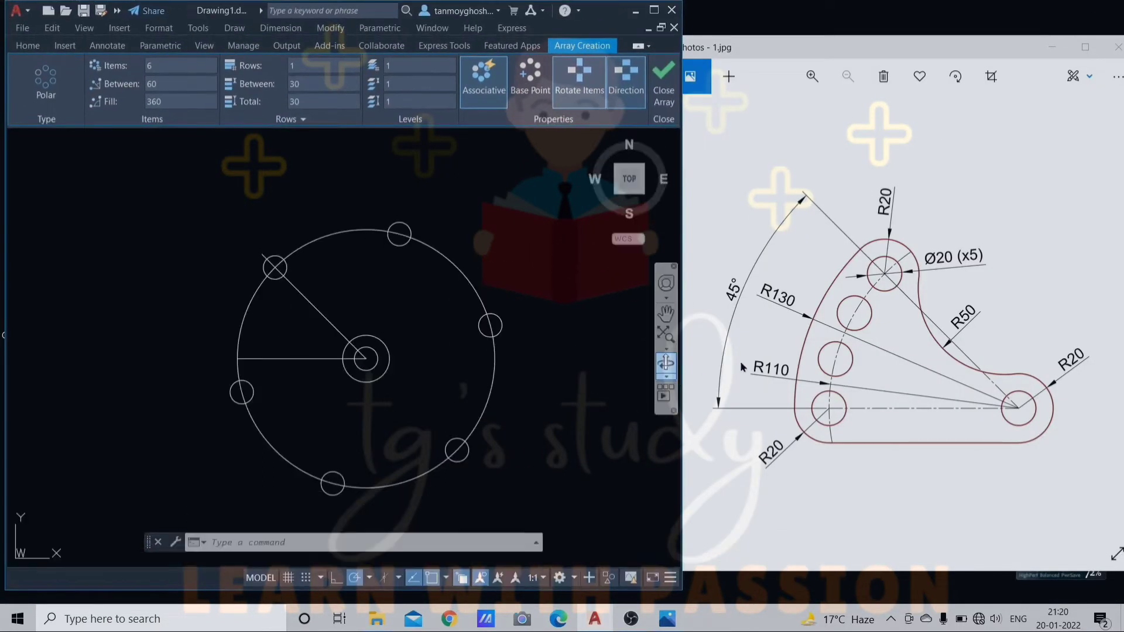
key(Escape)
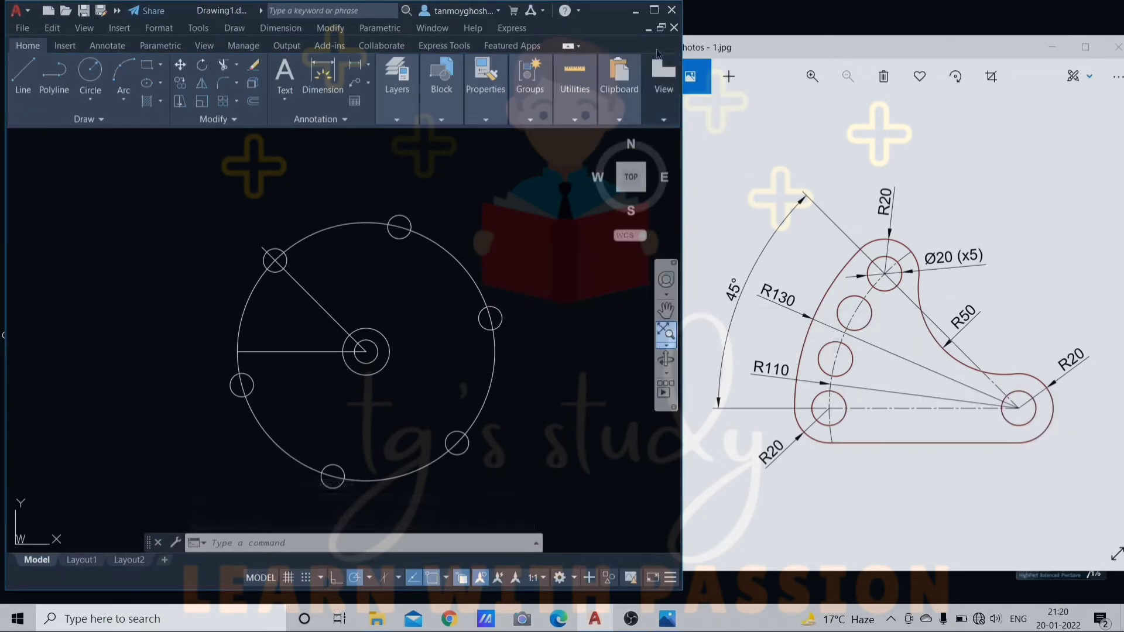
- Set the polar array to 4 items with a fill angle of 45 degrees
click(654, 10)
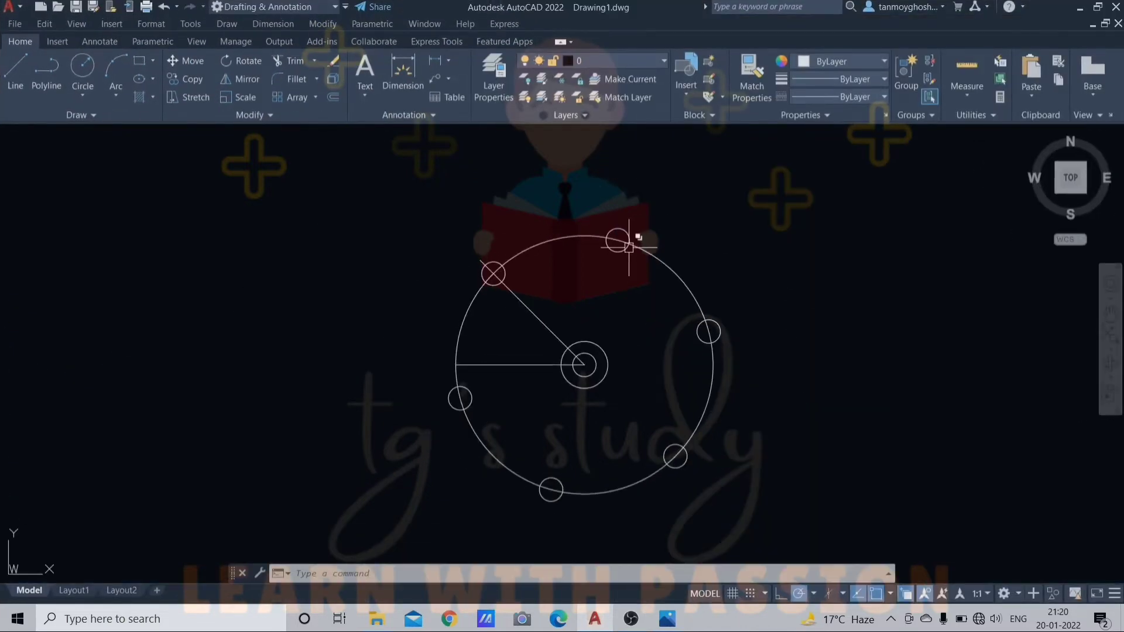
click(628, 230)
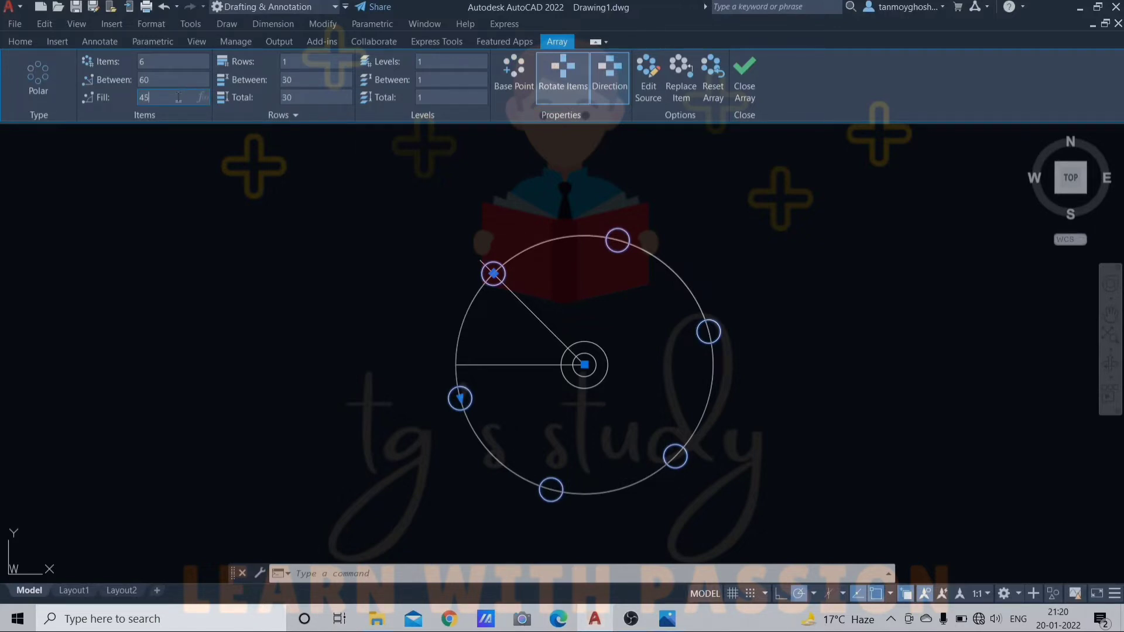
key(Return)
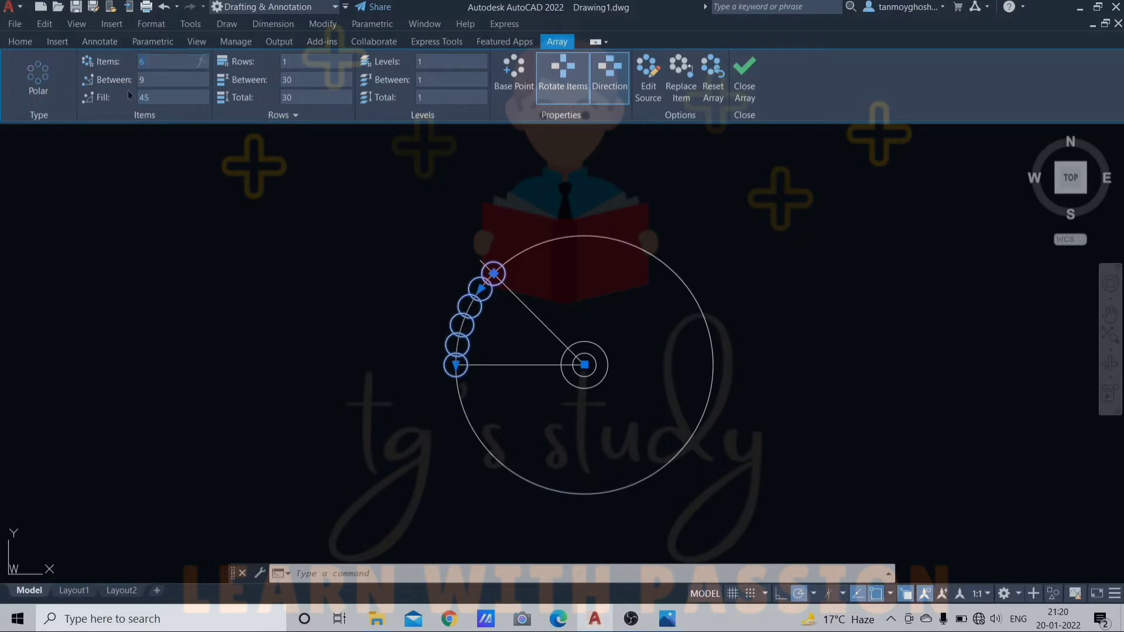
key(Return)
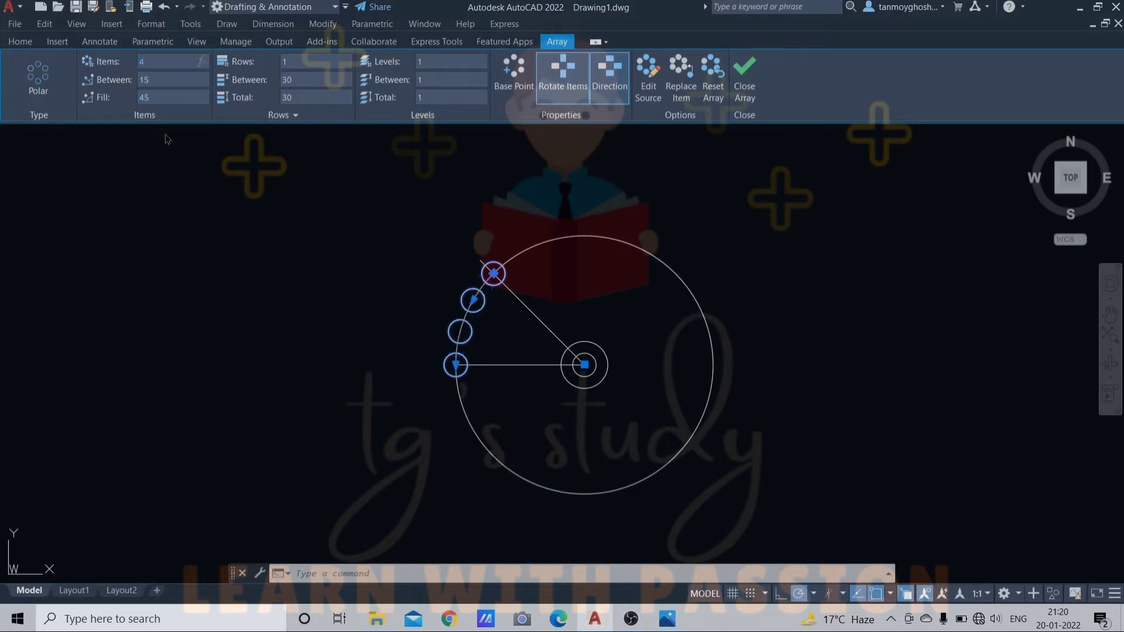
click(753, 76)
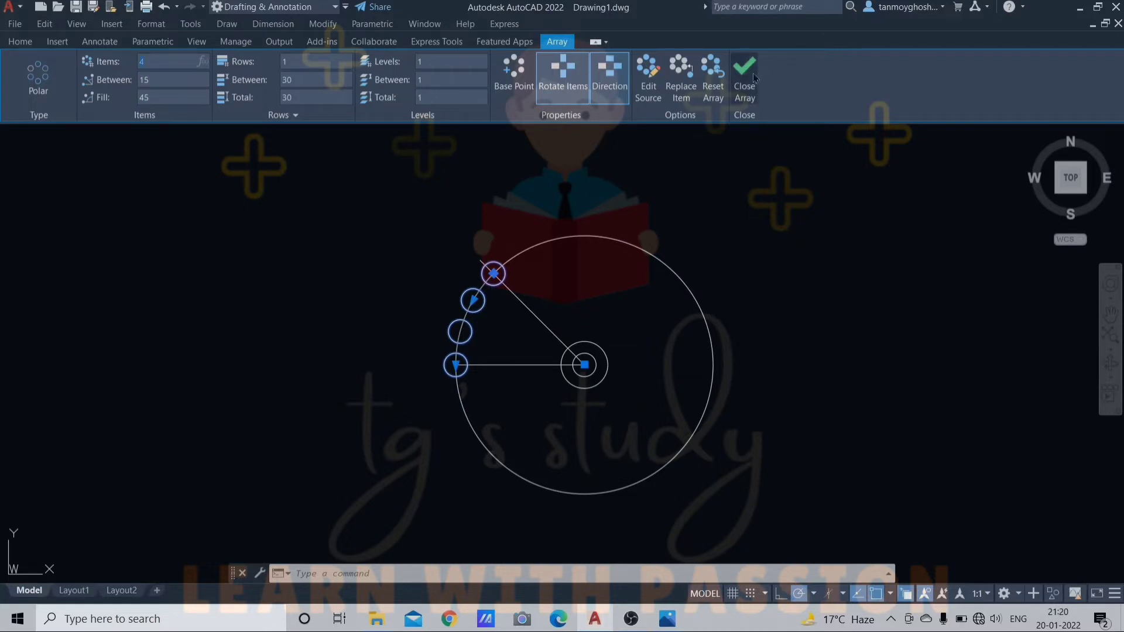
- Trim the 110 mm radius circle down to the arc that runs through the four arrayed holes
click(1098, 8)
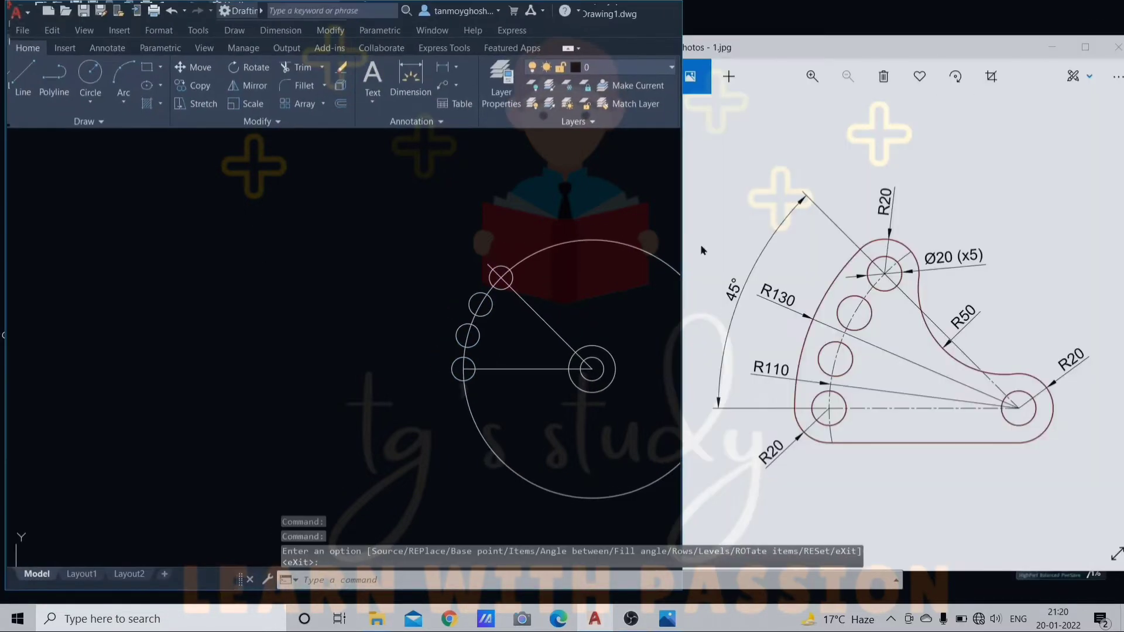
scroll(246, 321, up, 3)
middle_drag(313, 323, 338, 329)
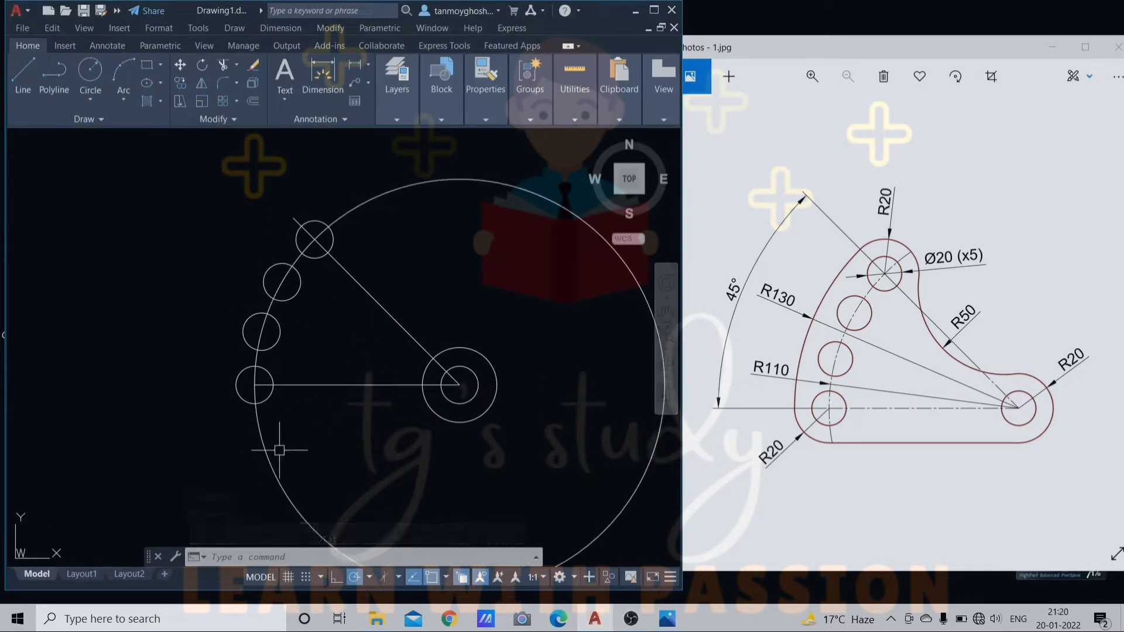
text(tr)
key(Return)
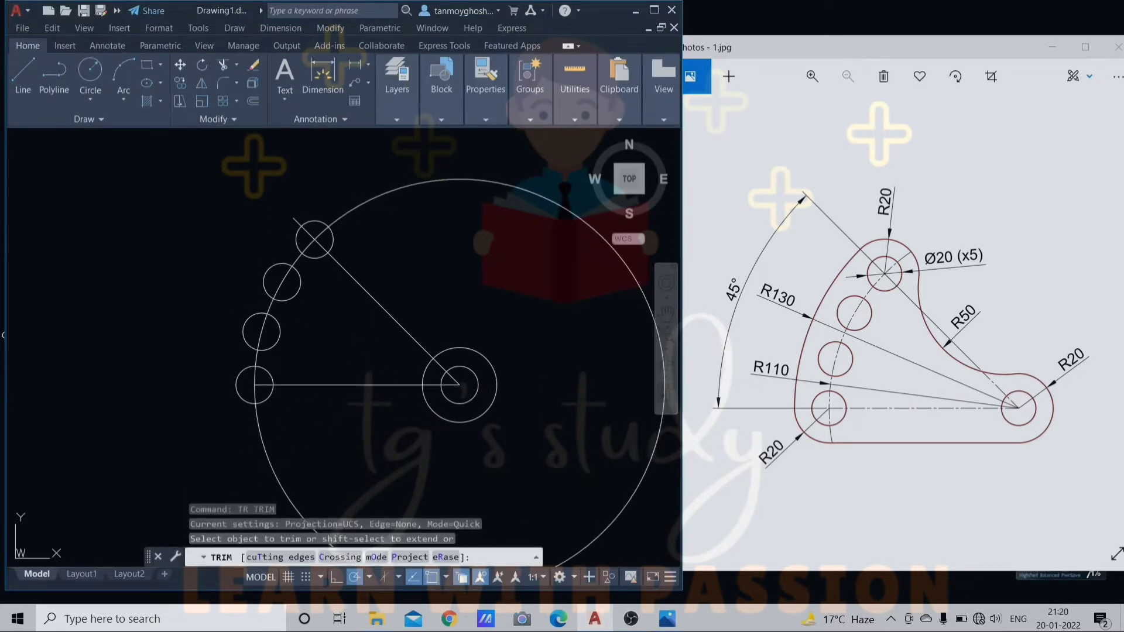
click(271, 463)
click(333, 385)
key(Escape)
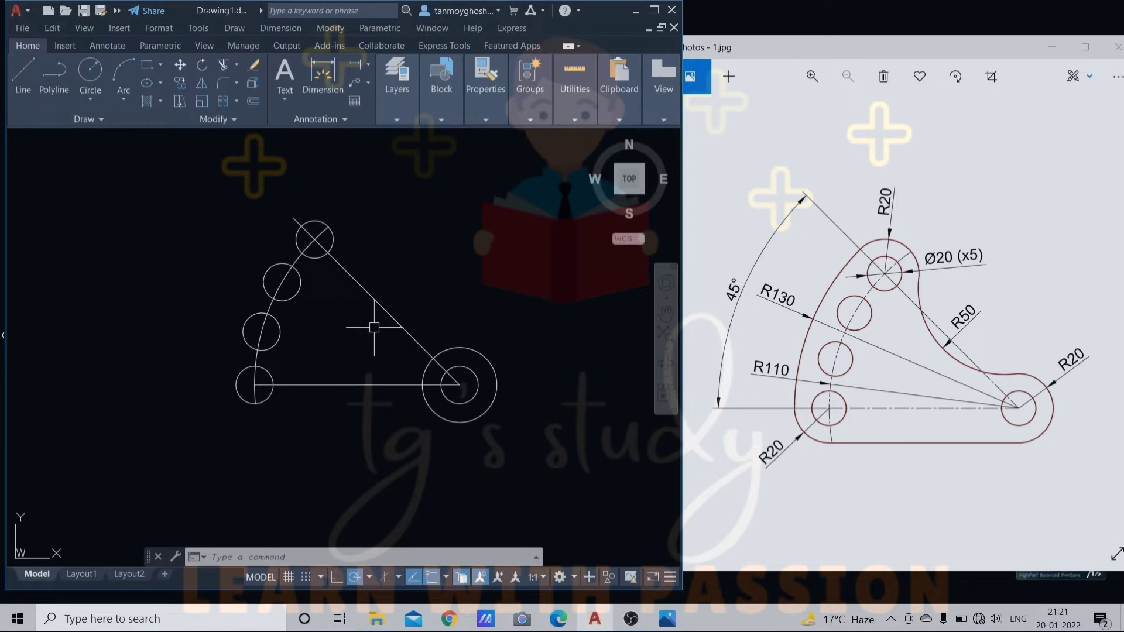
key(Escape)
key(Escape)
key(Escape)
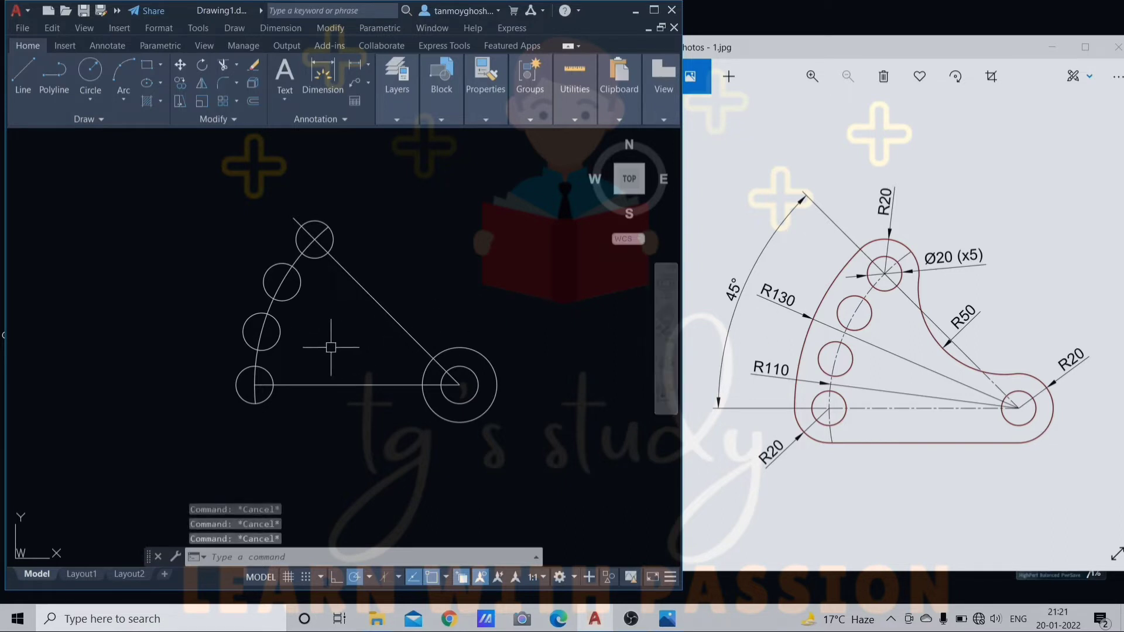
- Offset the 110 mm radius arc outward by 20 mm
text(o)
key(Return)
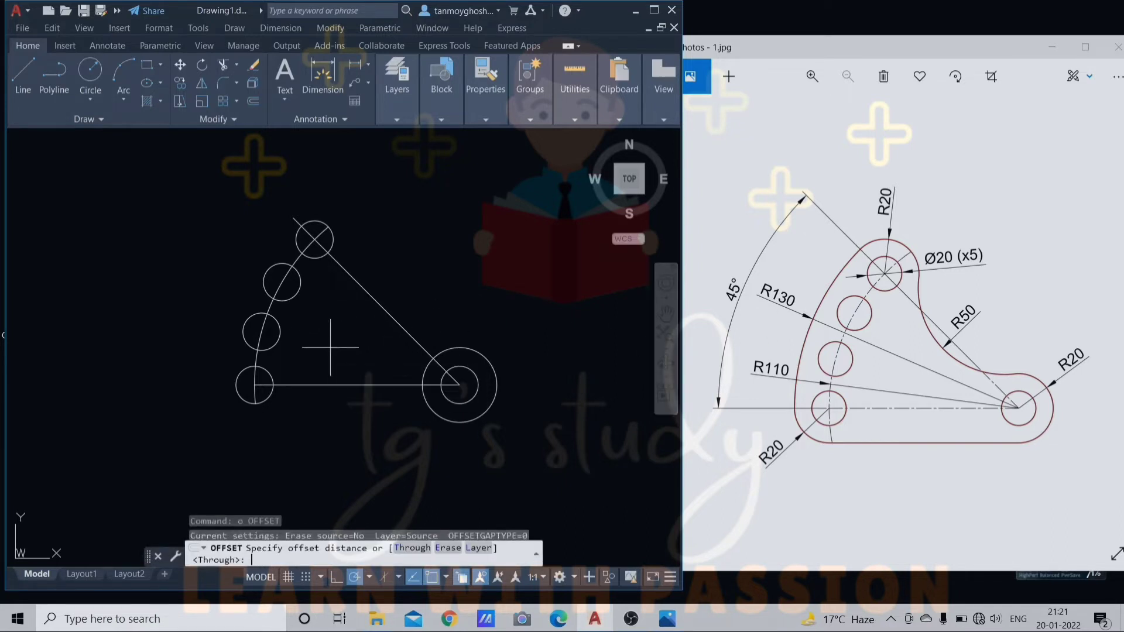
text(20)
key(Return)
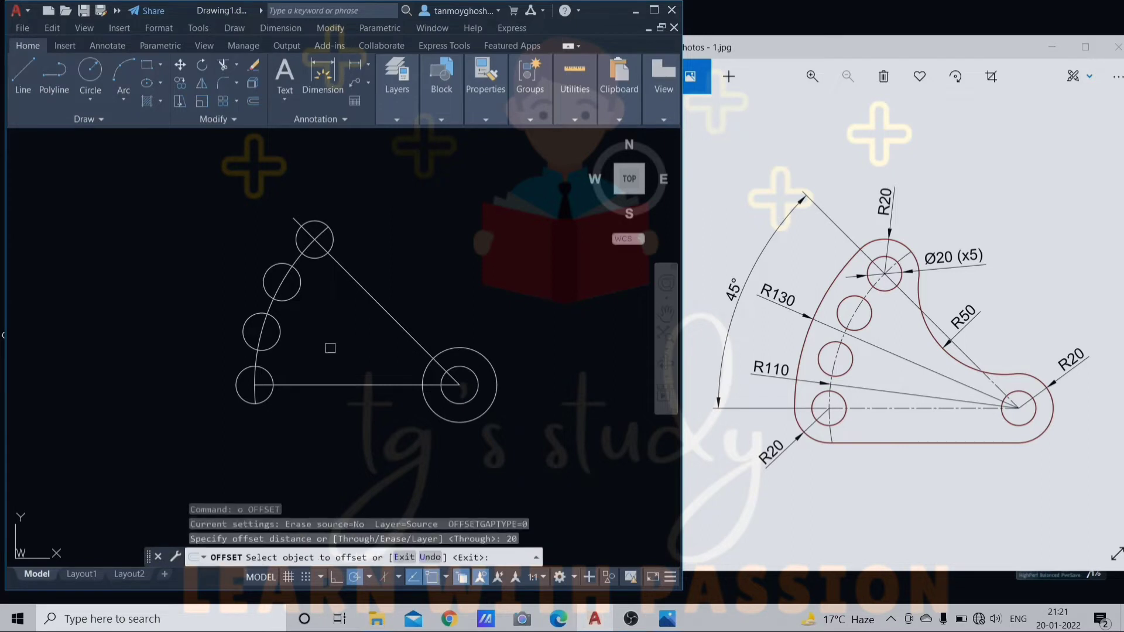
click(269, 305)
click(226, 292)
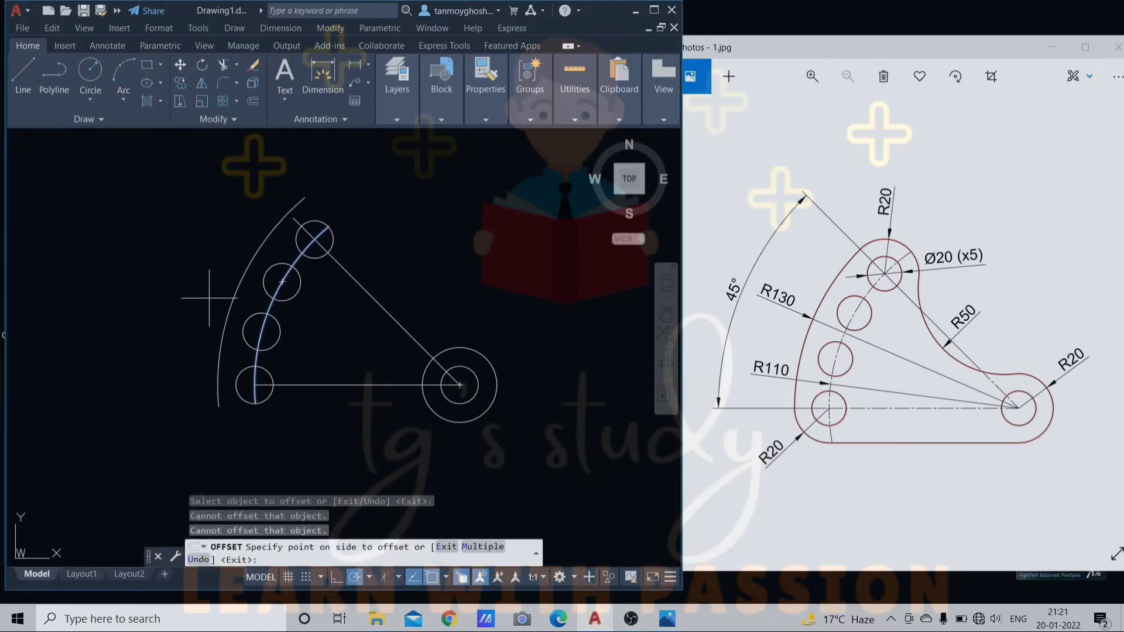
key(Escape)
key(Escape)
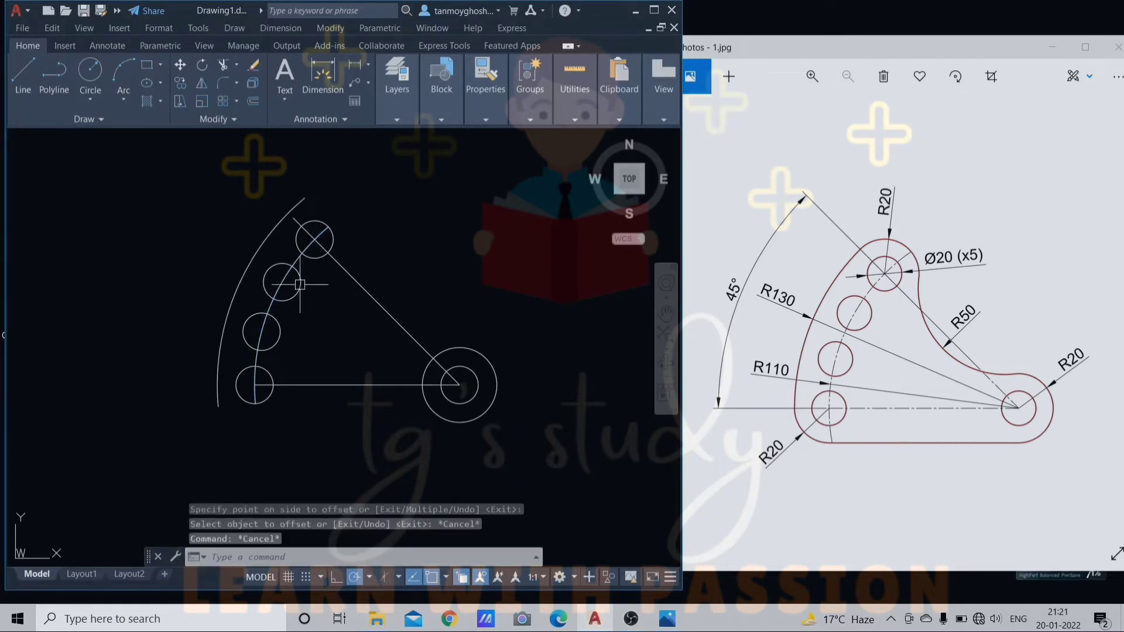
- Explode the polar array of holes into separate circles
click(299, 285)
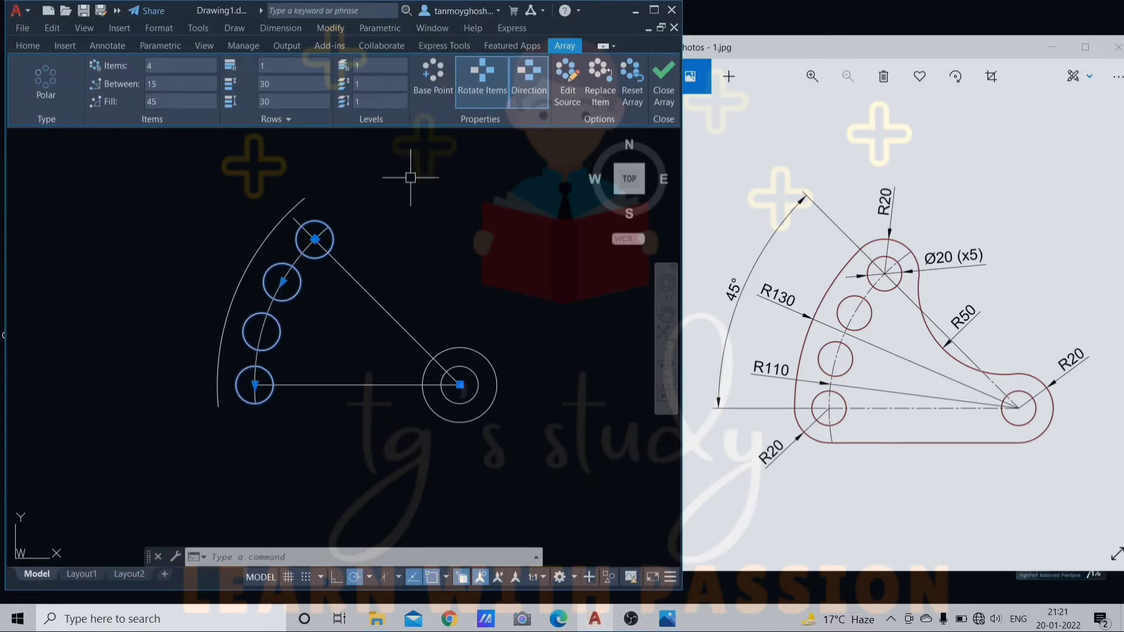
text(x)
key(Return)
click(301, 282)
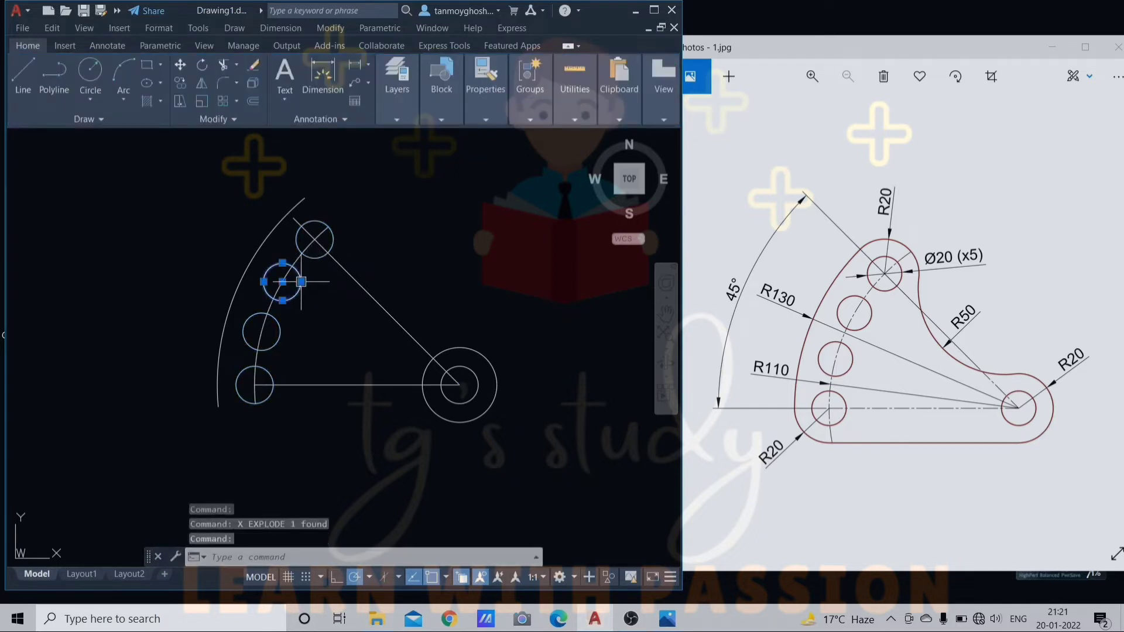
key(Escape)
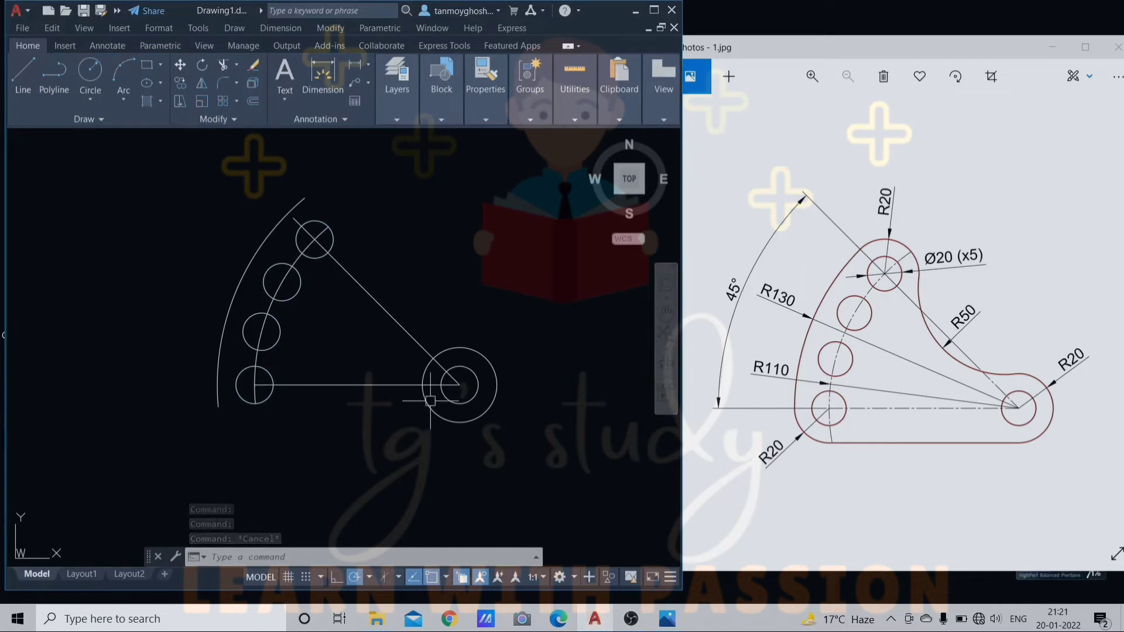
- Draw a circle of radius 20 mm concentric with the uppermost hole of the arc
text(c)
key(Return)
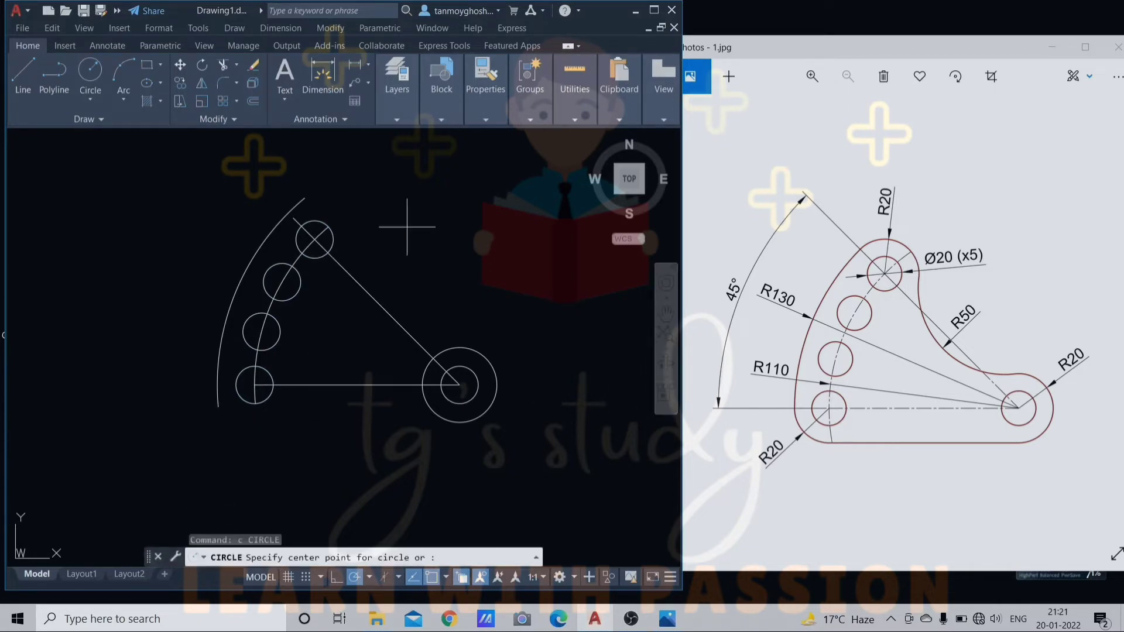
click(315, 239)
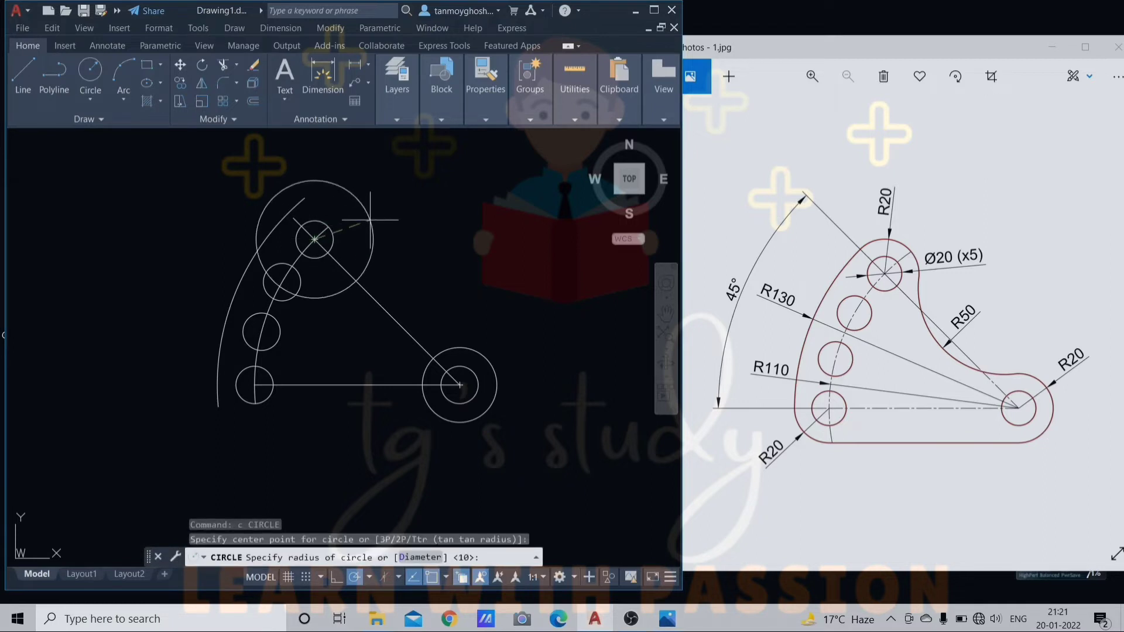
text(r)
key(Return)
text(20)
key(Return)
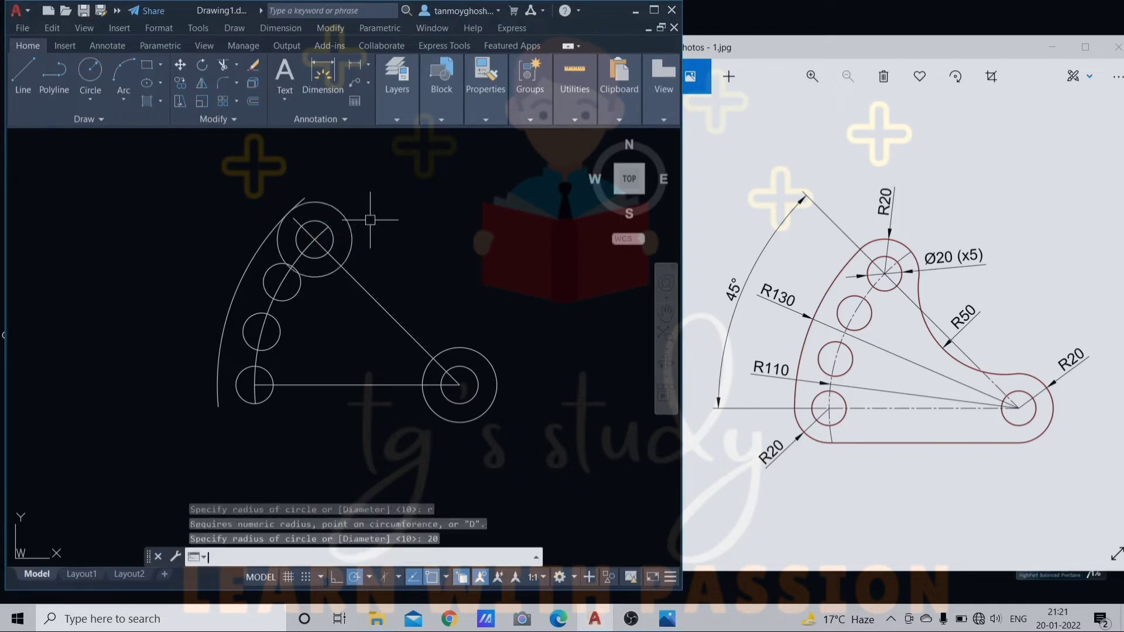
- Draw a circle of radius 20 mm concentric with the lowest hole of the arc
key(Return)
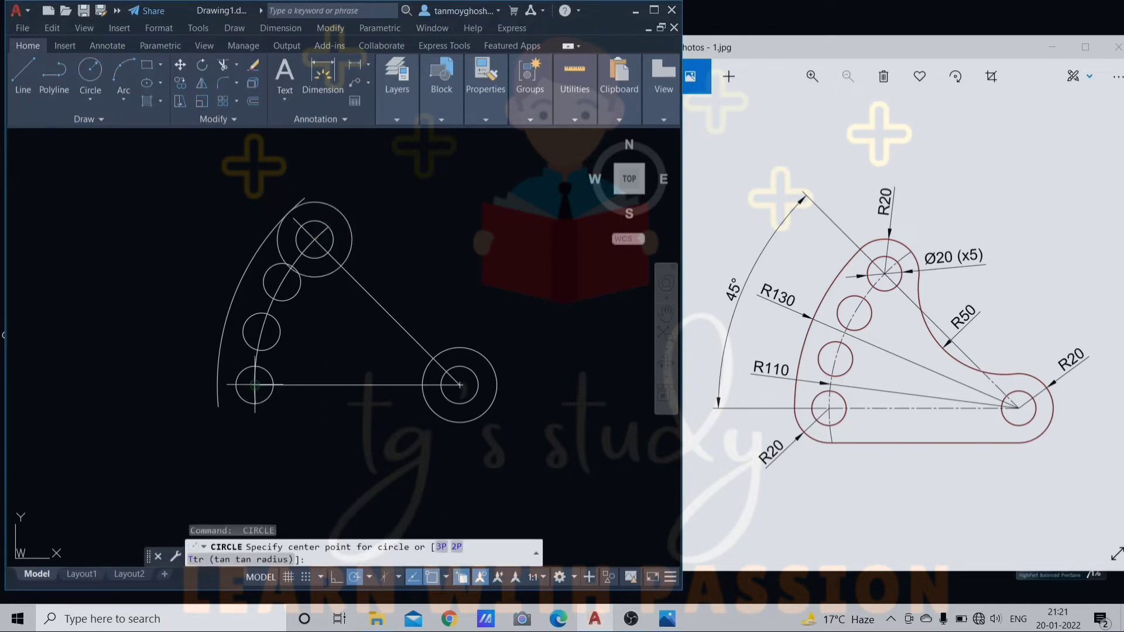
click(255, 385)
key(Return)
key(Escape)
key(Escape)
key(Escape)
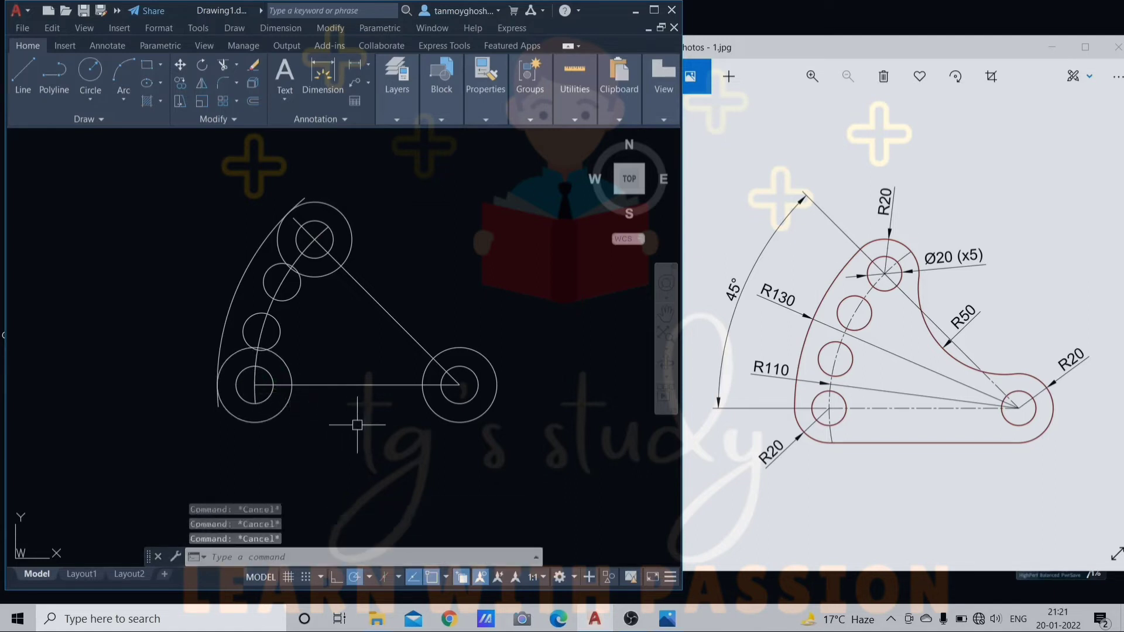
- Draw a horizontal line joining the bottom quadrants of the two lower 20 mm radius circles
text(l)
key(Return)
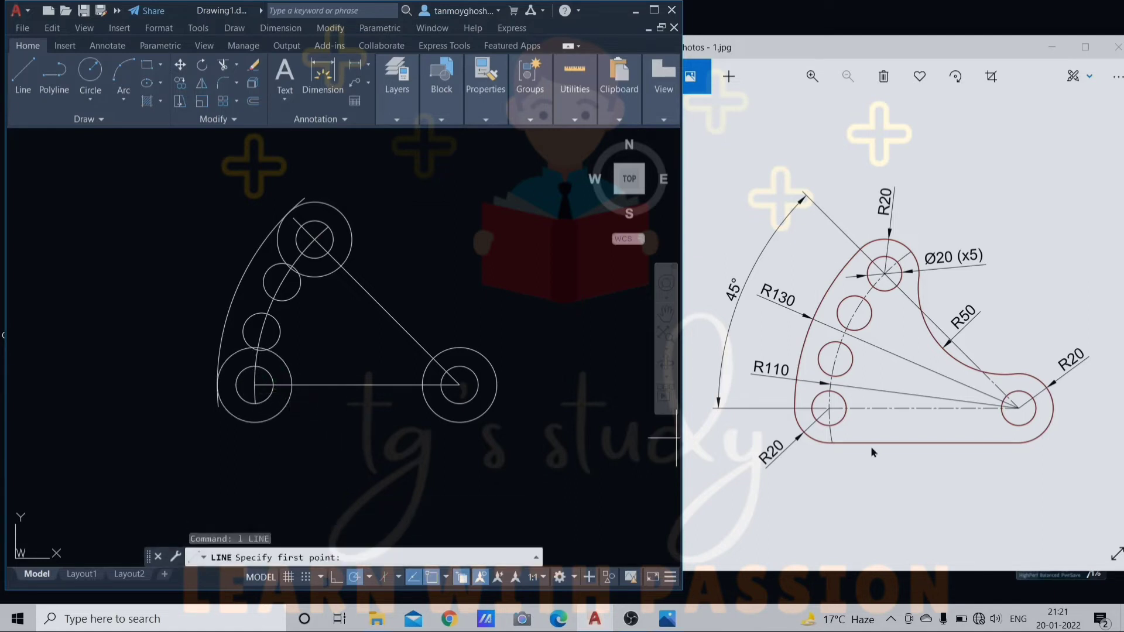
click(254, 422)
click(459, 421)
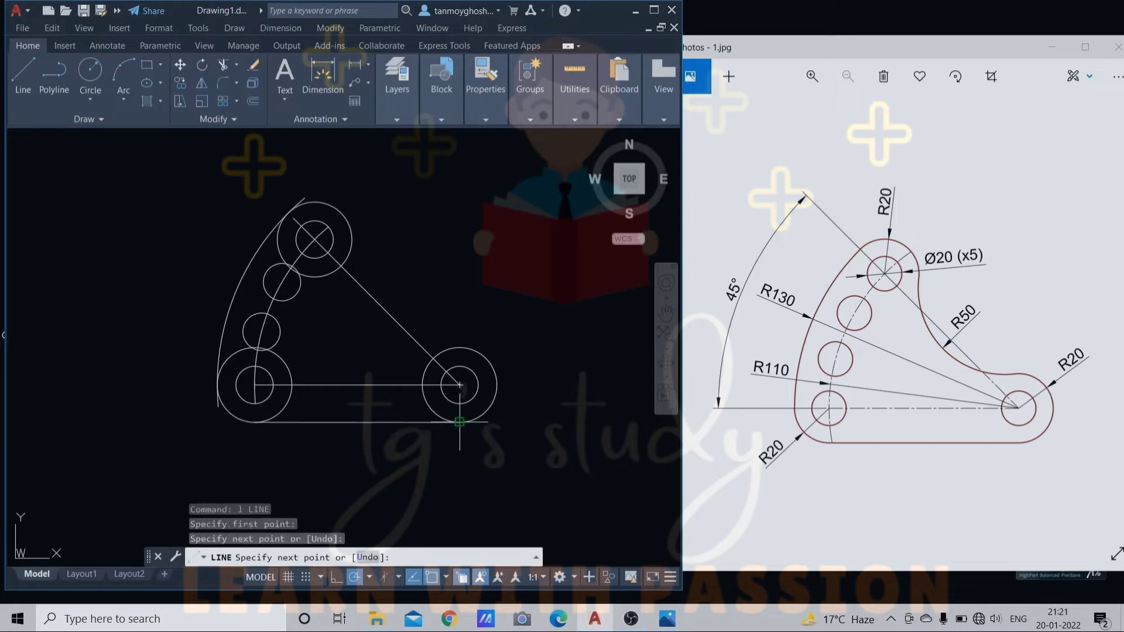
key(Escape)
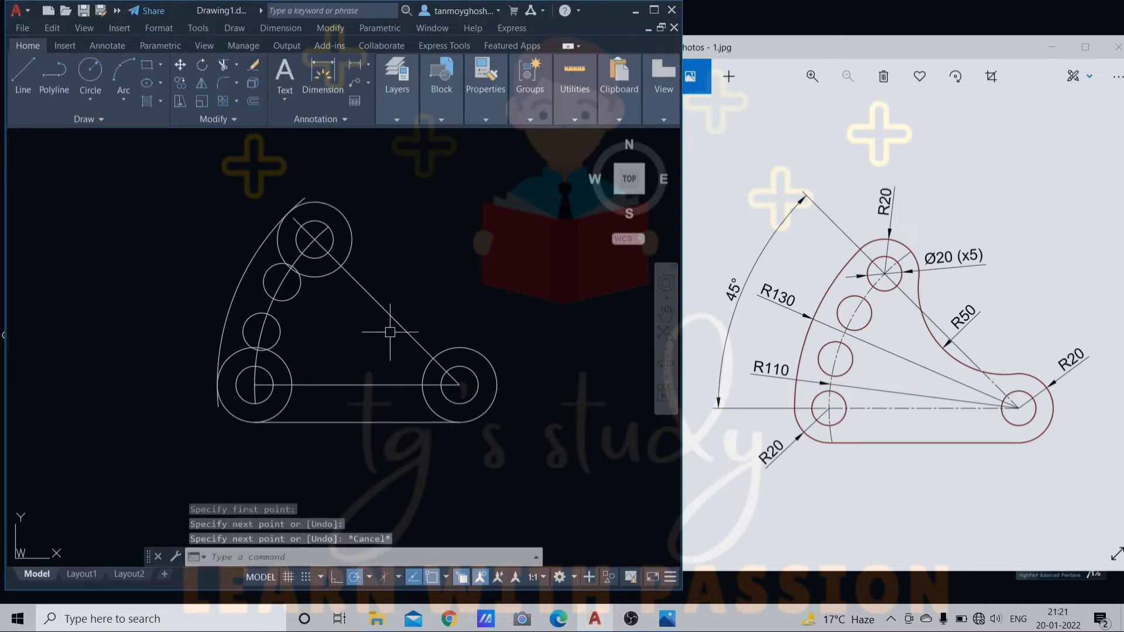
click(352, 245)
click(459, 347)
key(Escape)
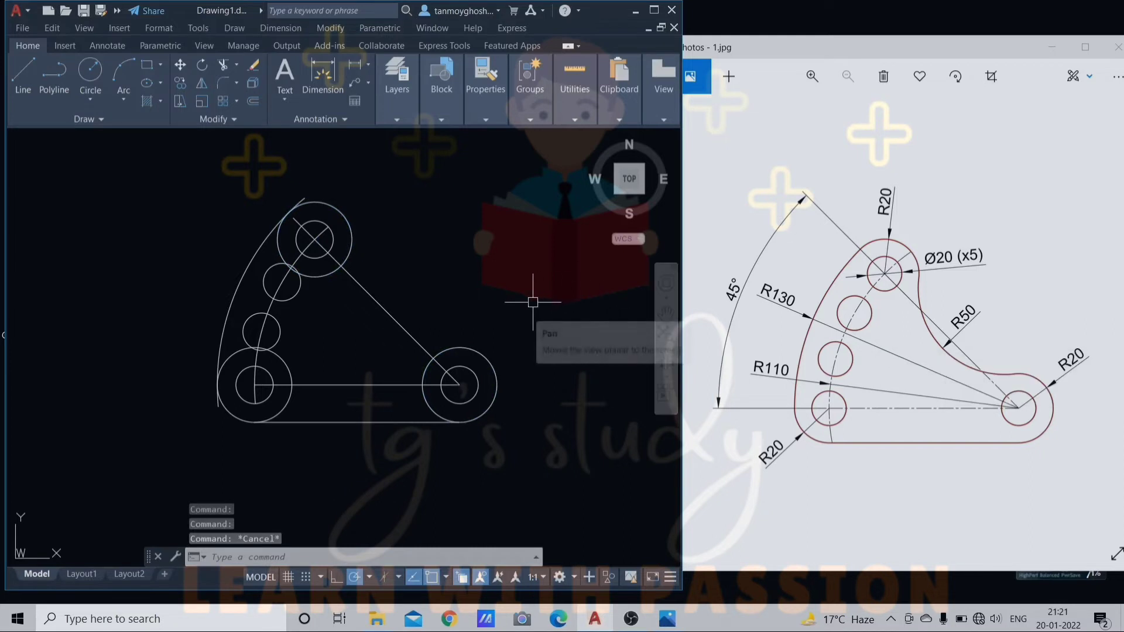
- Fillet the R20 circles around the uppermost hole and the lower-right hole with a radius of 50
text(f)
key(Return)
text(r)
key(Return)
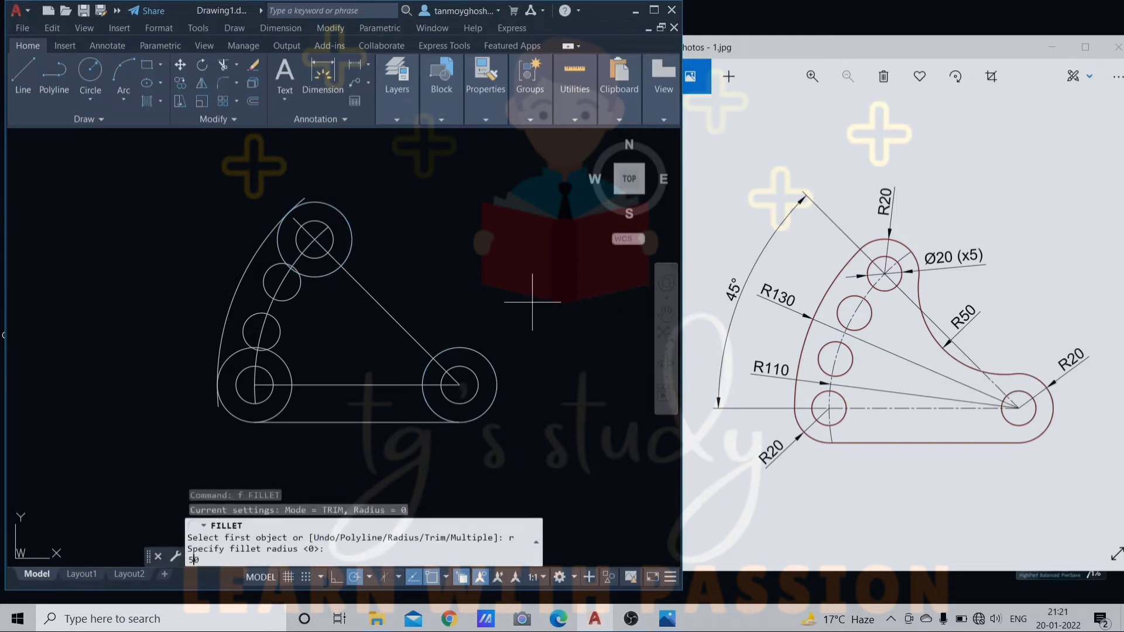
text(50)
key(Return)
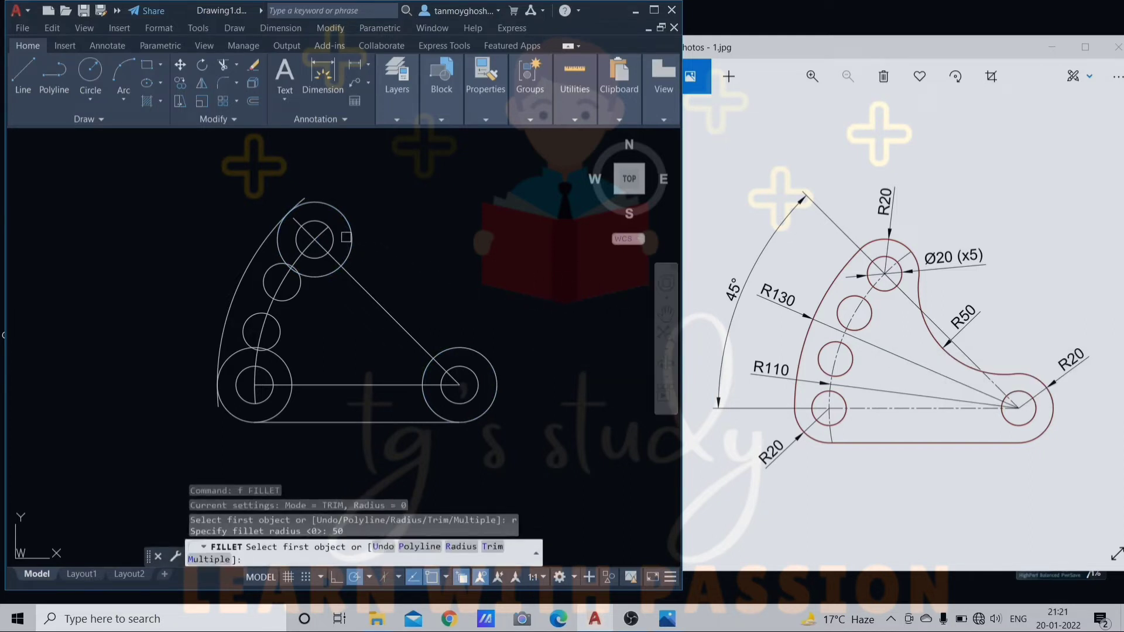
click(350, 236)
click(459, 344)
key(Escape)
key(Escape)
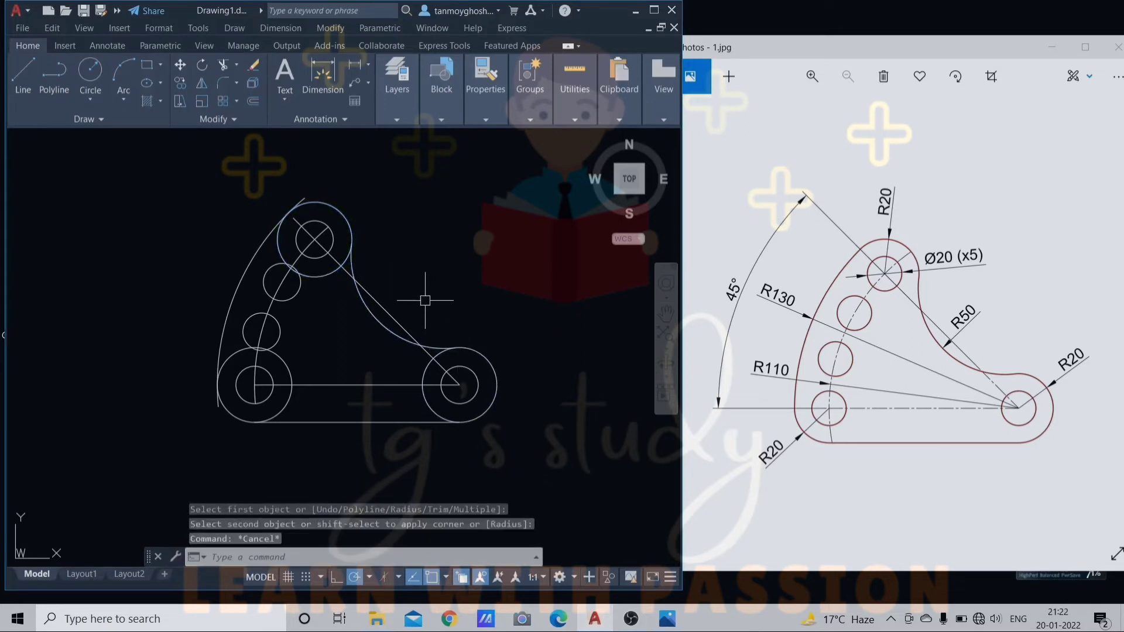
- Trim the inner portions of the R20 circles around the uppermost and lower-left holes and the overhanging ends of the R130 arc
text(t)
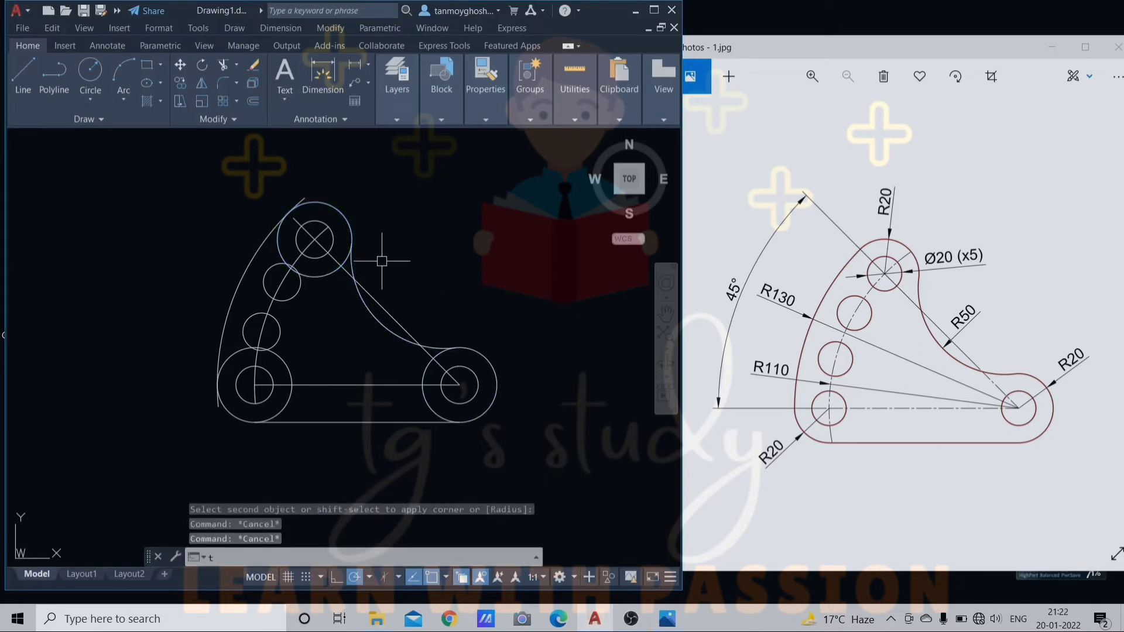
text(r)
key(Return)
scroll(241, 372, up, 2)
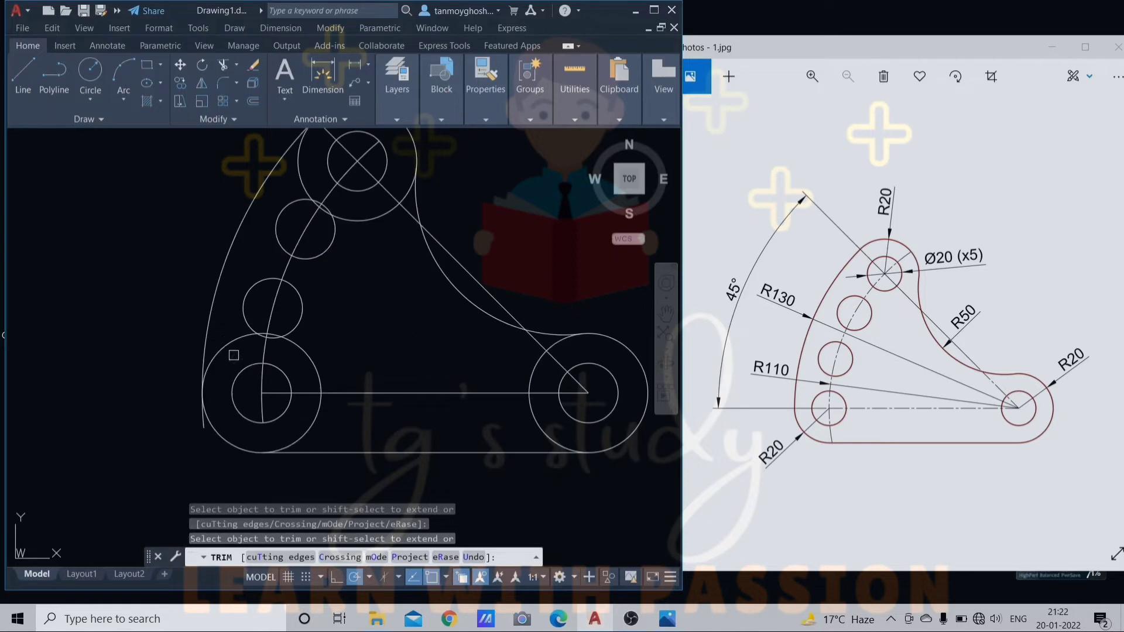
click(229, 348)
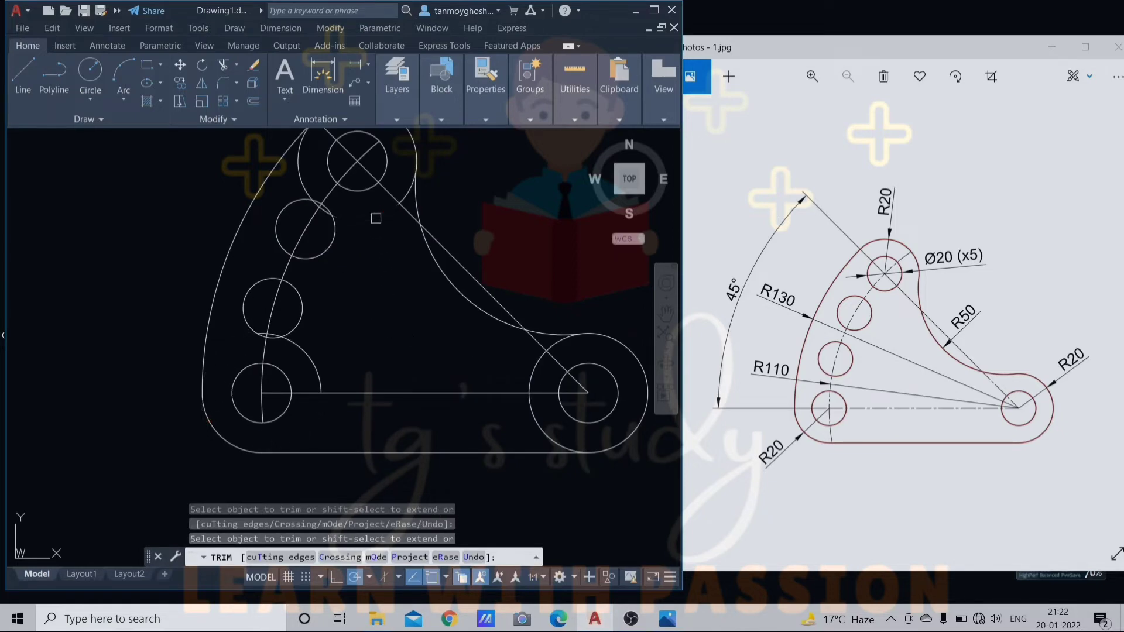
middle_drag(384, 241, 379, 338)
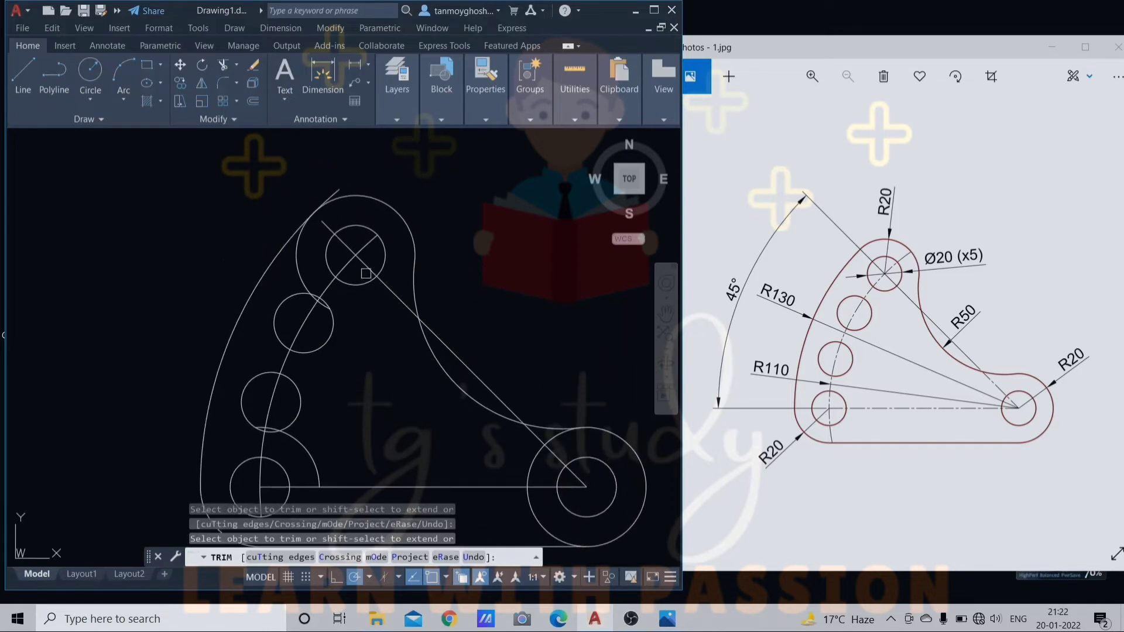
click(334, 203)
key(Escape)
- Delete the two leftover R20 circle fragments inside the plate, near the upper and lower holes of the arc
scroll(292, 281, up, 5)
click(281, 274)
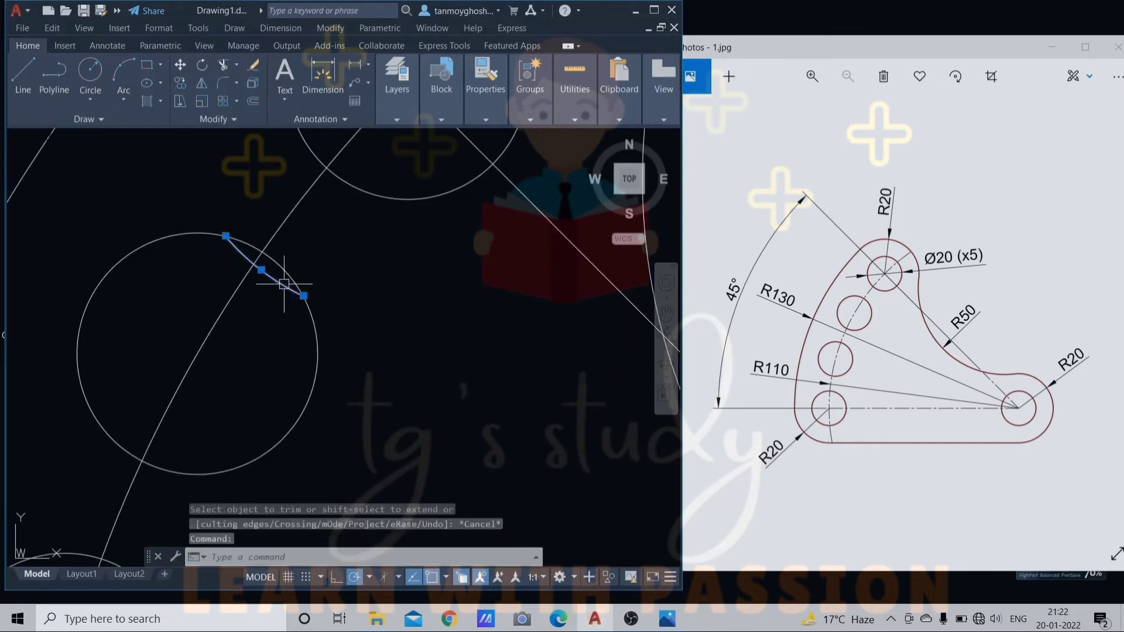
scroll(284, 276, down, 7)
scroll(295, 385, up, 5)
click(284, 382)
scroll(295, 377, down, 5)
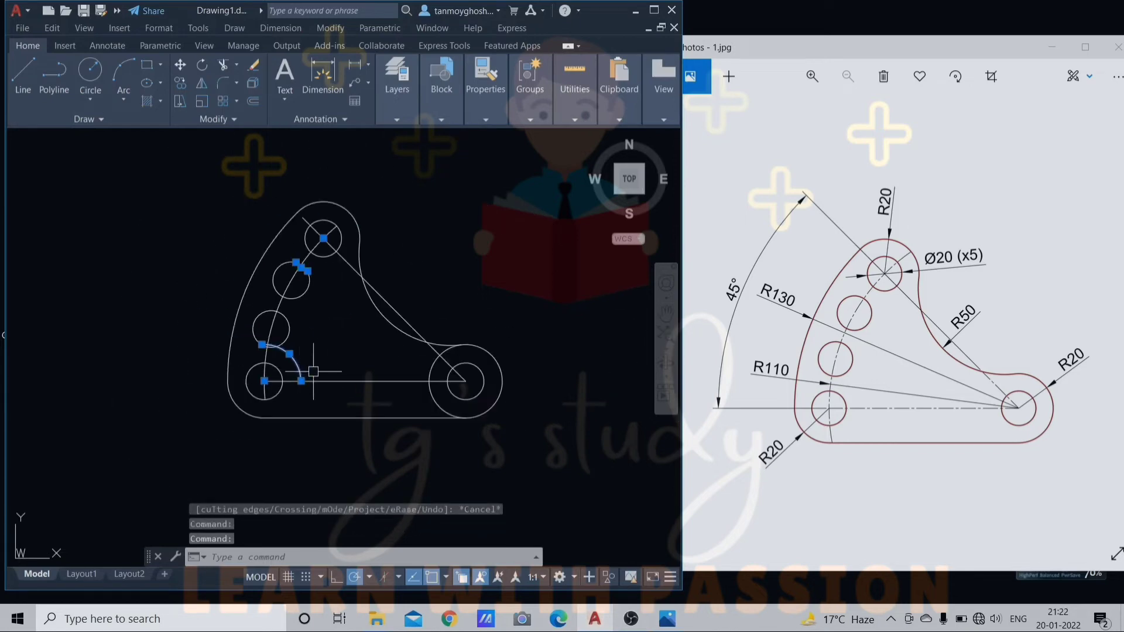
key(Delete)
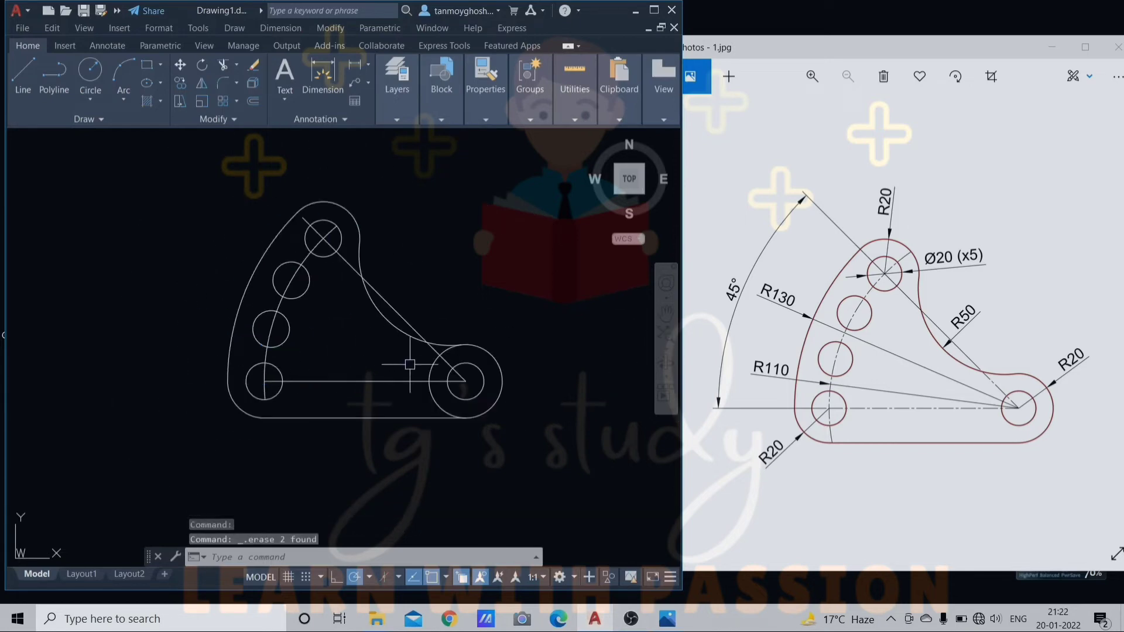
- Trim away the inner portion of the R20 circle around the lower-right hole
text(tr)
key(Return)
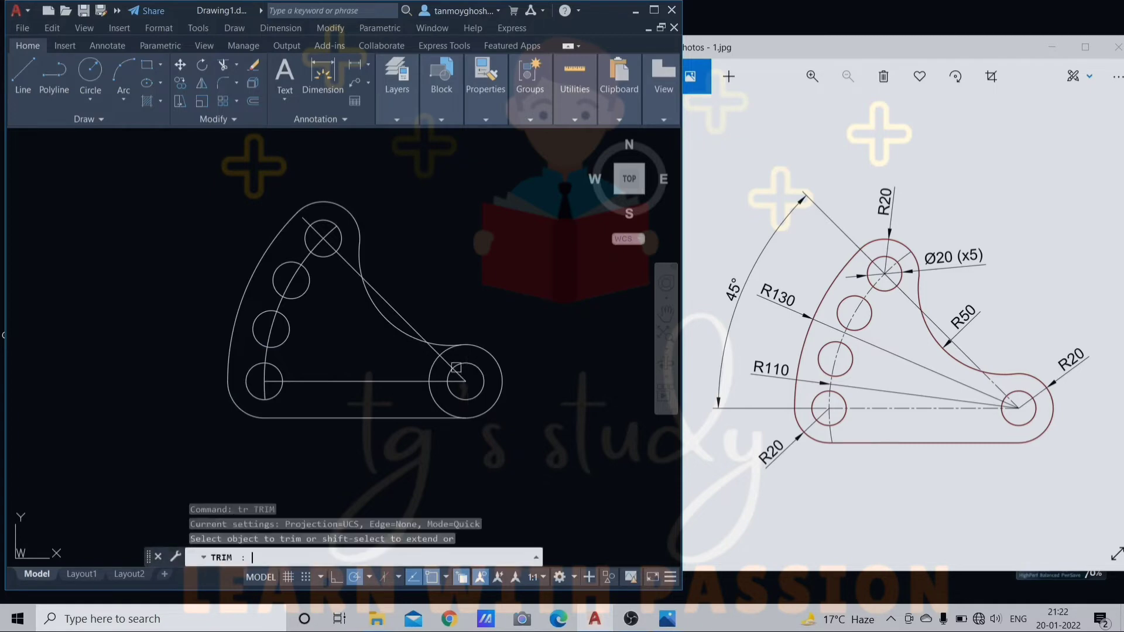
scroll(421, 326, up, 5)
scroll(527, 401, down, 5)
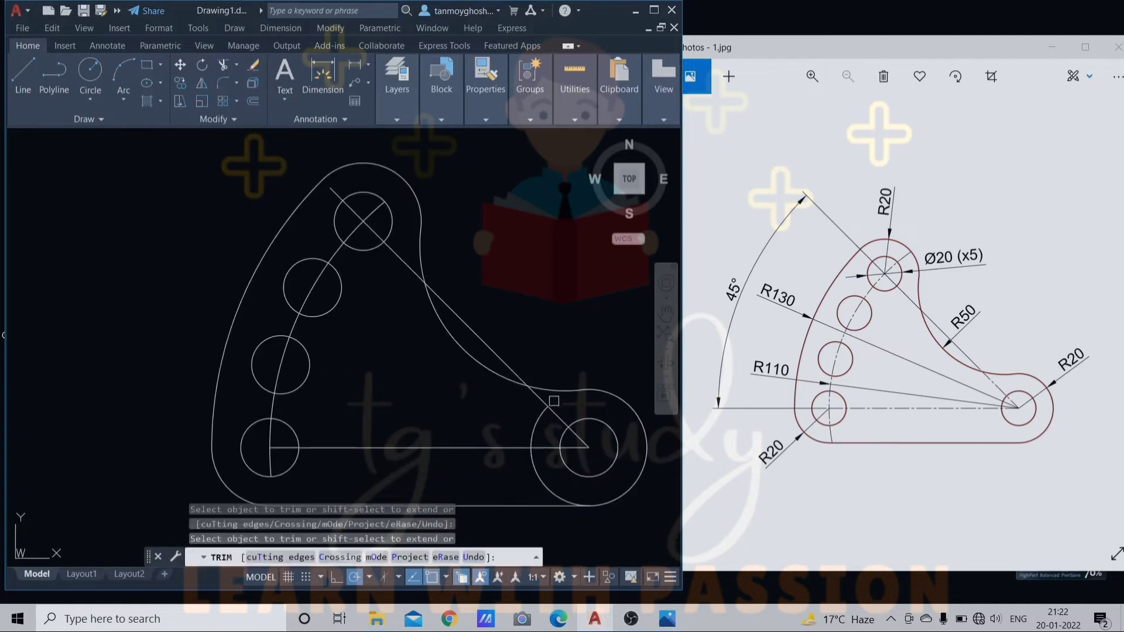
scroll(530, 465, down, 3)
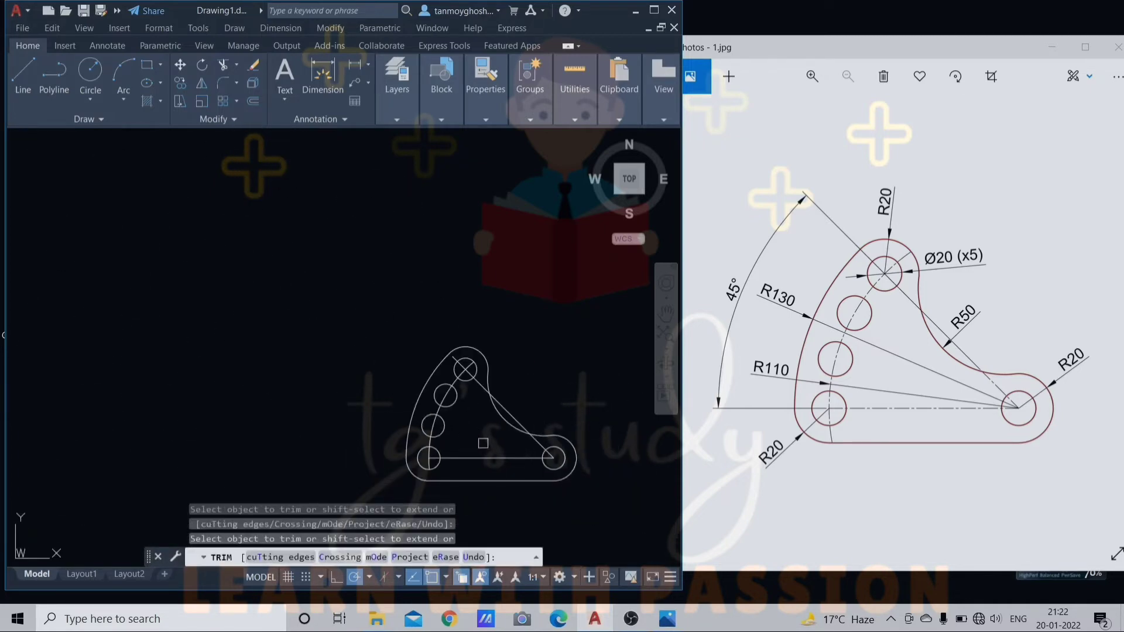
key(Escape)
key(Escape)
key(Escape)
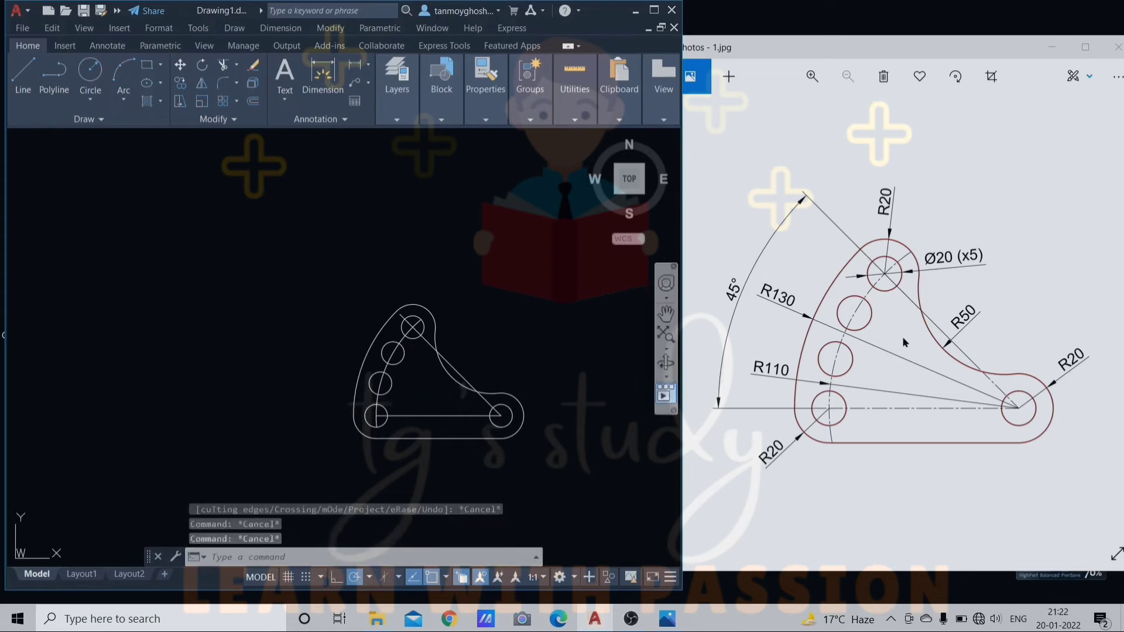
- Extend both ends of the R110 hole-centre arc to the plate outline
scroll(441, 393, up, 2)
middle_drag(454, 413, 406, 375)
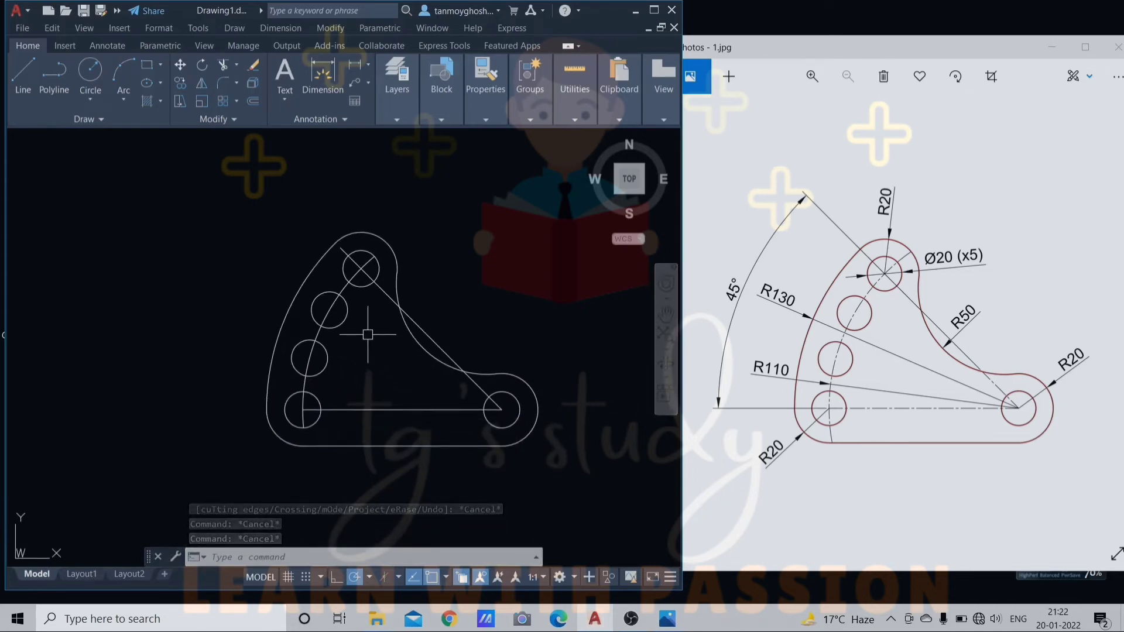
key(Escape)
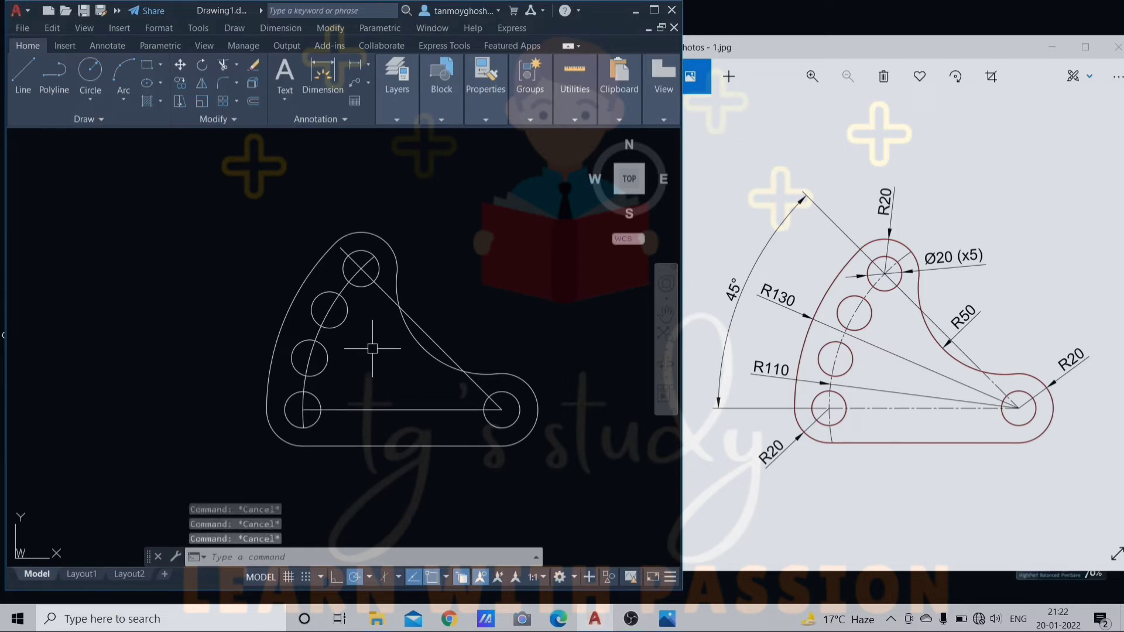
text(e)
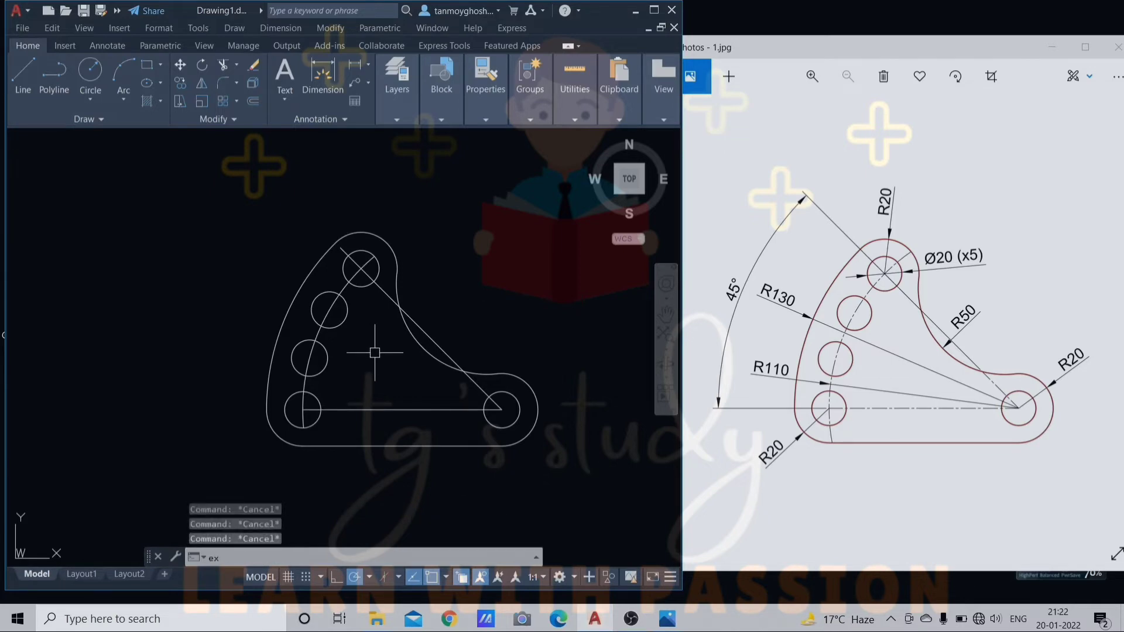
text(x)
key(Return)
click(304, 390)
click(304, 391)
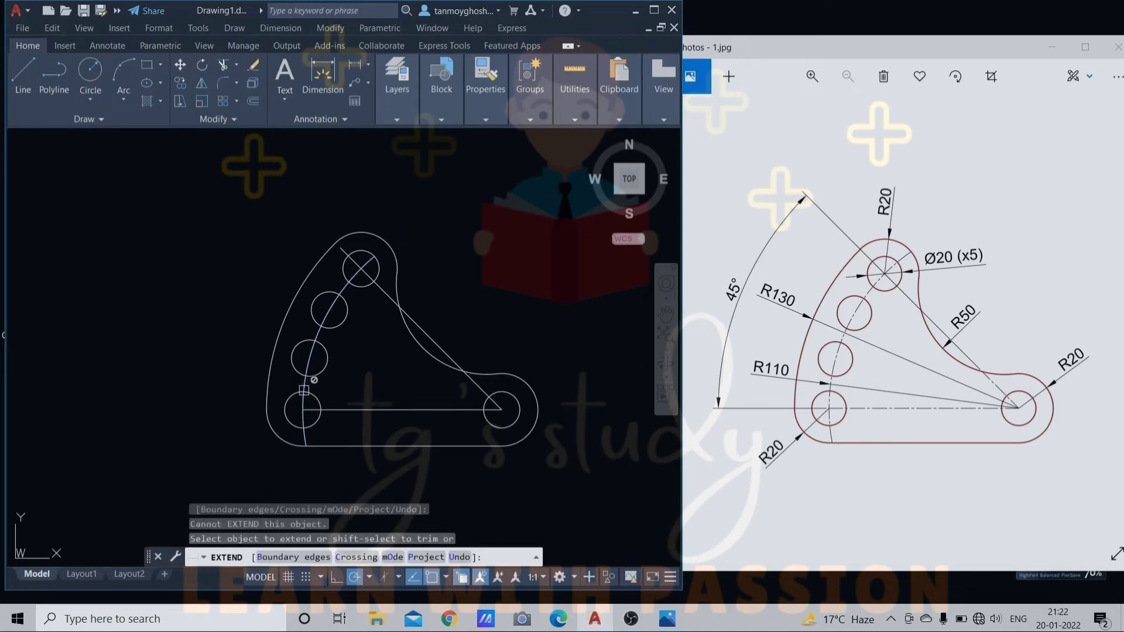
scroll(353, 275, up, 2)
click(395, 248)
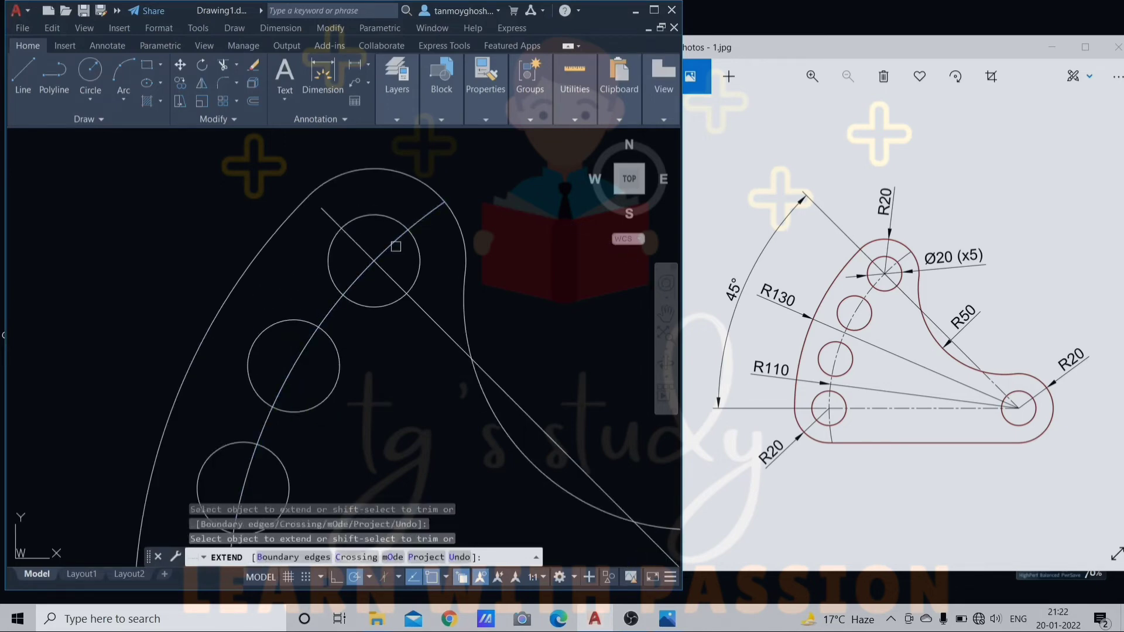
click(393, 246)
scroll(394, 247, down, 2)
key(Escape)
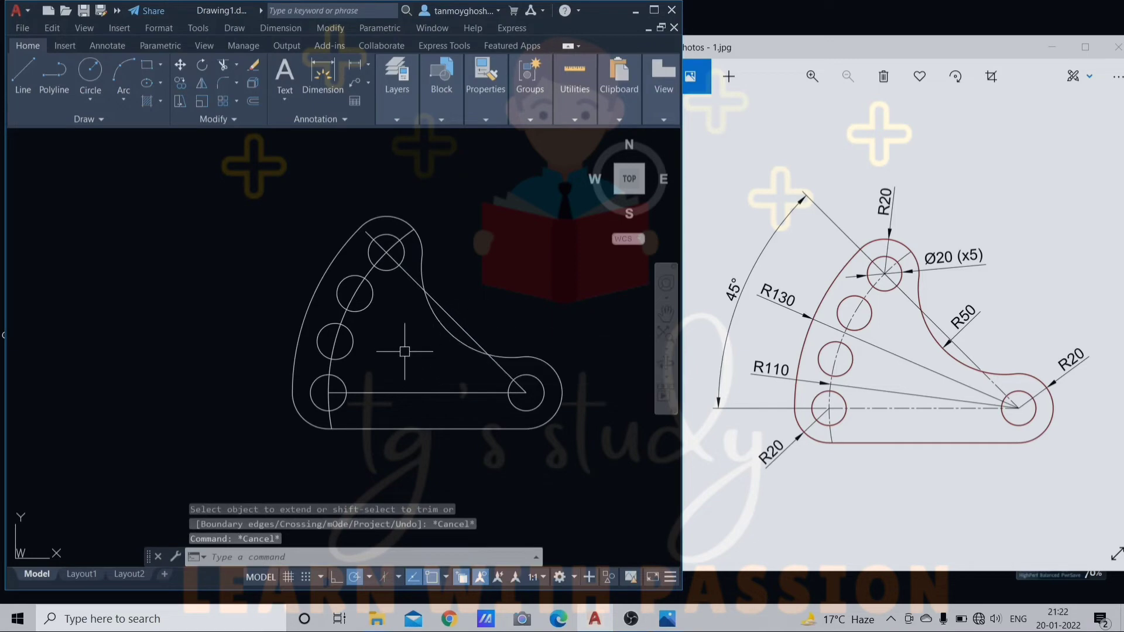
click(654, 10)
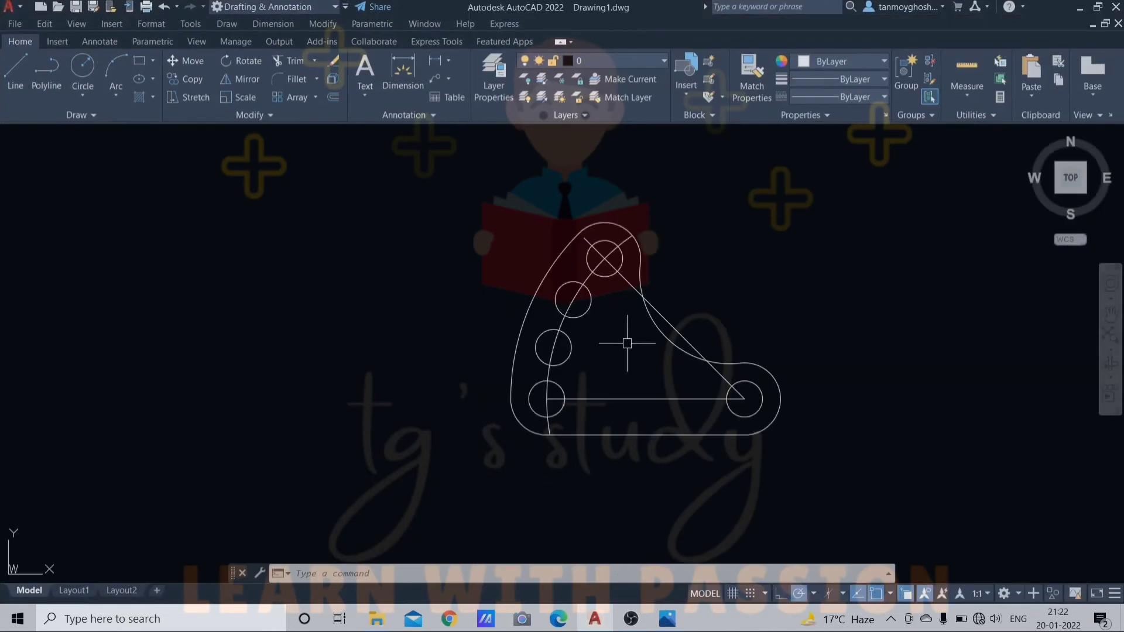
click(613, 398)
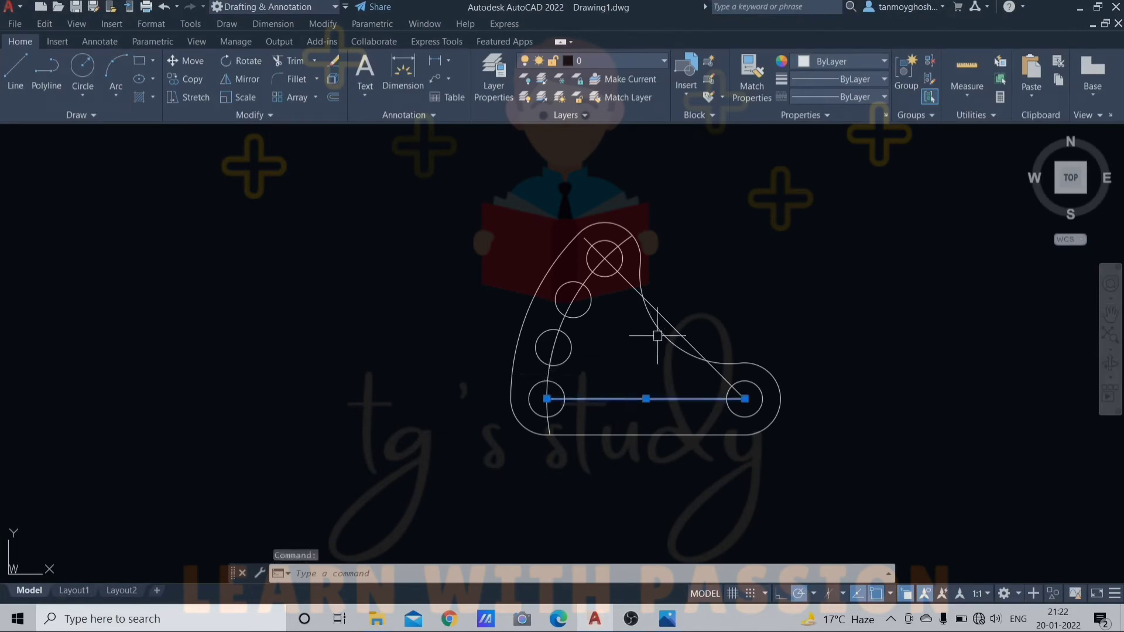
key(Escape)
key(Escape)
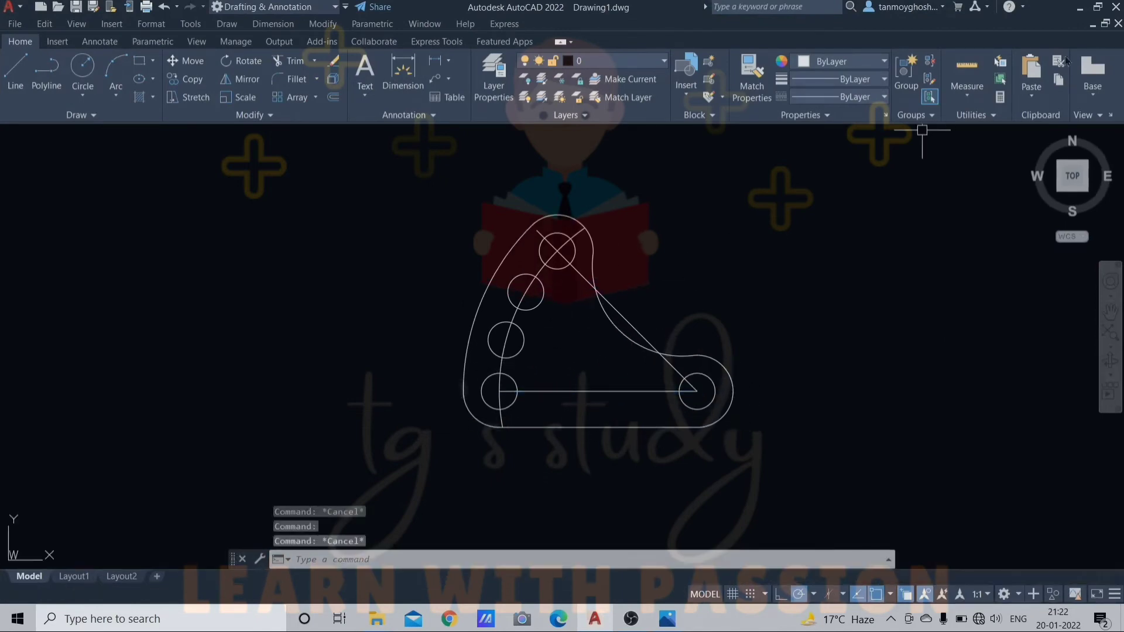
click(1098, 7)
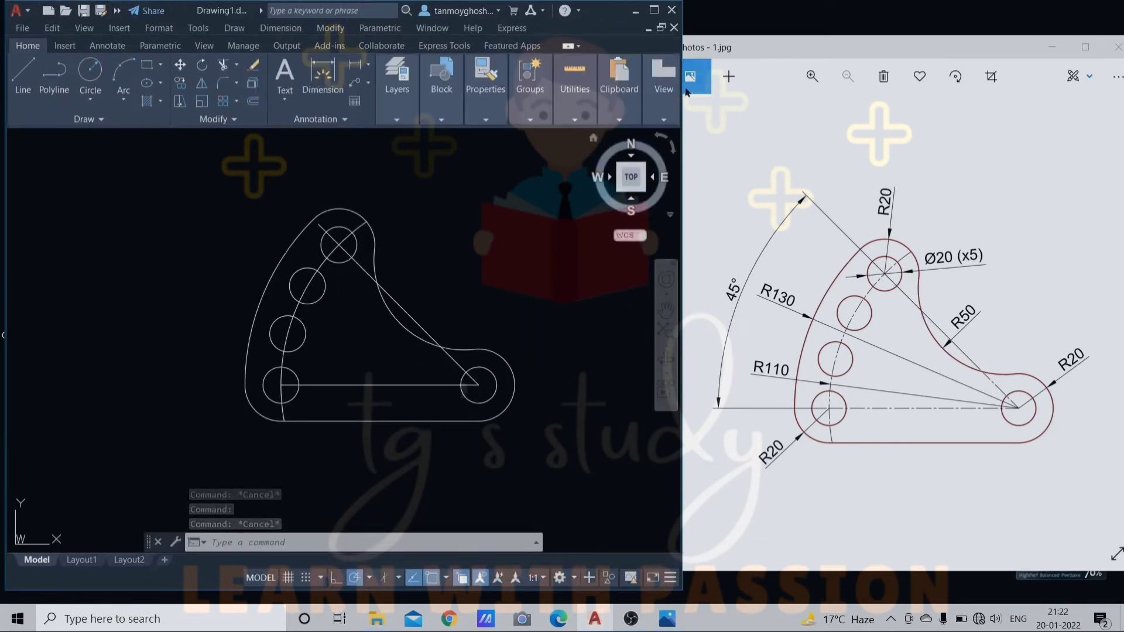
- Maximize the drawing window and load the CENTER2 linetype into the drawing
click(654, 11)
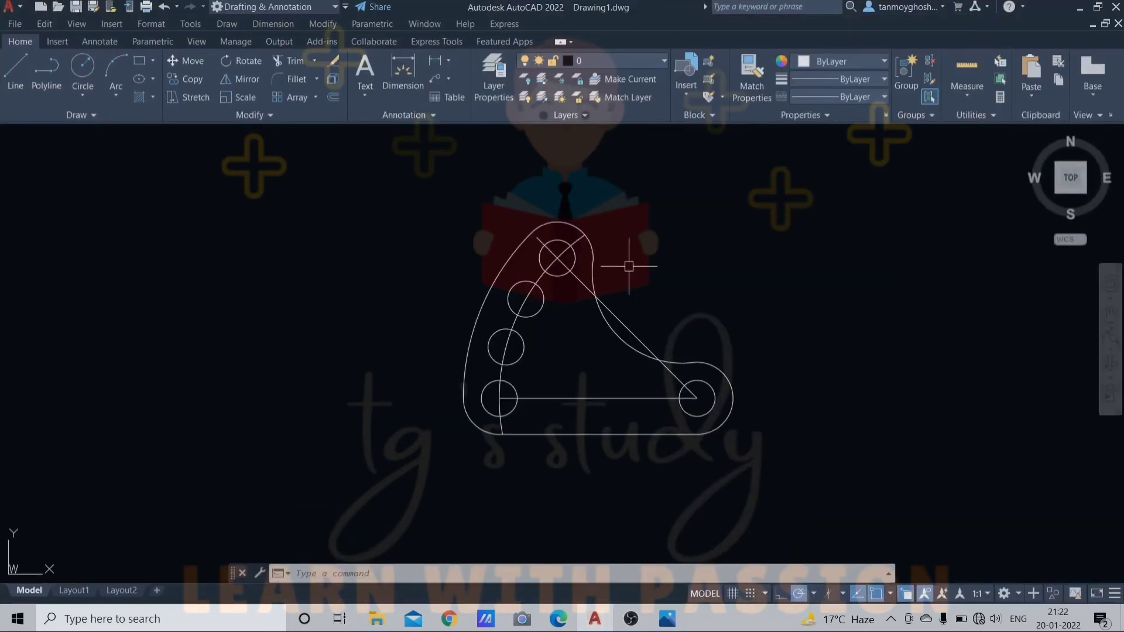
middle_drag(627, 251, 582, 254)
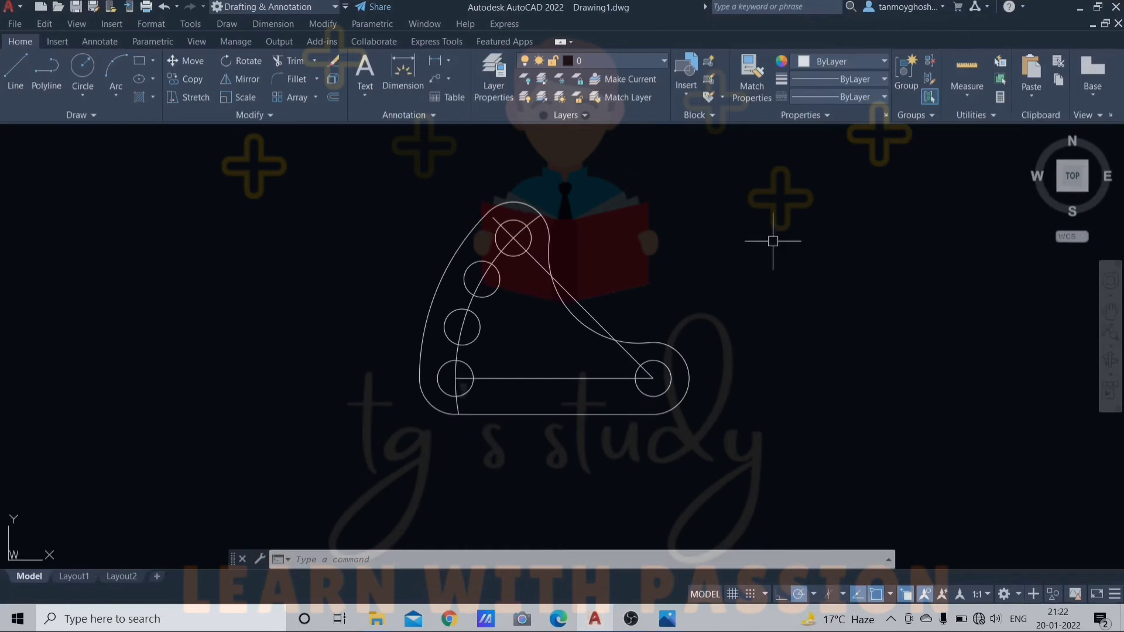
click(880, 97)
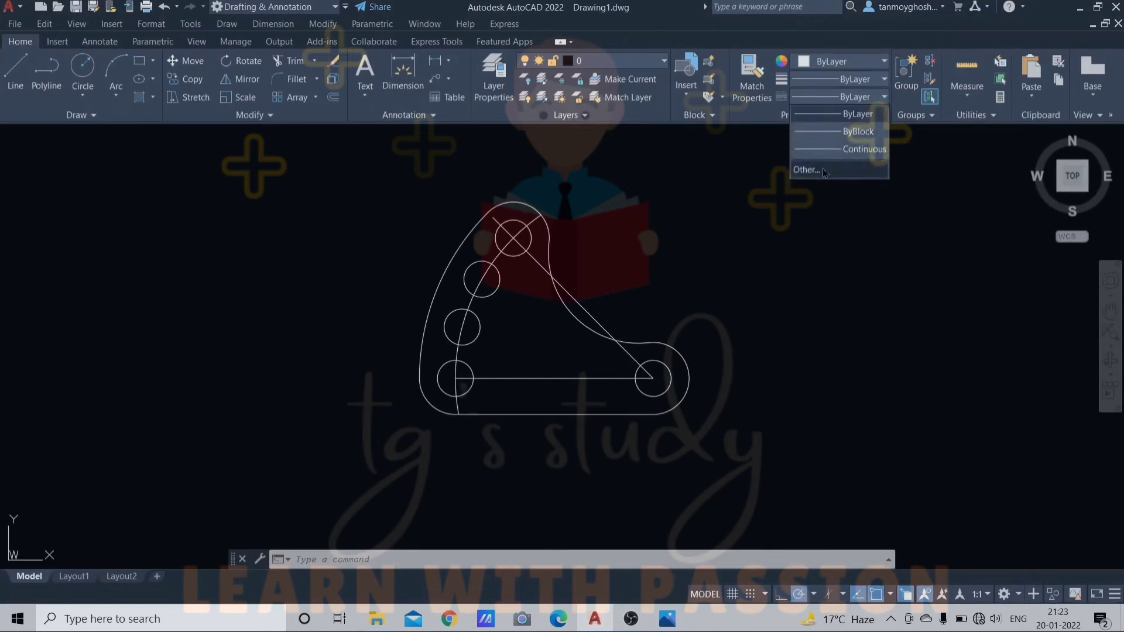
click(824, 174)
click(917, 71)
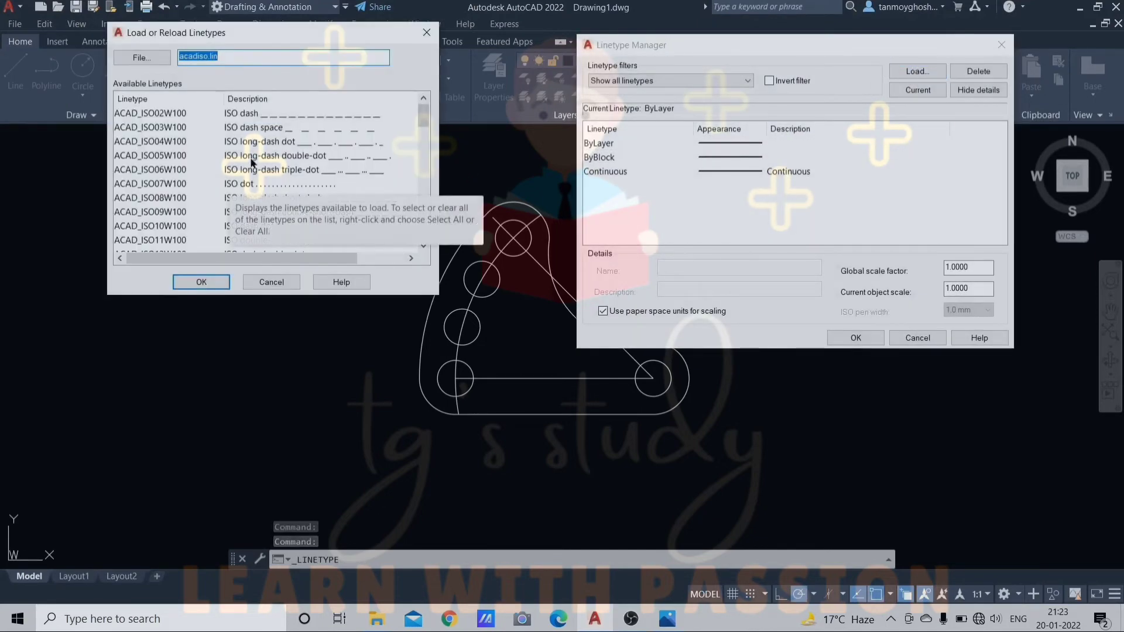
scroll(255, 163, down, 1)
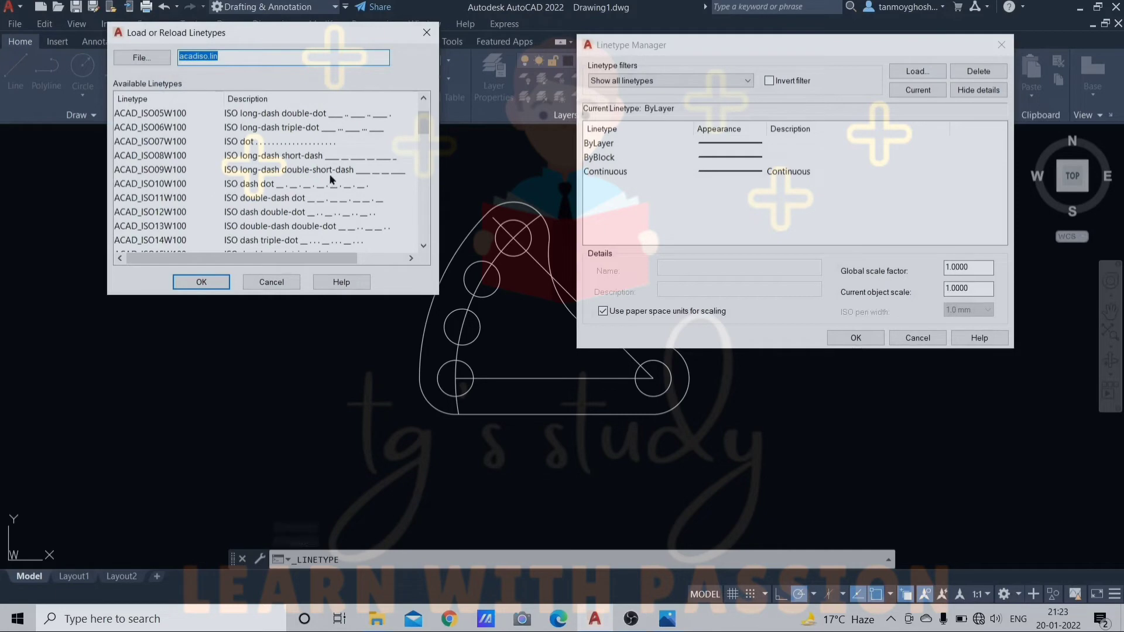
scroll(304, 193, down, 3)
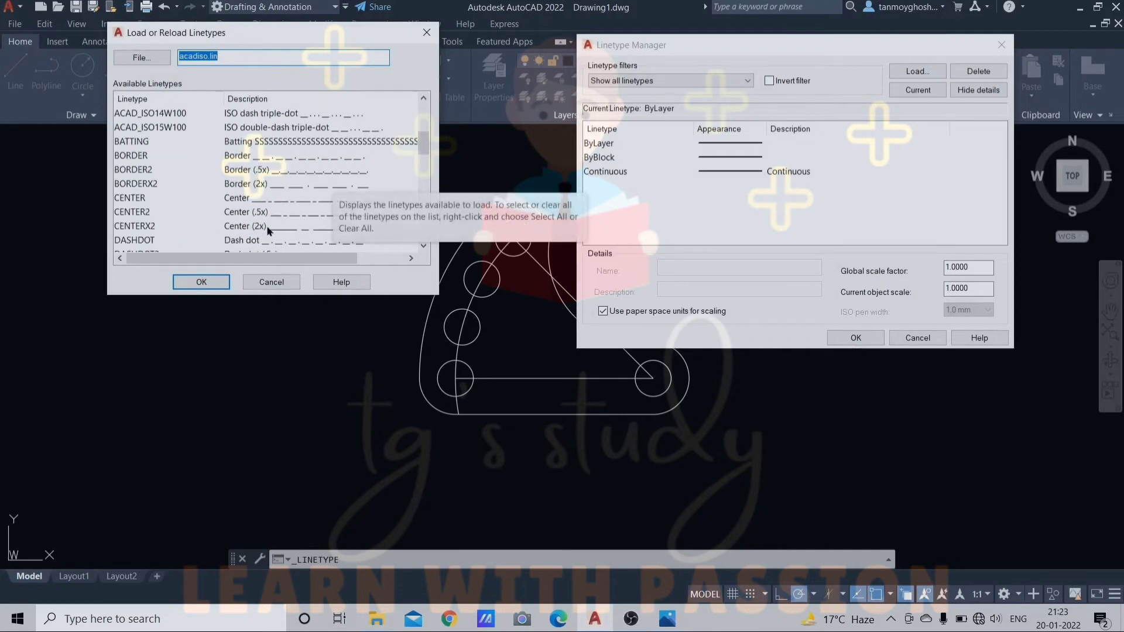
click(287, 220)
click(201, 281)
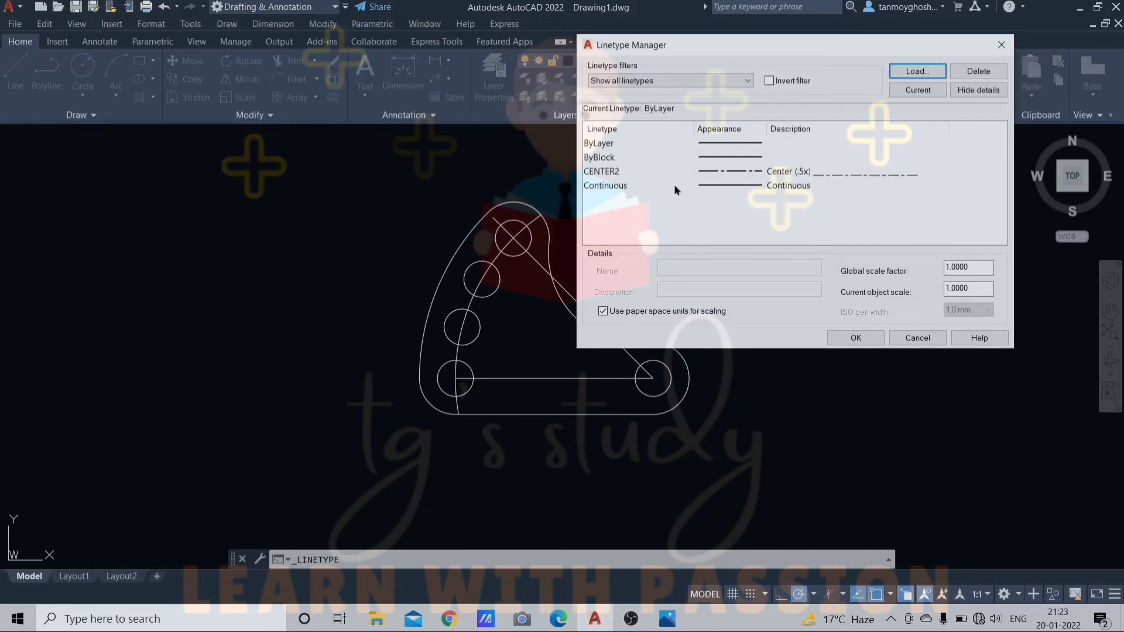
click(859, 338)
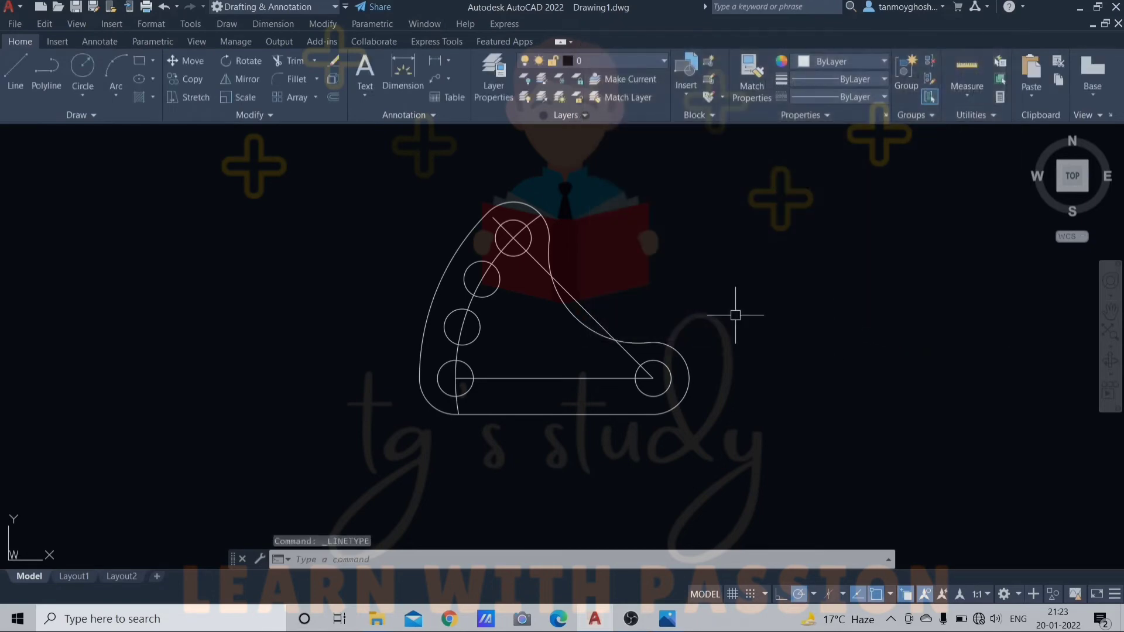
- Apply the CENTER2 linetype to the hole-centre arc, the diagonal centre line and the horizontal centre line
scroll(503, 252, up, 2)
click(499, 258)
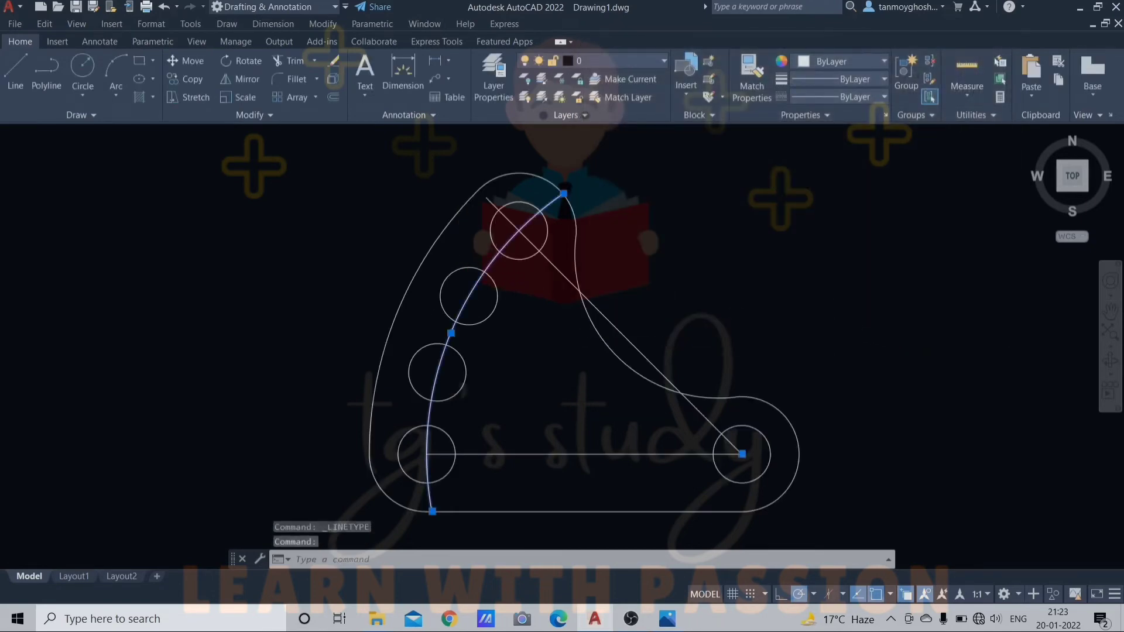
scroll(548, 252, up, 3)
scroll(557, 262, down, 6)
scroll(555, 320, up, 2)
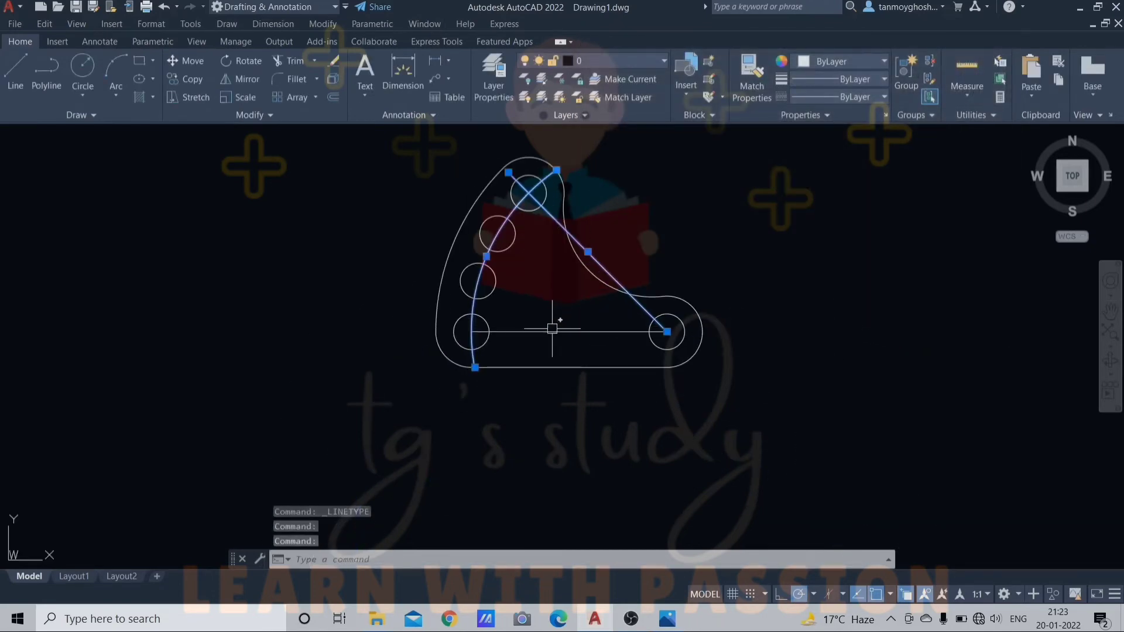
click(561, 331)
click(866, 97)
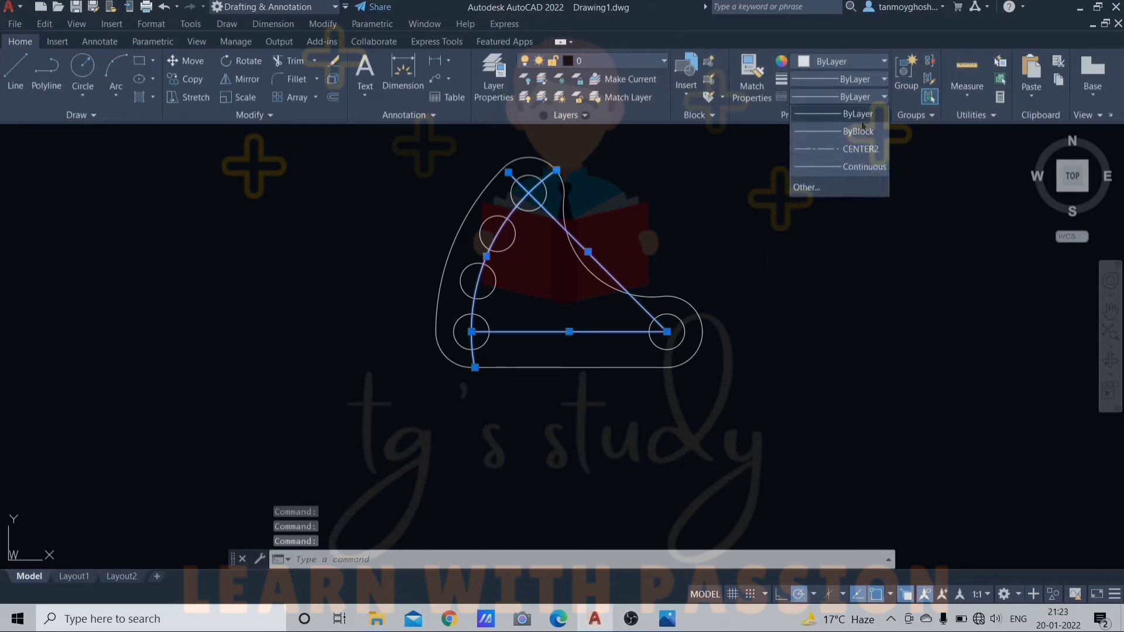
click(837, 136)
scroll(554, 230, up, 1)
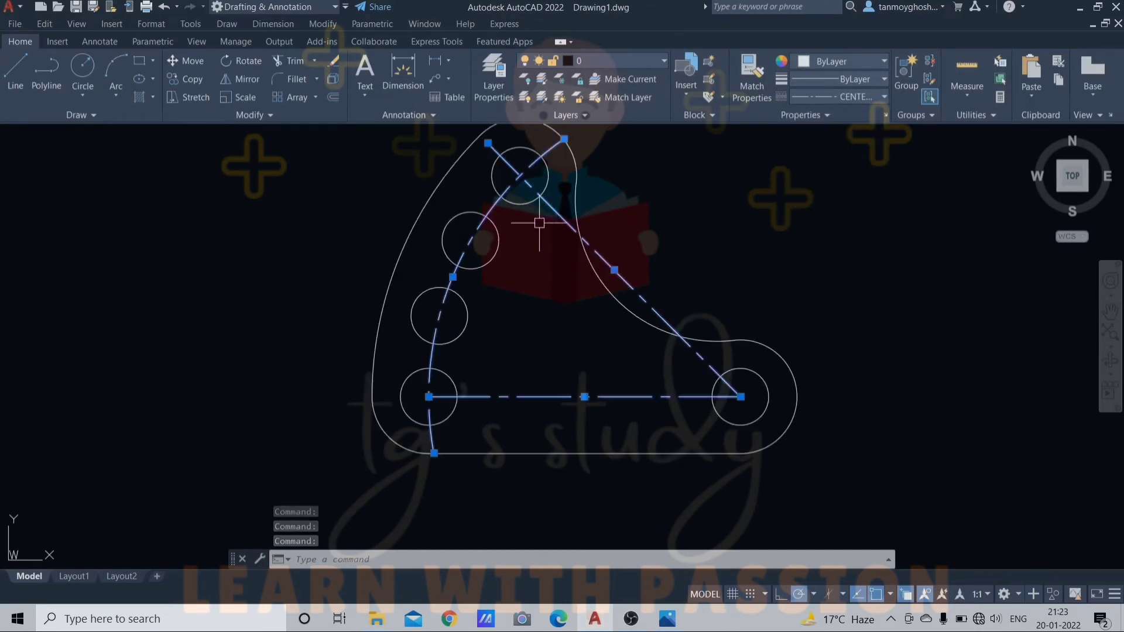
key(Escape)
- Extend the left end of the horizontal centre line and the upper end of the diagonal centre line to the plate outline
click(486, 397)
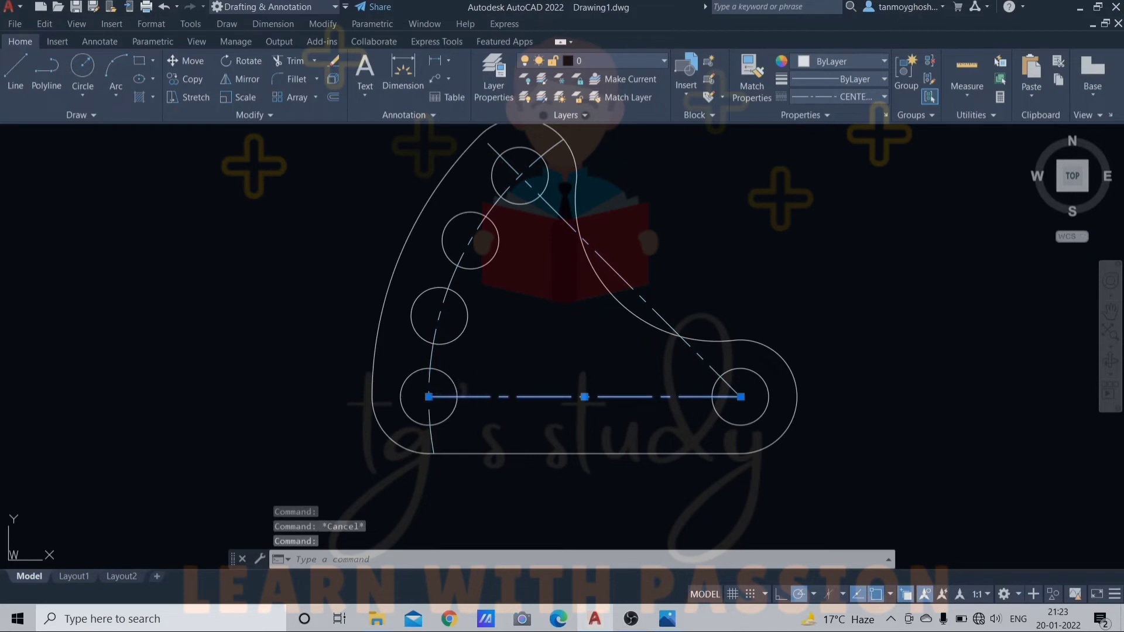
middle_drag(526, 254, 526, 270)
key(Escape)
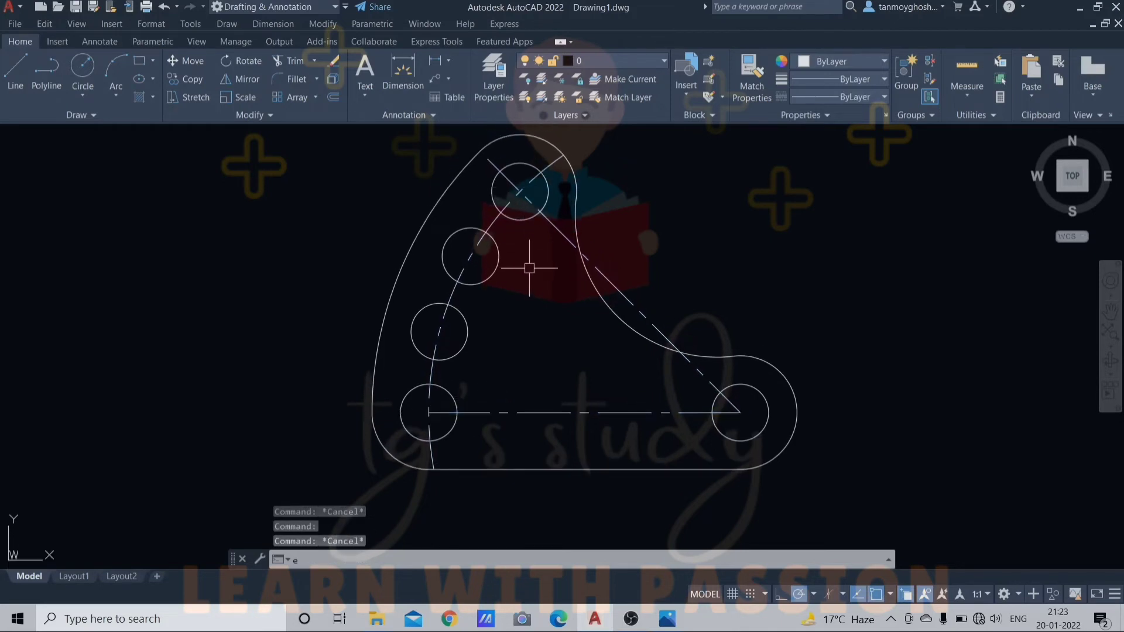
key(Return)
click(479, 412)
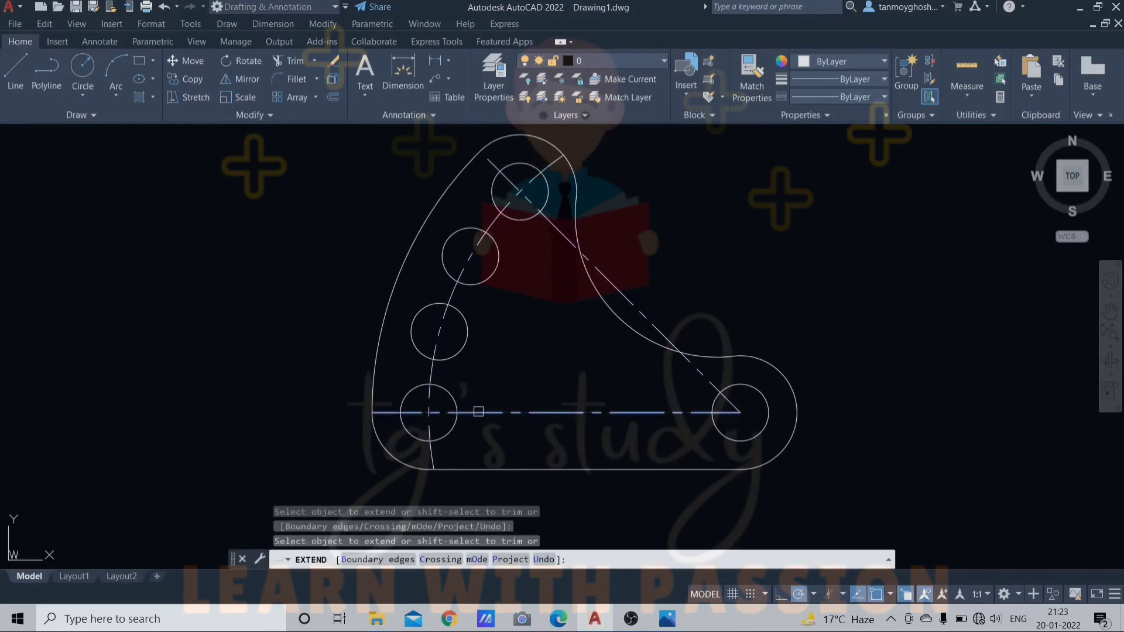
click(496, 161)
key(Escape)
scroll(679, 240, down, 2)
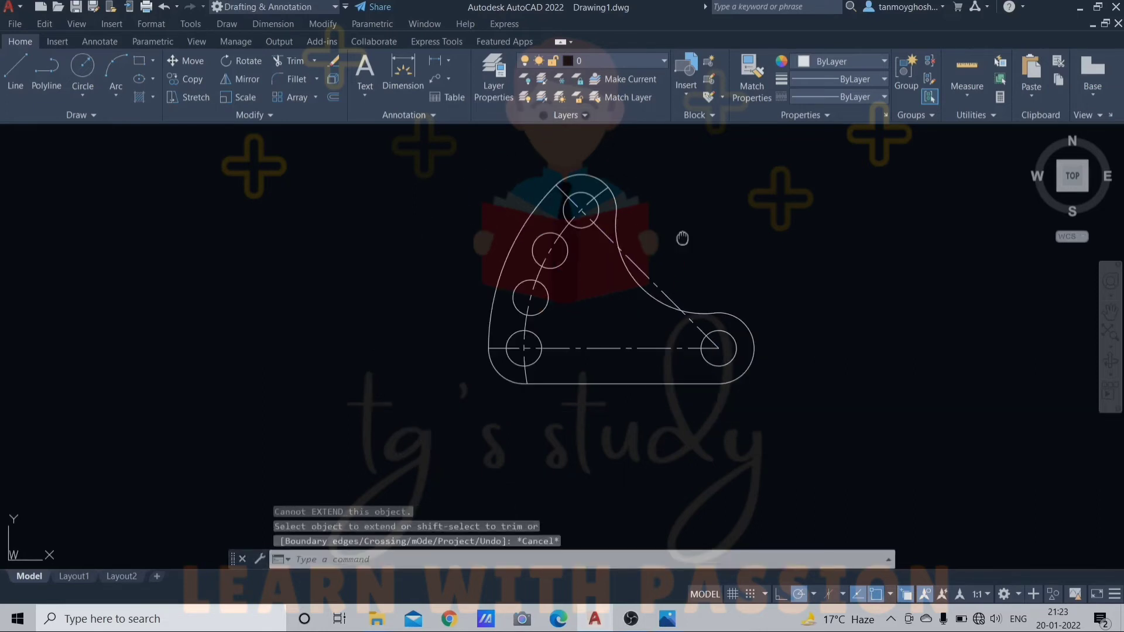
- Change the colour of the plate outline and all five holes to yellow, leaving the three centre lines out of the selection
middle_drag(683, 238, 583, 255)
click(728, 189)
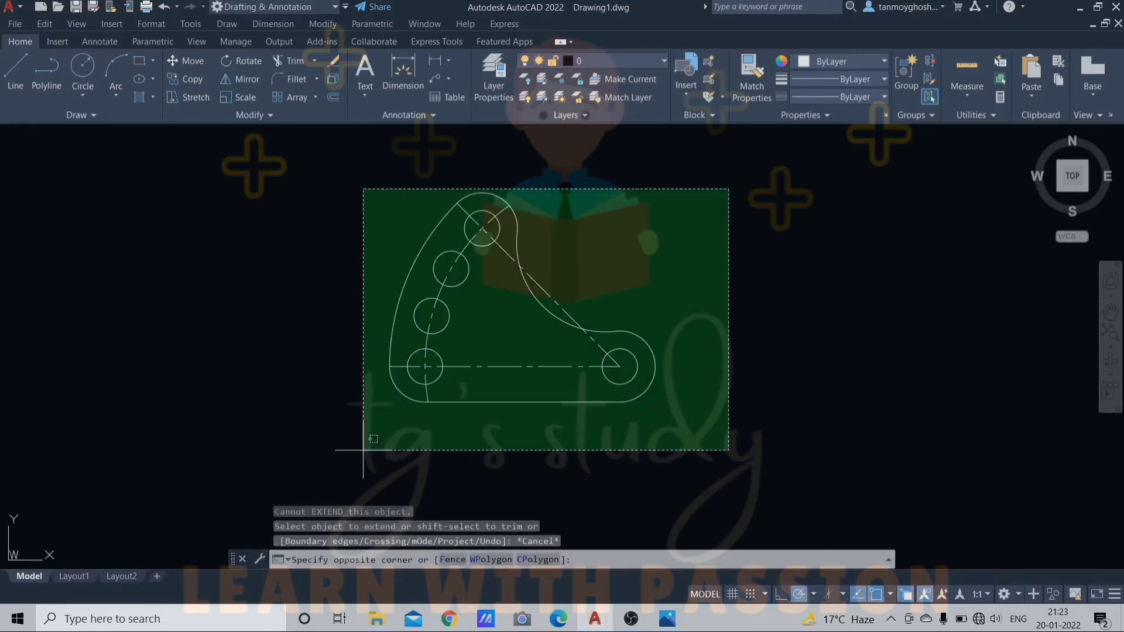
click(363, 450)
scroll(473, 316, up, 2)
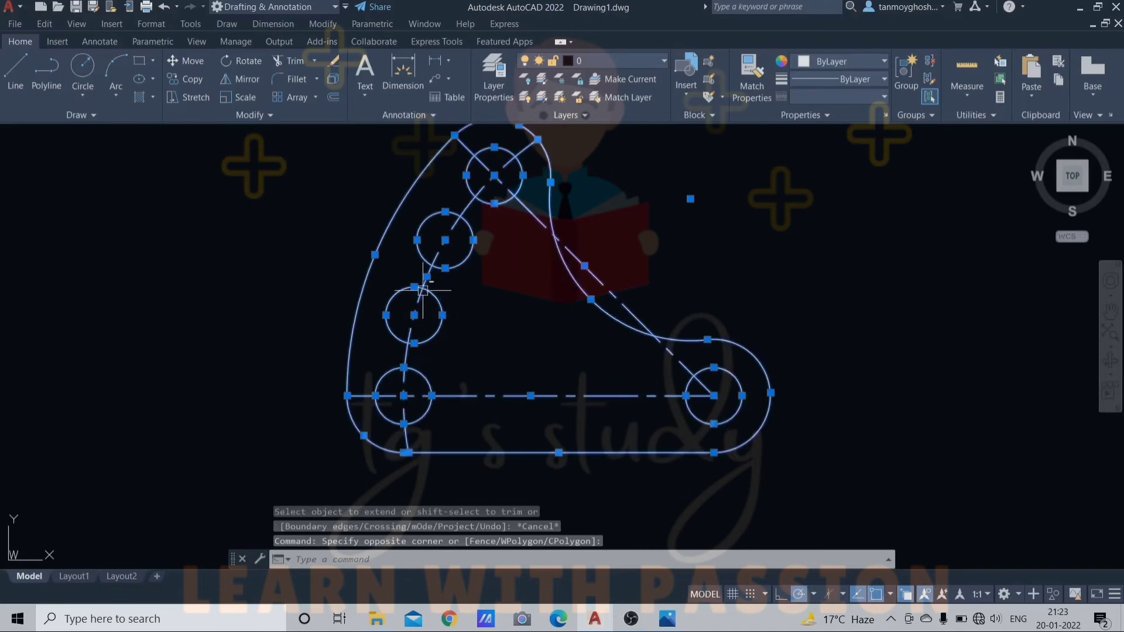
scroll(419, 275, up, 3)
scroll(425, 262, down, 3)
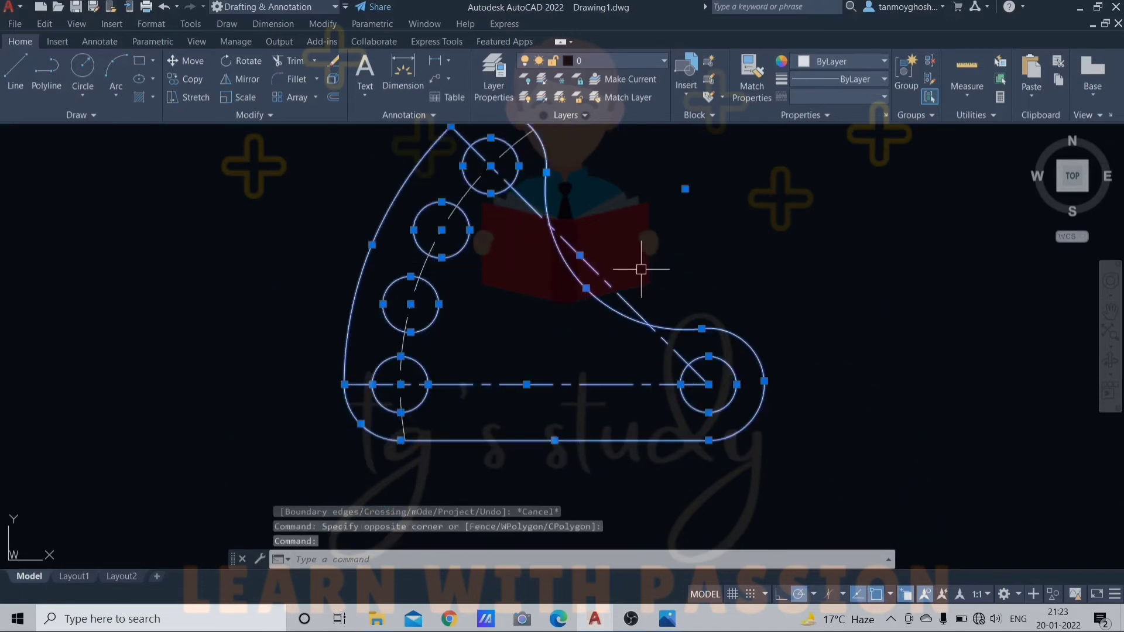
shift+click(620, 287)
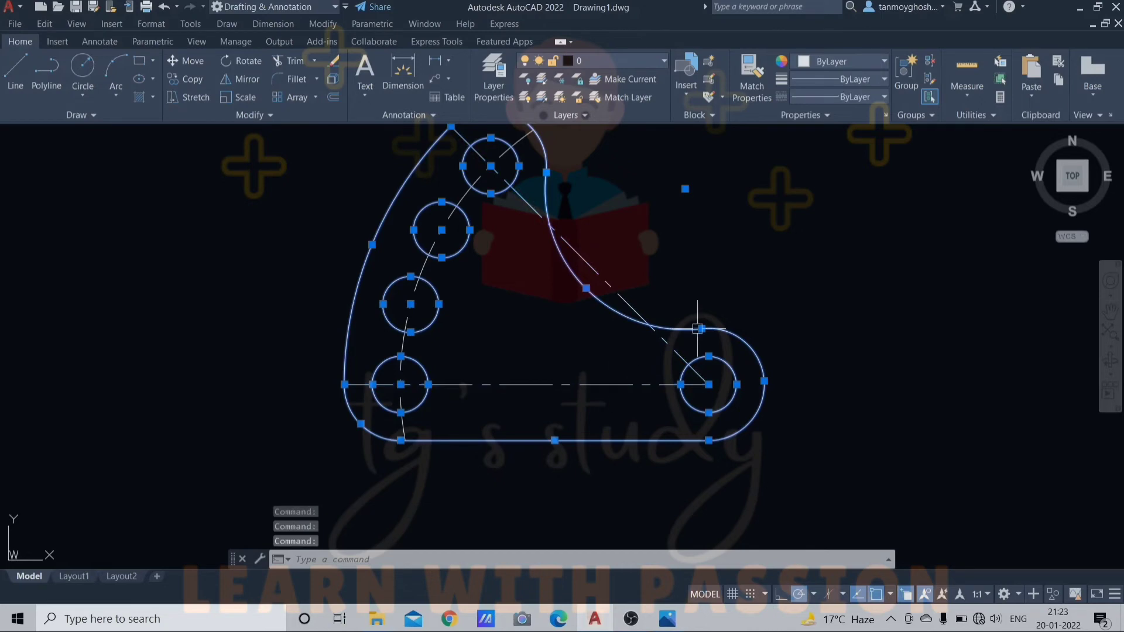
click(867, 68)
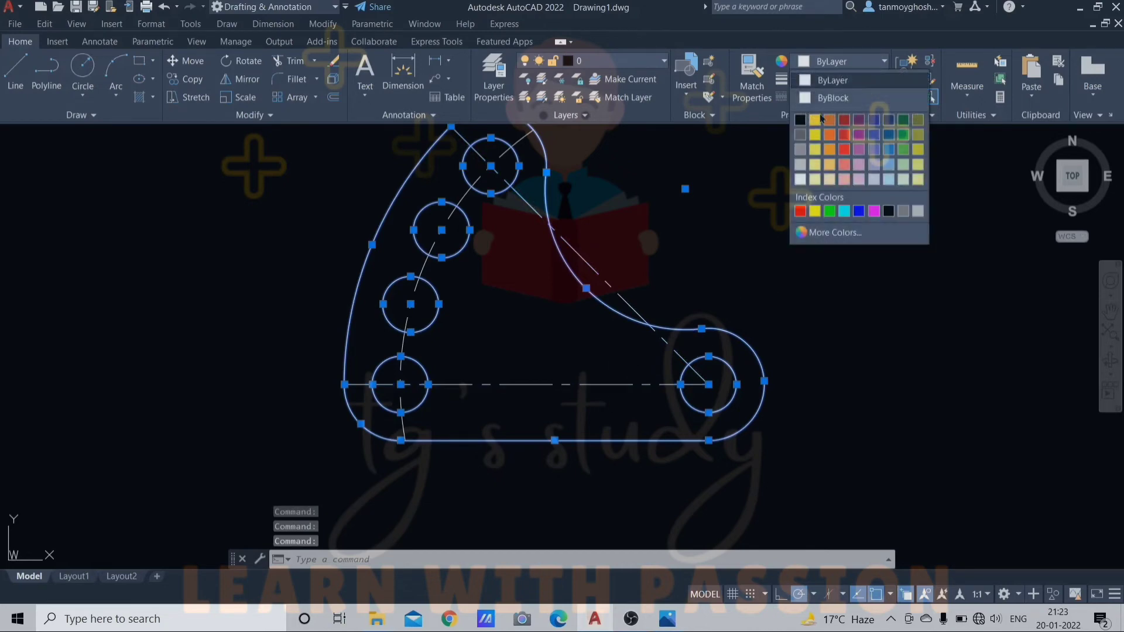
click(858, 158)
key(Escape)
scroll(725, 221, down, 2)
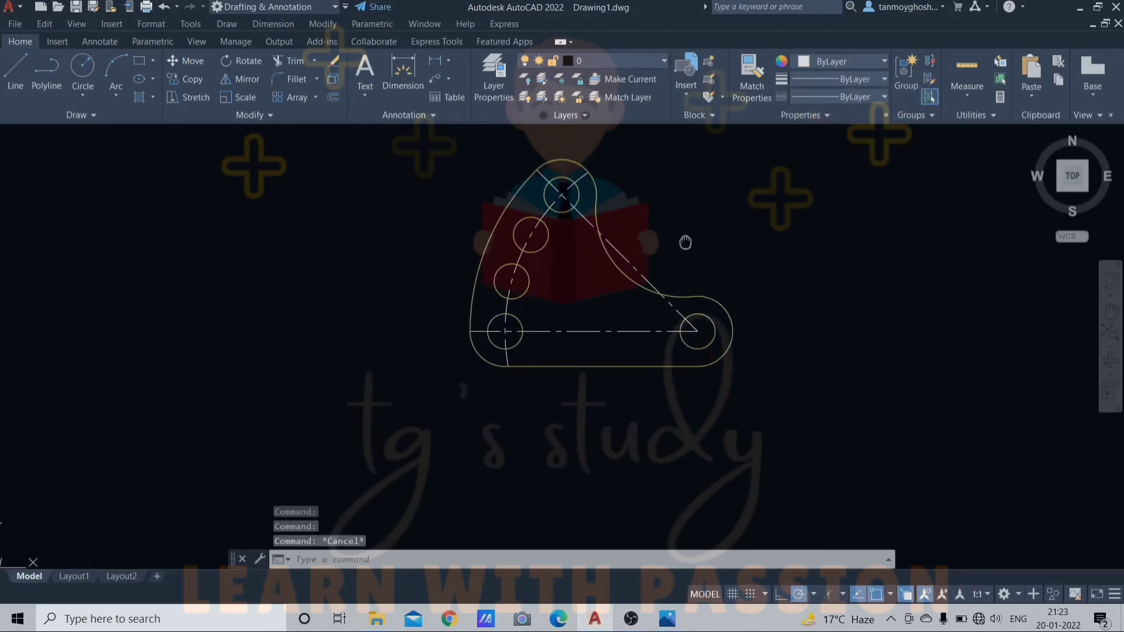
- Restore the drawing window to its smaller size beside the reference image and centre the plate in it
click(1098, 7)
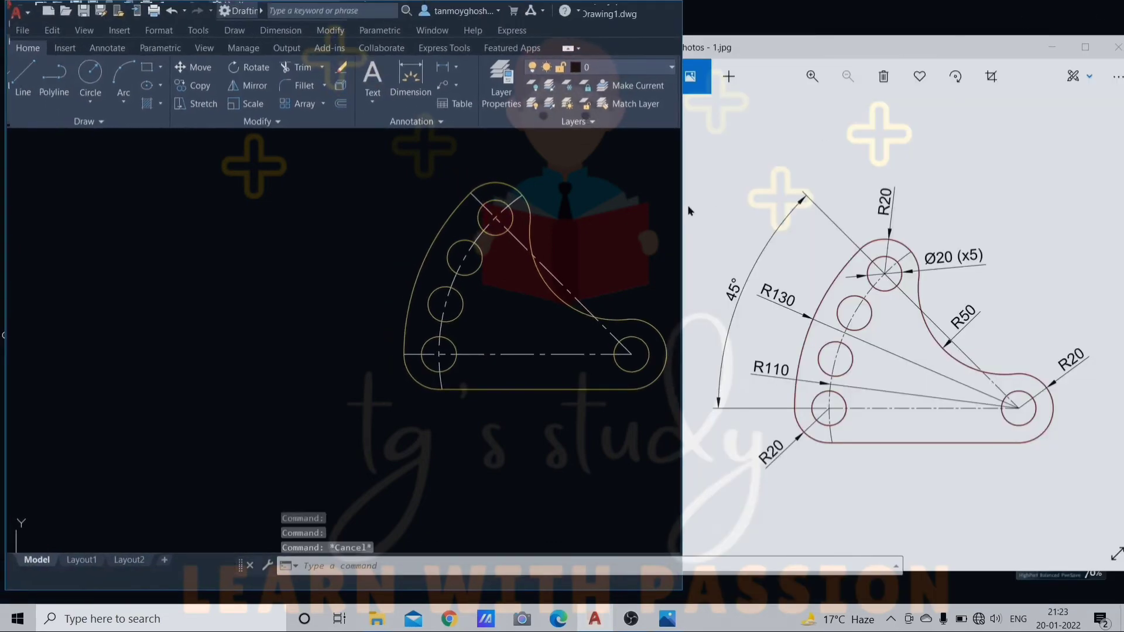
mouse_move(389, 269)
middle_down()
mouse_move(365, 272)
mouse_move(414, 296)
middle_up()
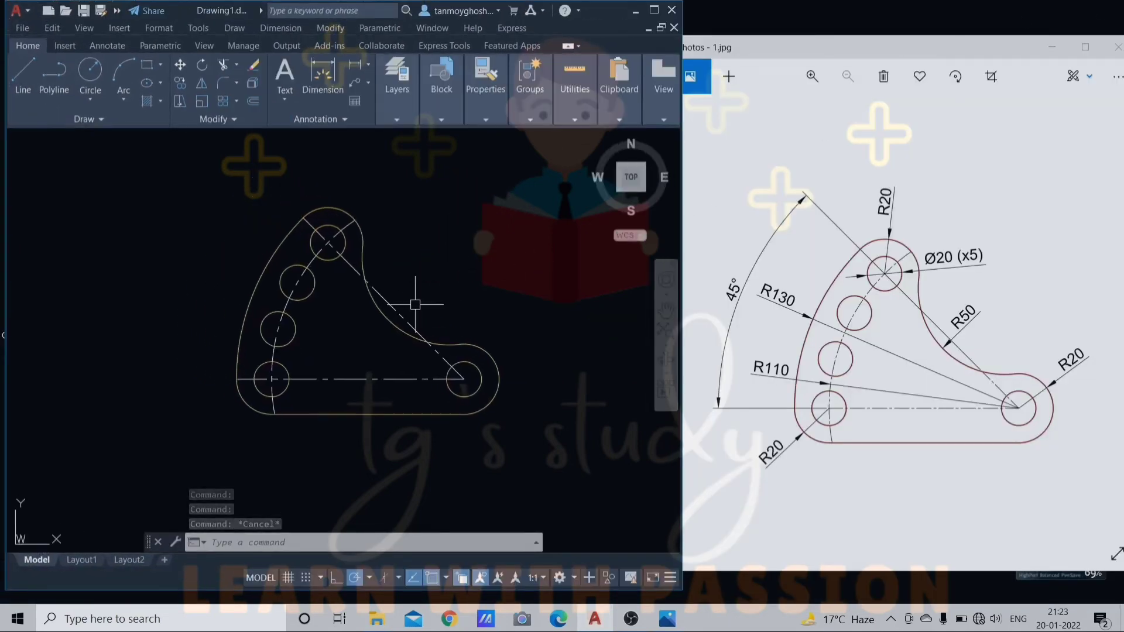
key(Escape)
scroll(360, 298, up, 2)
scroll(367, 299, down, 2)
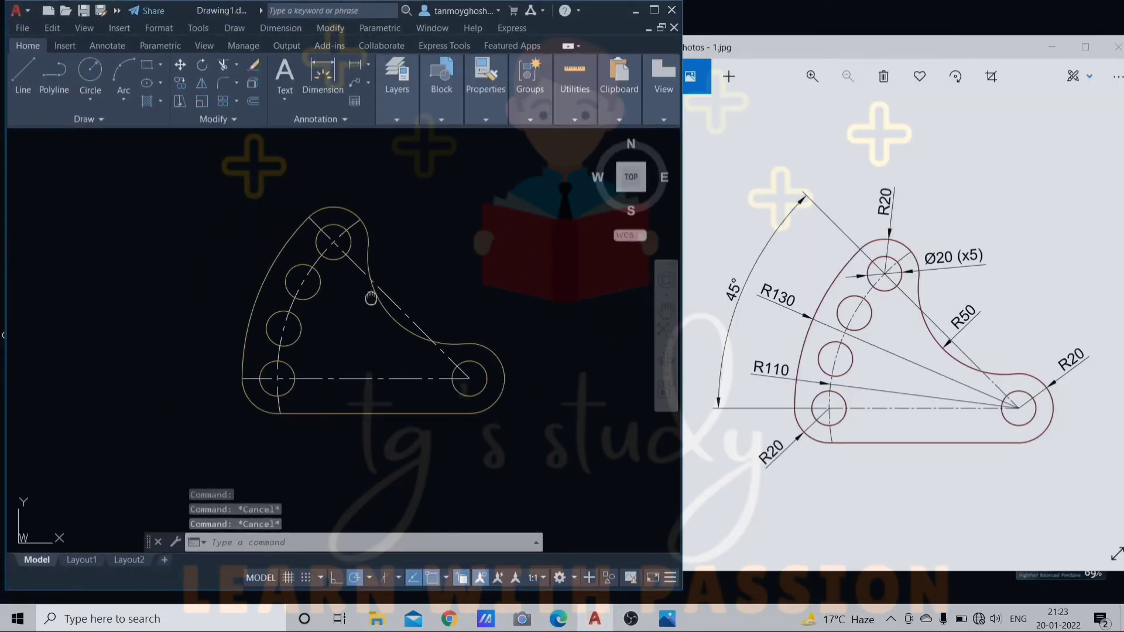
key(Escape)
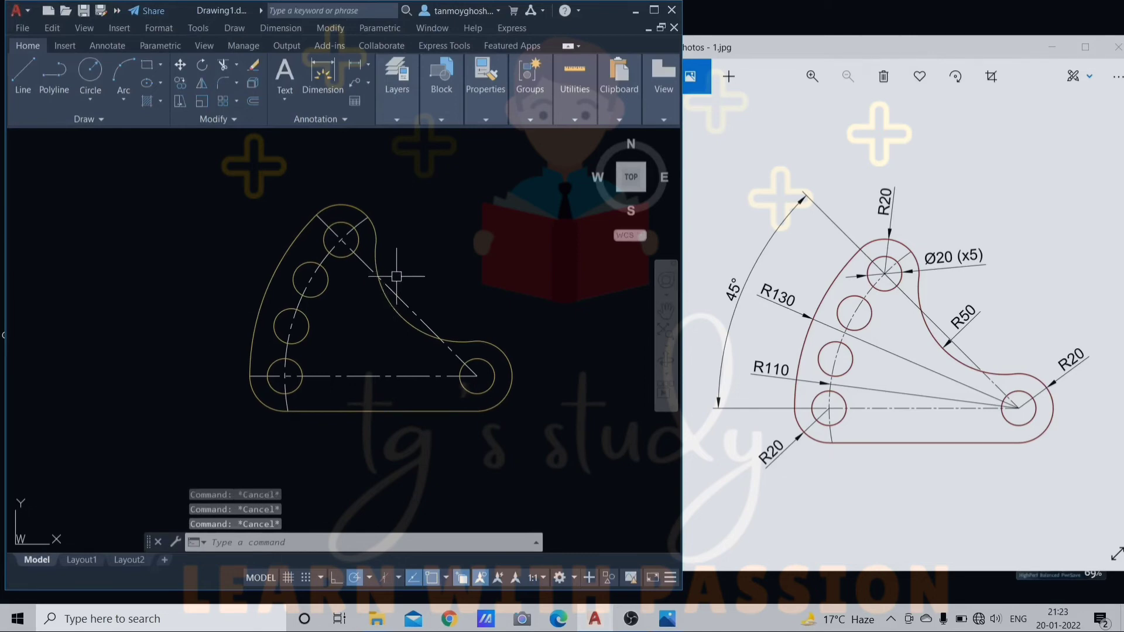
middle_drag(326, 289, 332, 303)
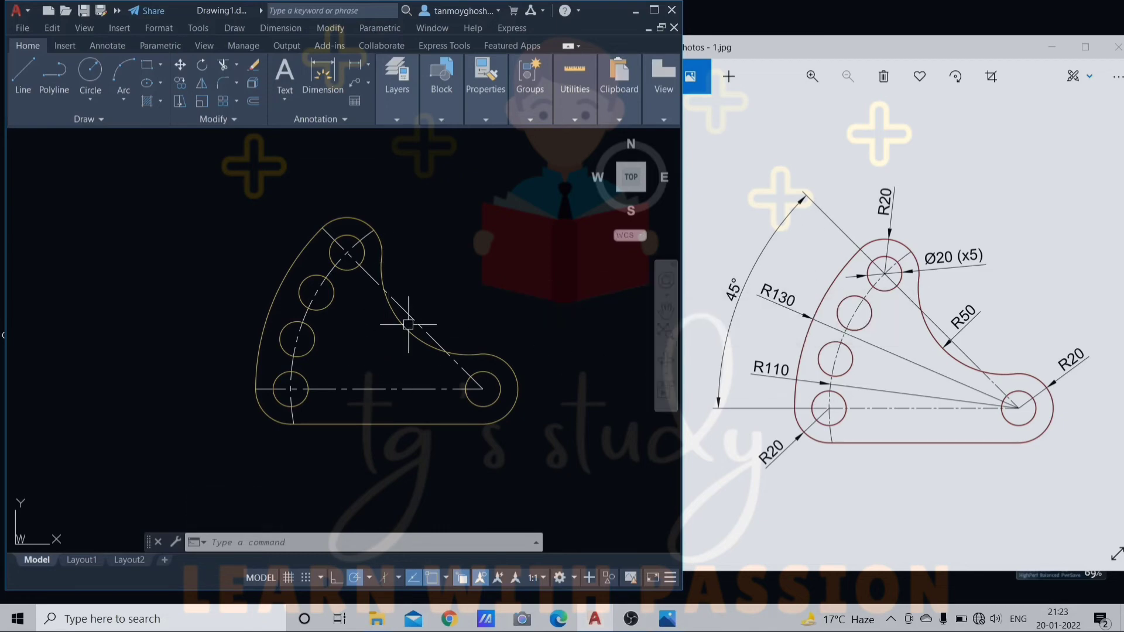
- Add an angular dimension between the horizontal and diagonal centre lines, placed outside the plate's R130 arc
text(d)
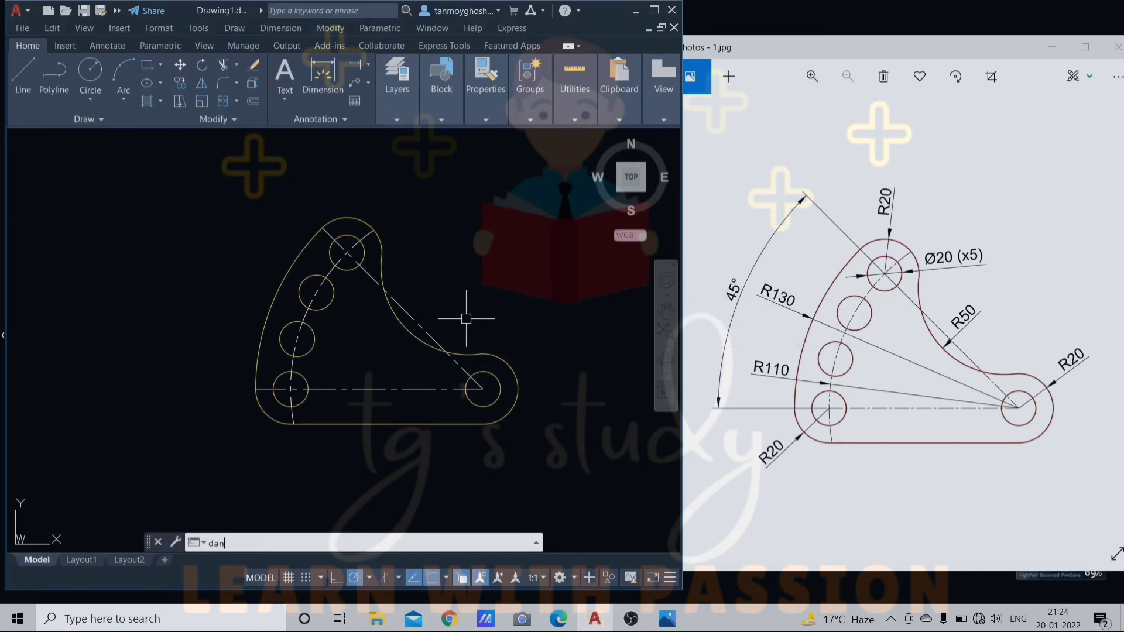
text(an)
key(Return)
click(267, 385)
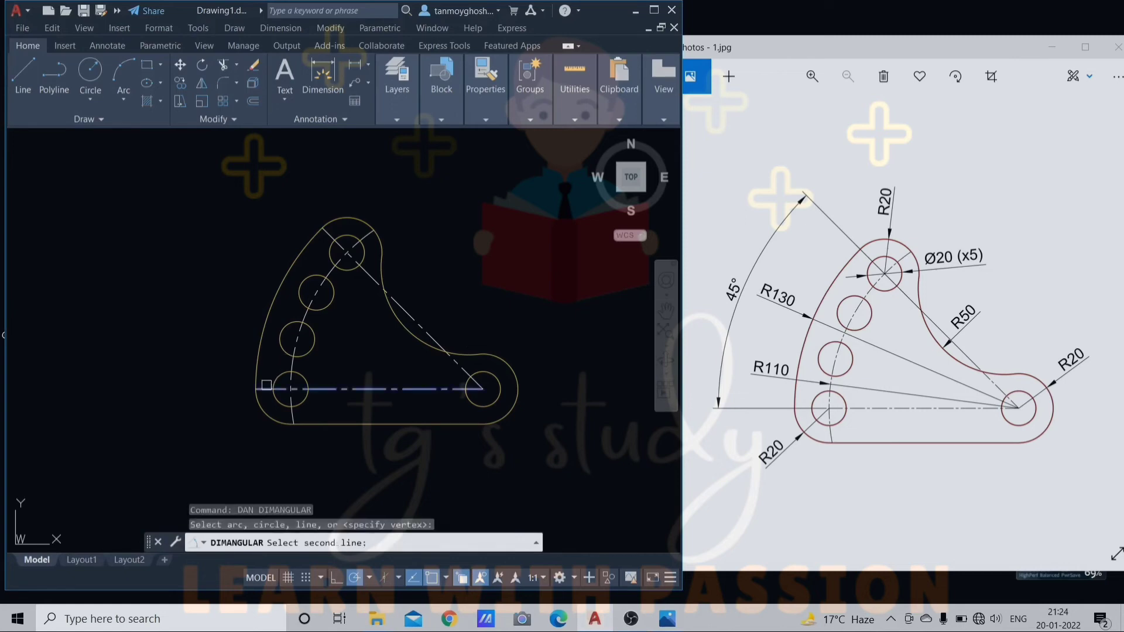
click(325, 233)
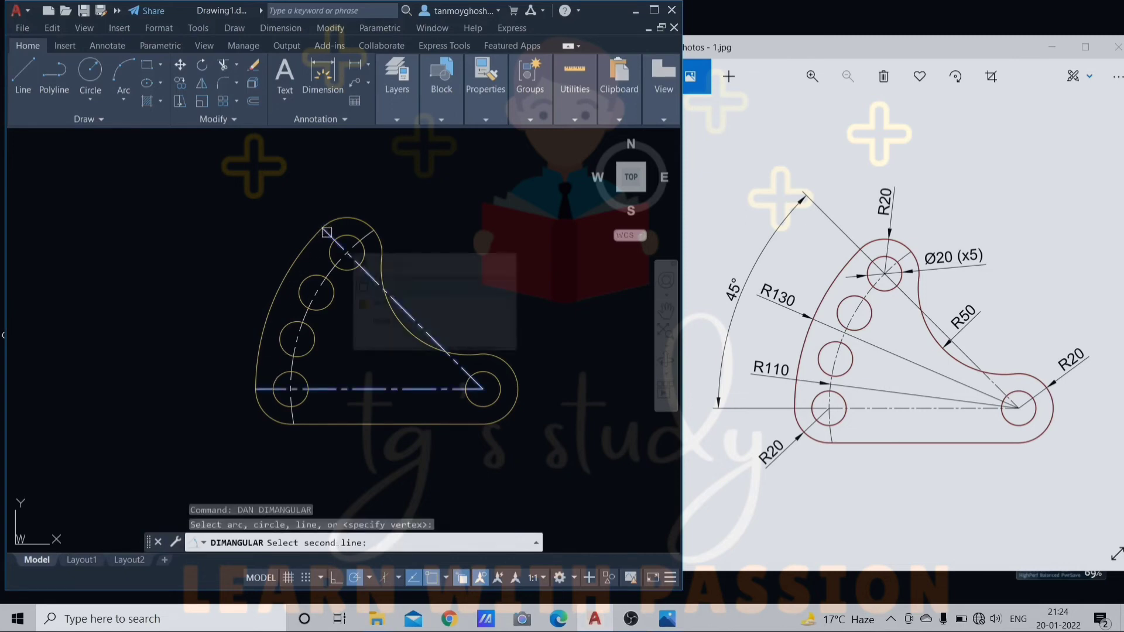
key(Return)
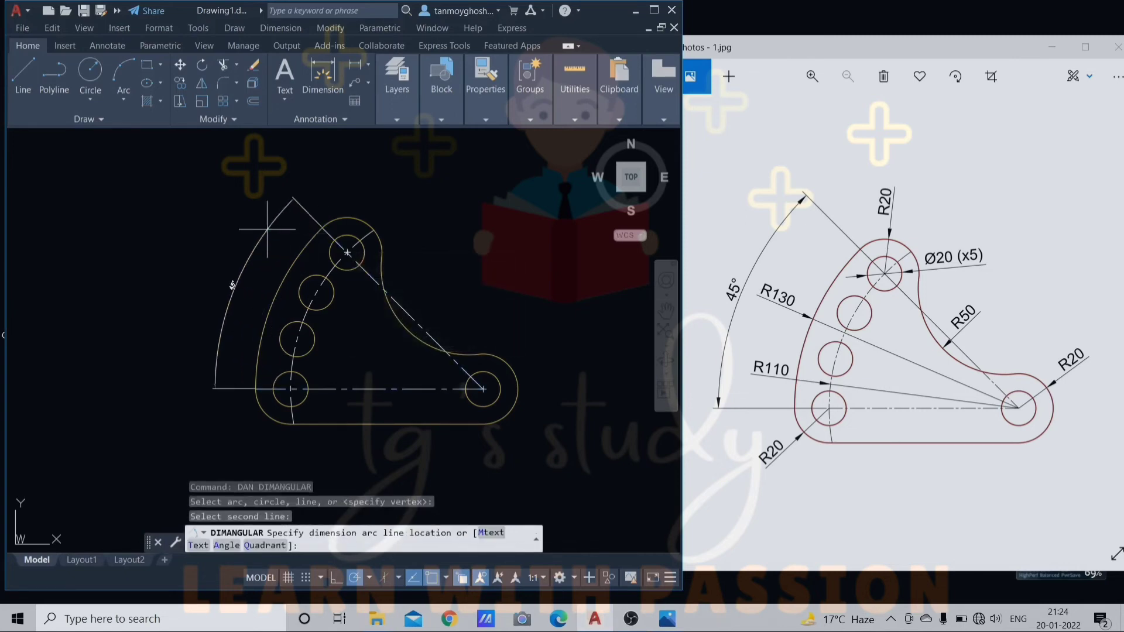
click(267, 229)
scroll(245, 261, up, 2)
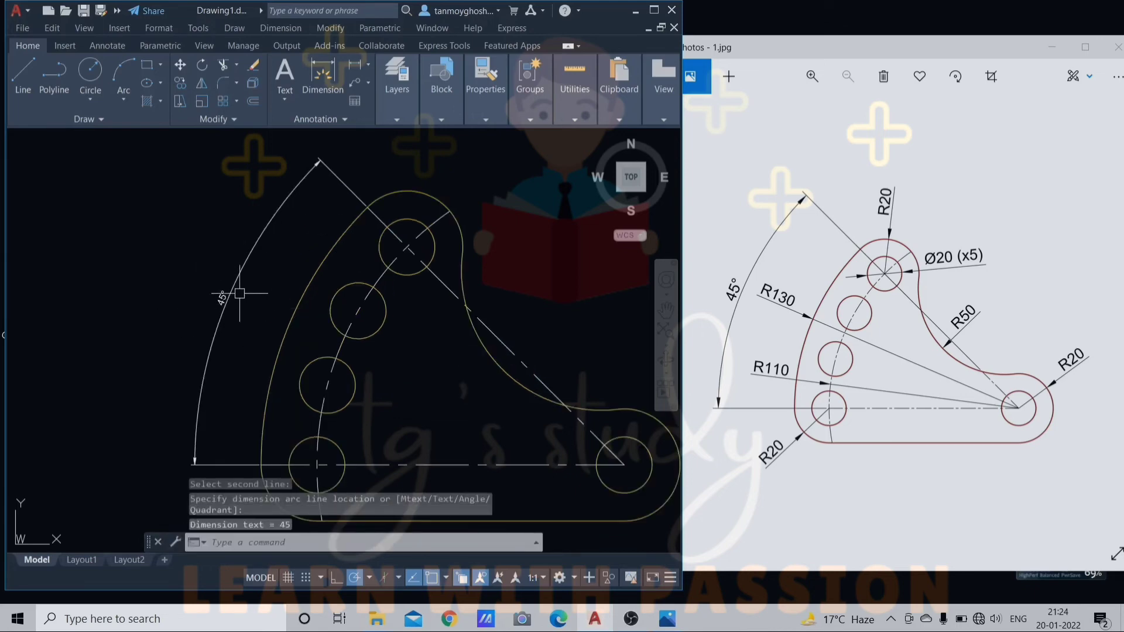
scroll(237, 294, down, 2)
scroll(231, 303, up, 2)
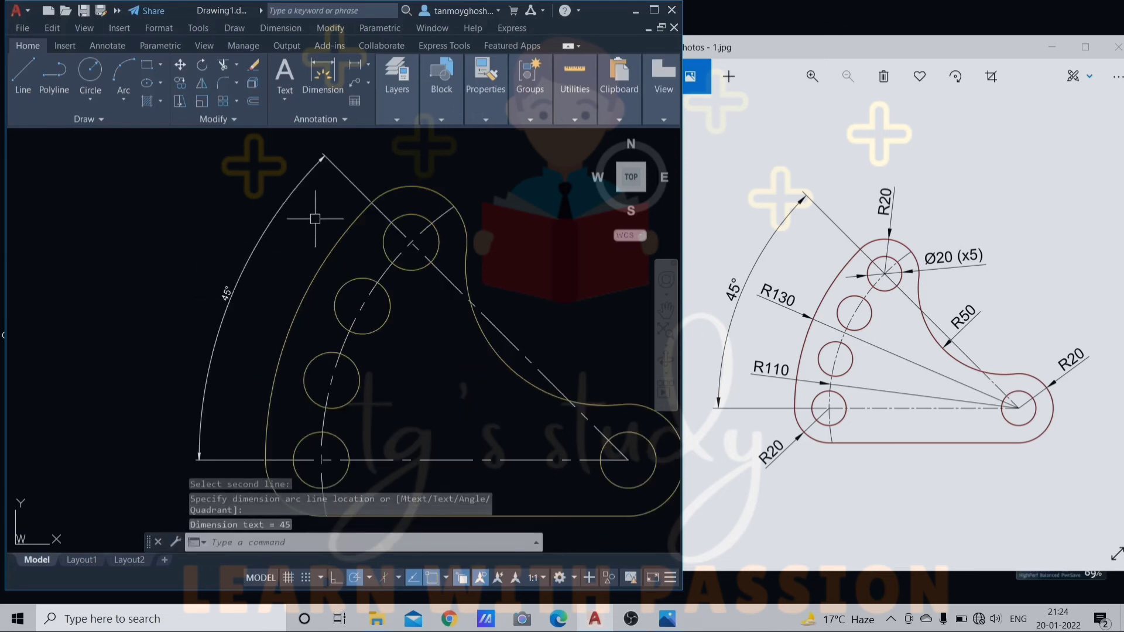
scroll(283, 226, down, 2)
middle_drag(281, 240, 262, 251)
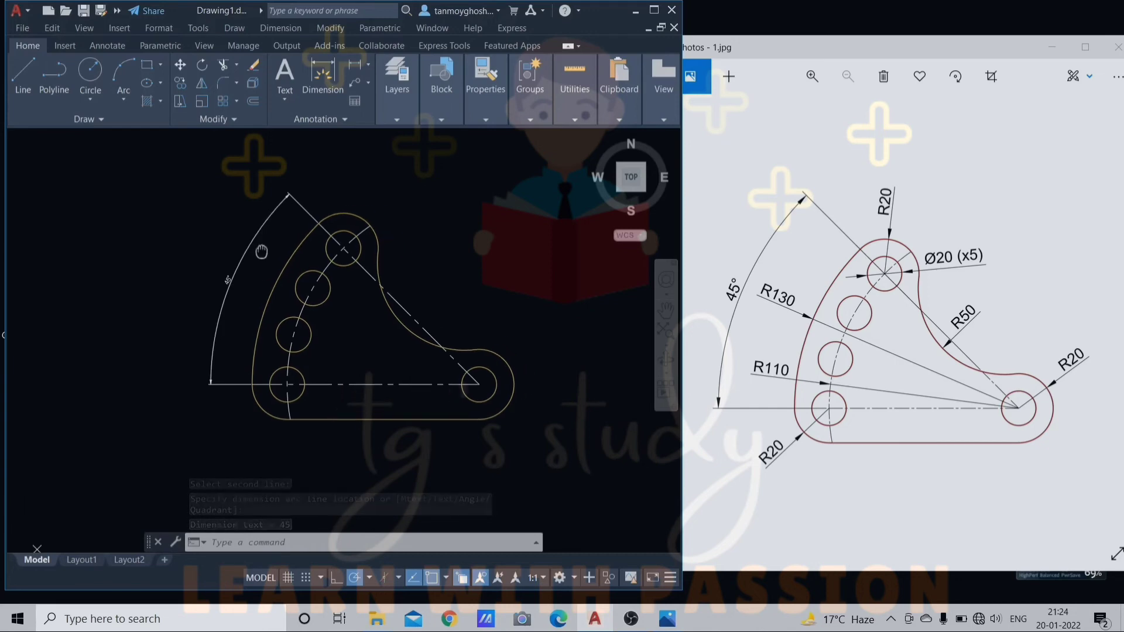
key(Escape)
key(Escape)
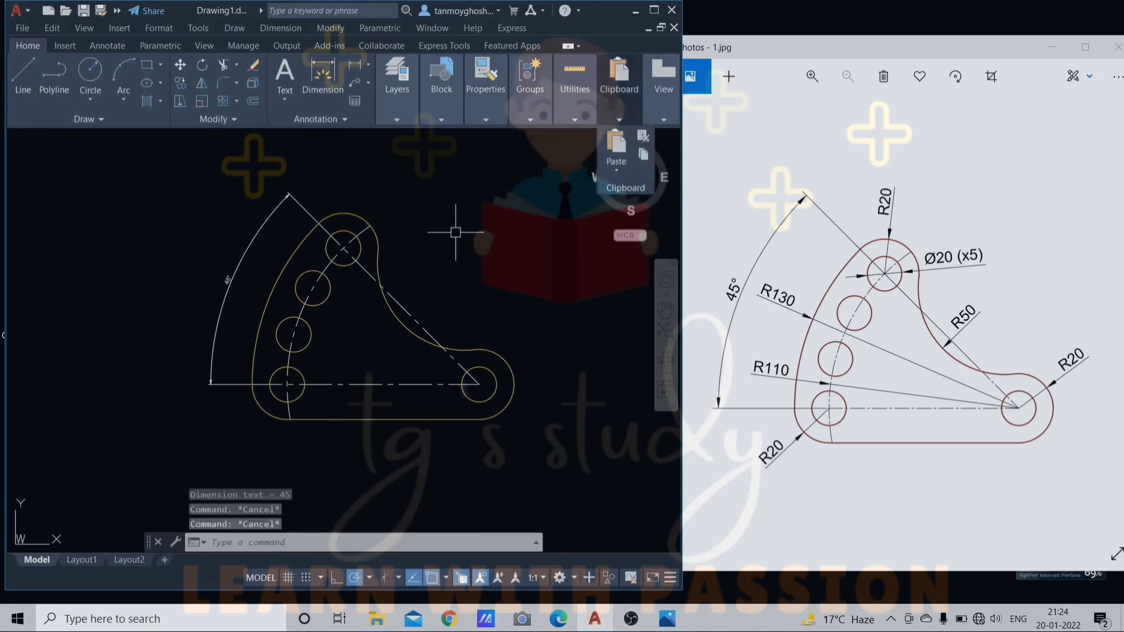
- Set the overall scale for dimension features of the ISO-25 dimension style to 3
text(d)
key(Return)
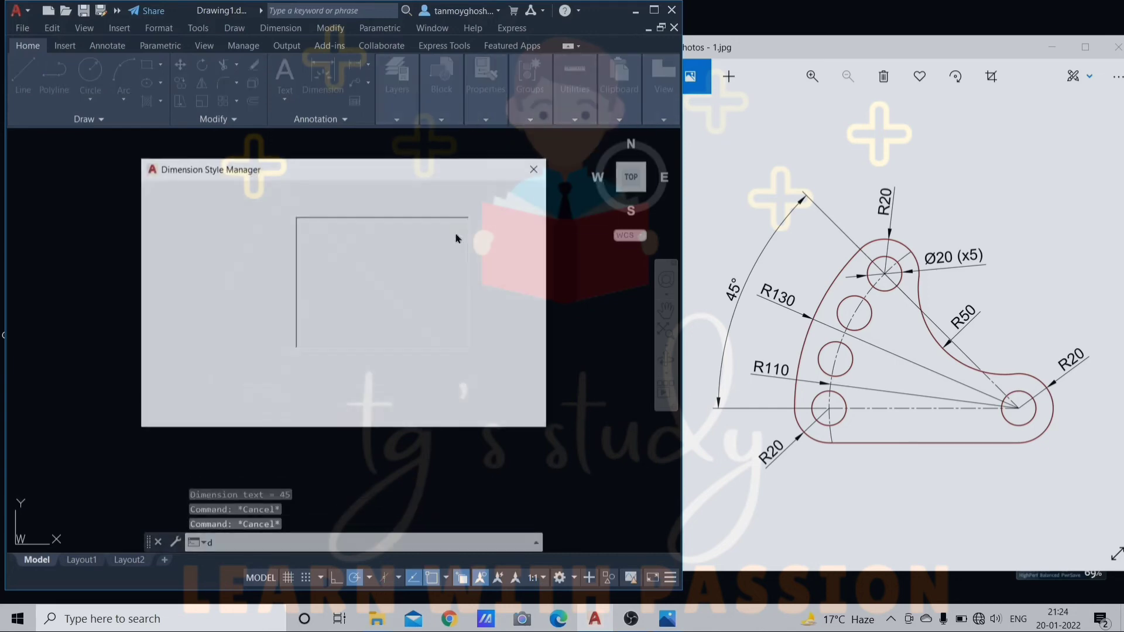
click(490, 271)
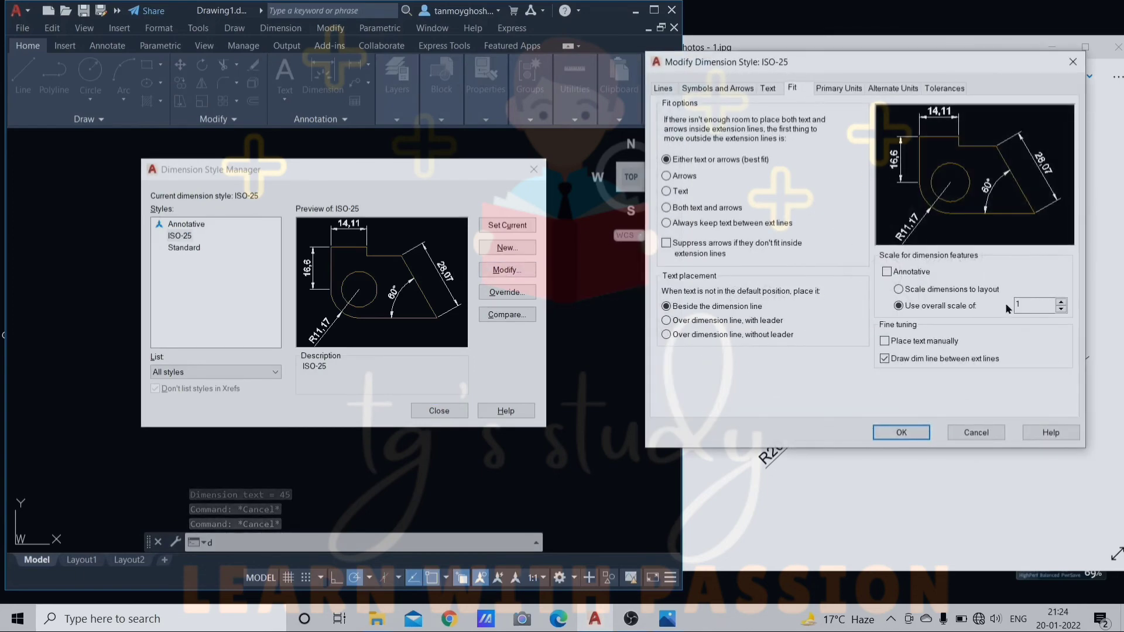
double_click(1028, 303)
text(3)
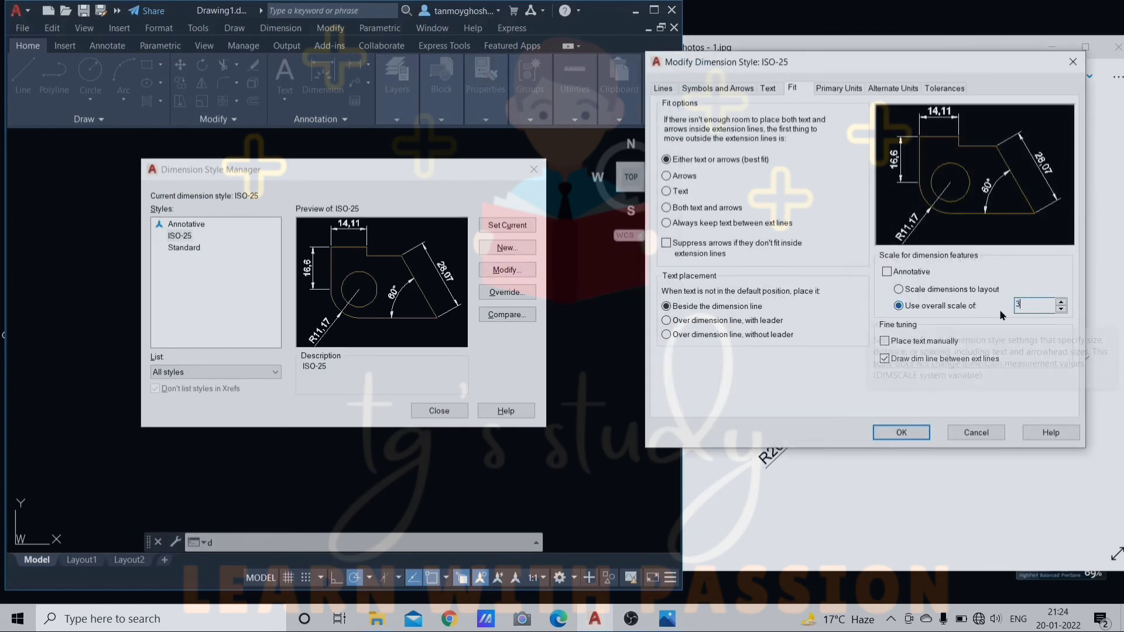
click(901, 433)
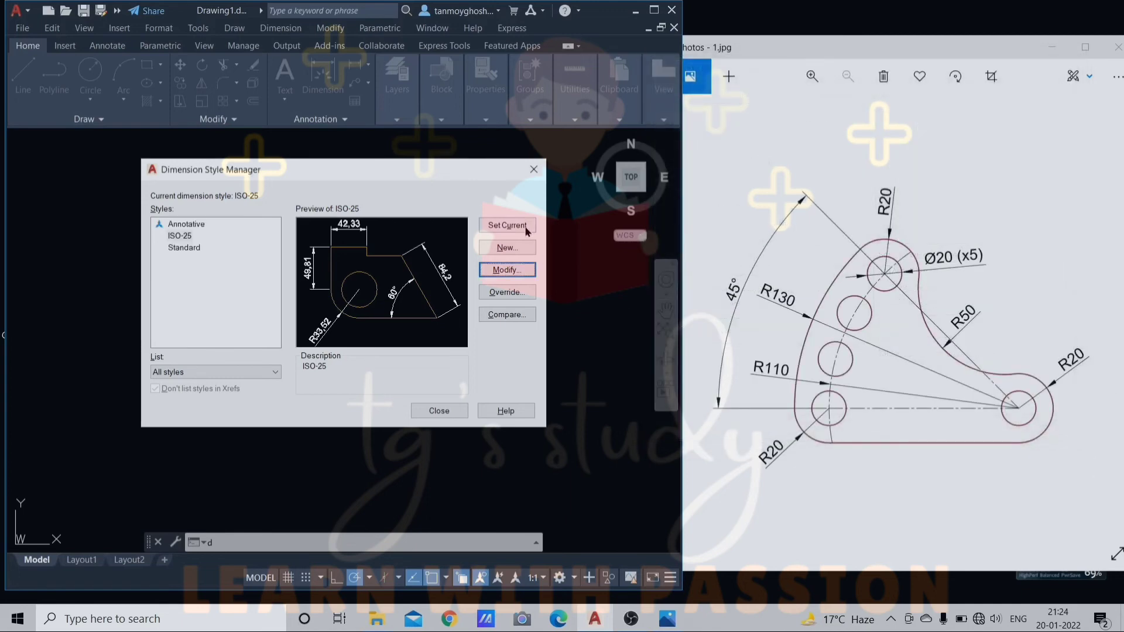
click(449, 411)
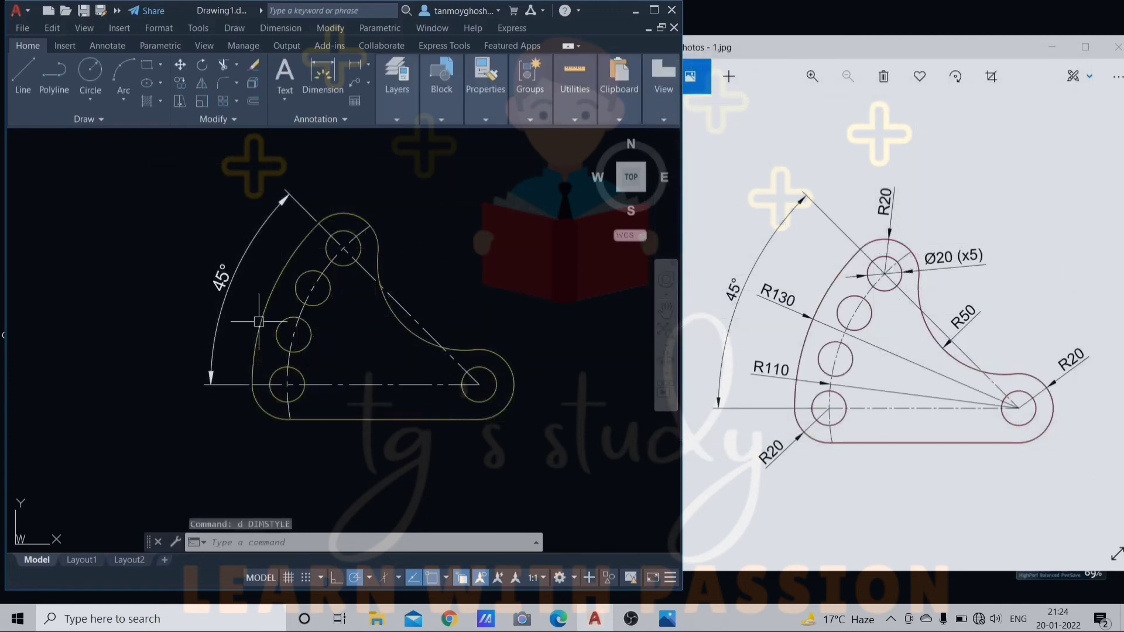
key(Escape)
key(Escape)
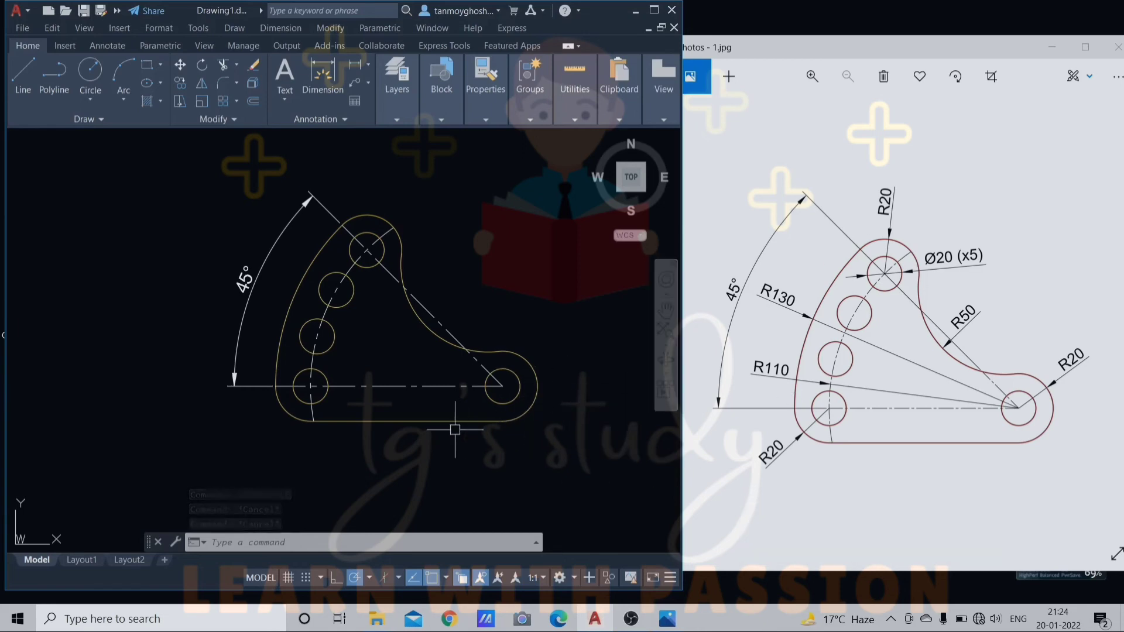
- Add radius dimensions outside the plate to its three rounded ends: the right end, the lower-left corner and the upper end
text(dra)
key(Return)
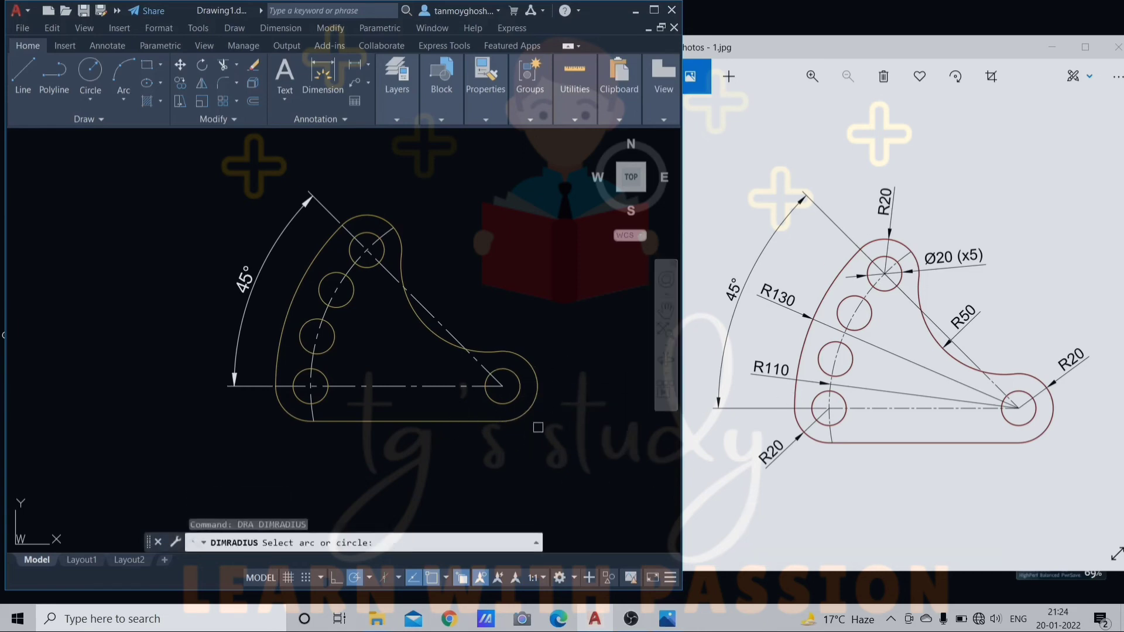
click(541, 397)
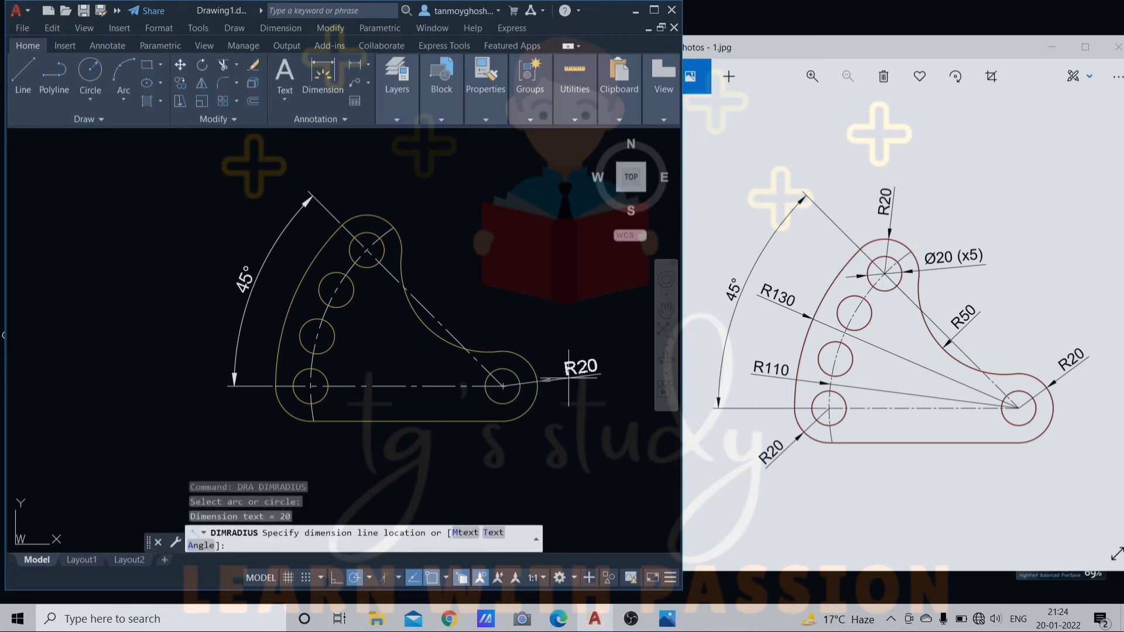
key(Return)
click(289, 414)
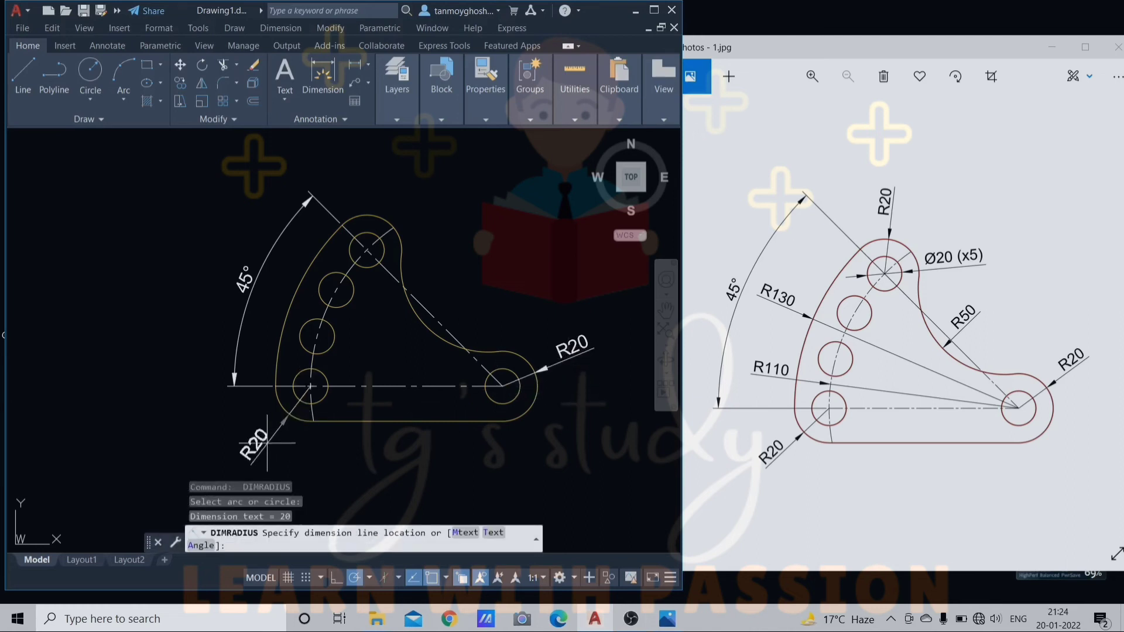
click(266, 438)
key(Return)
click(376, 216)
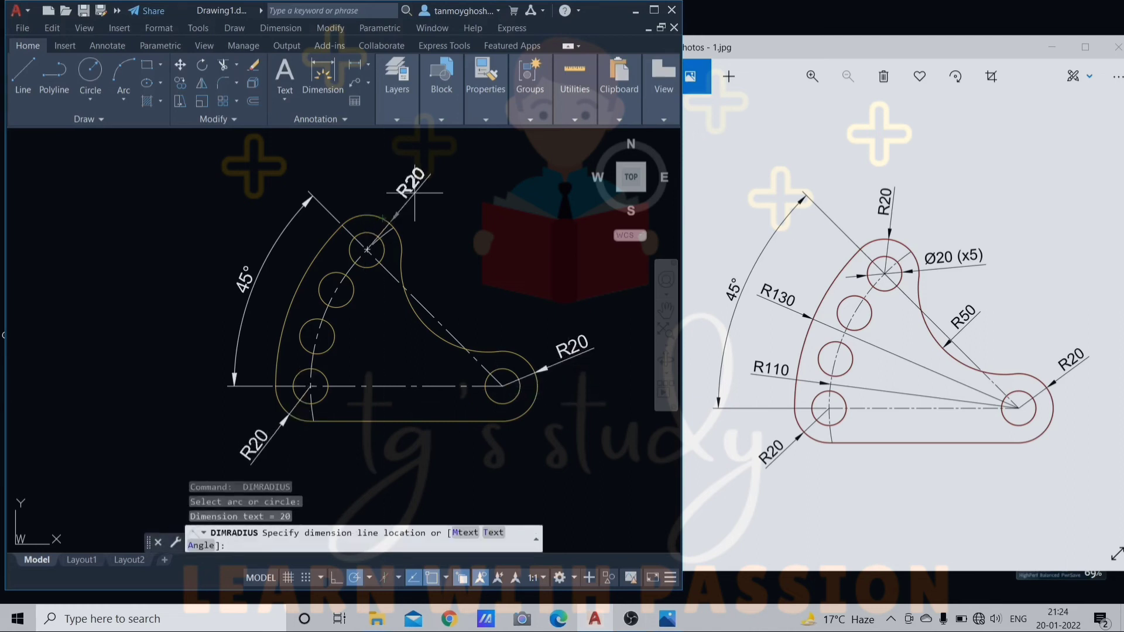
click(383, 176)
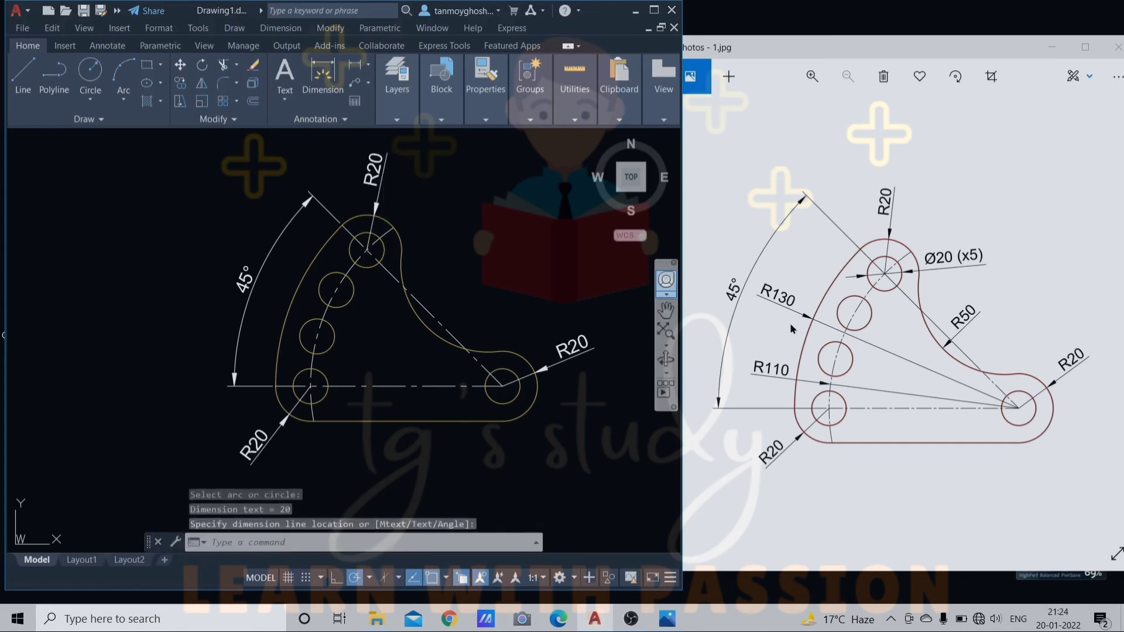
- Add radius dimensions to the plate's concave inner arc and to the centre-line arc running through the holes
key(Return)
click(435, 332)
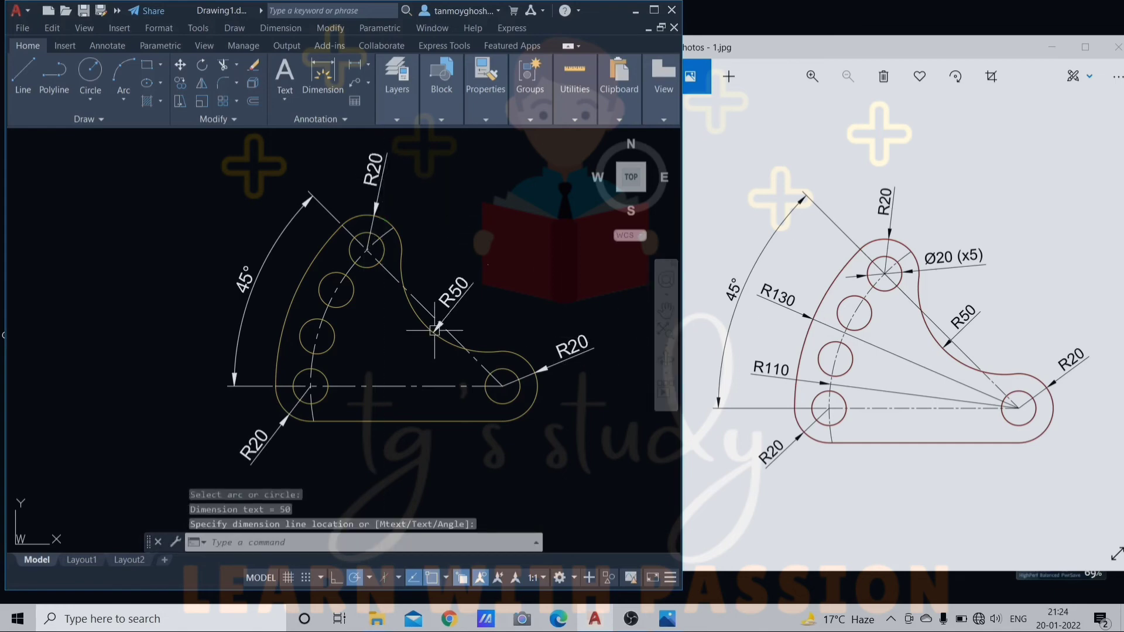
scroll(288, 333, up, 4)
key(Return)
click(378, 280)
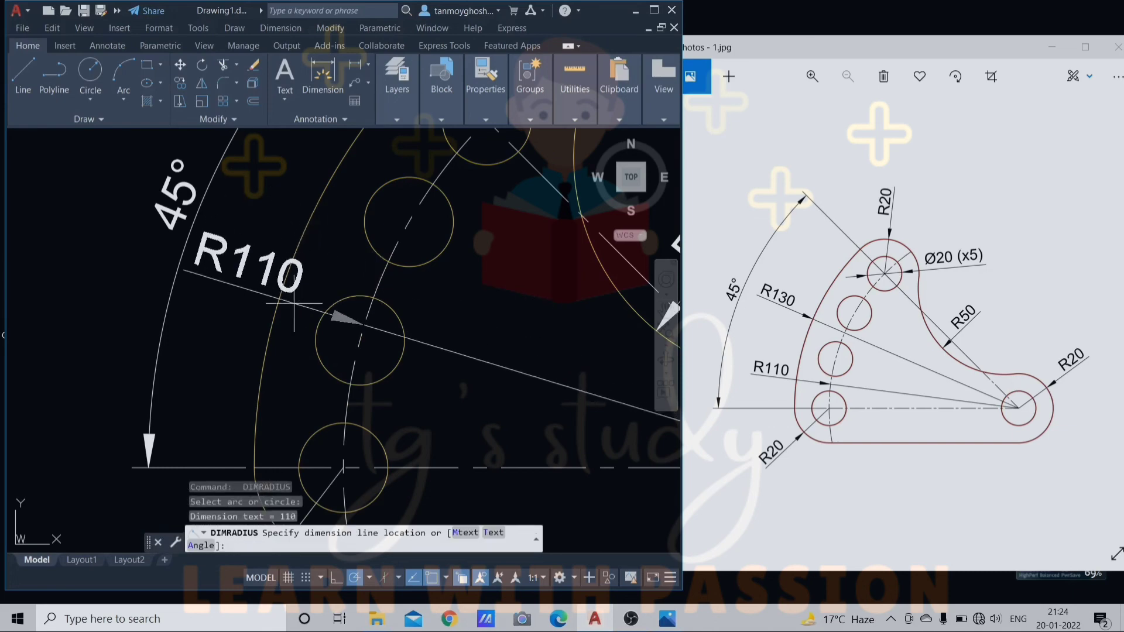
click(297, 259)
scroll(318, 258, down, 2)
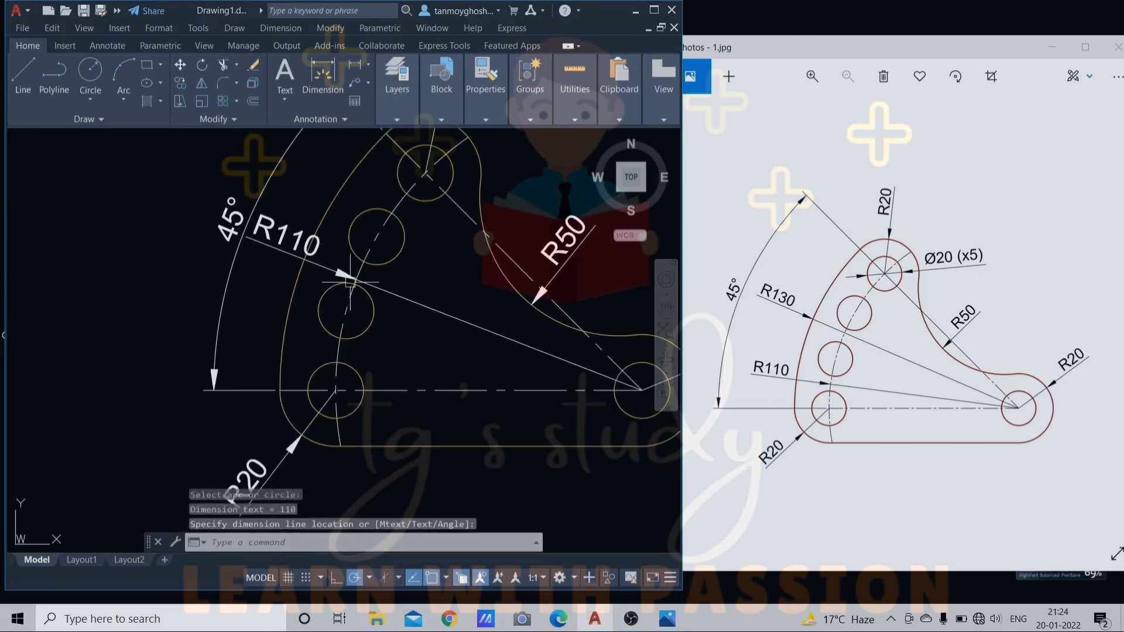
middle_drag(365, 280, 406, 305)
- Add a radius dimension to the plate's large outer arc, with its text outside the angular dimension and below the centre-line arc's radius text
key(Return)
click(328, 341)
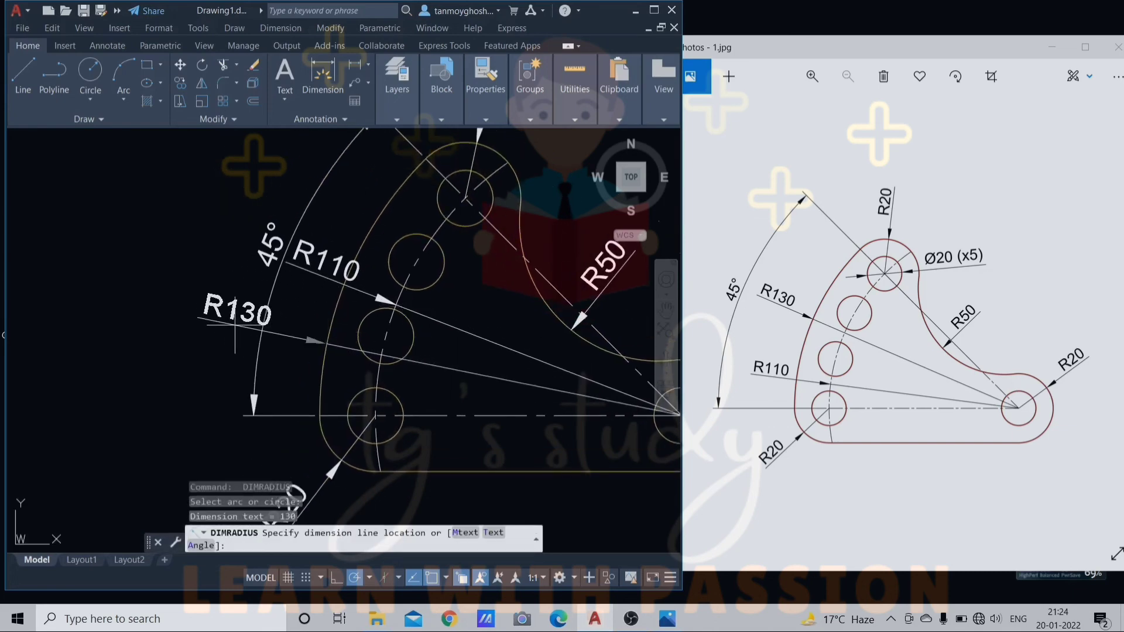
click(206, 316)
scroll(206, 318, down, 2)
middle_drag(393, 321, 385, 338)
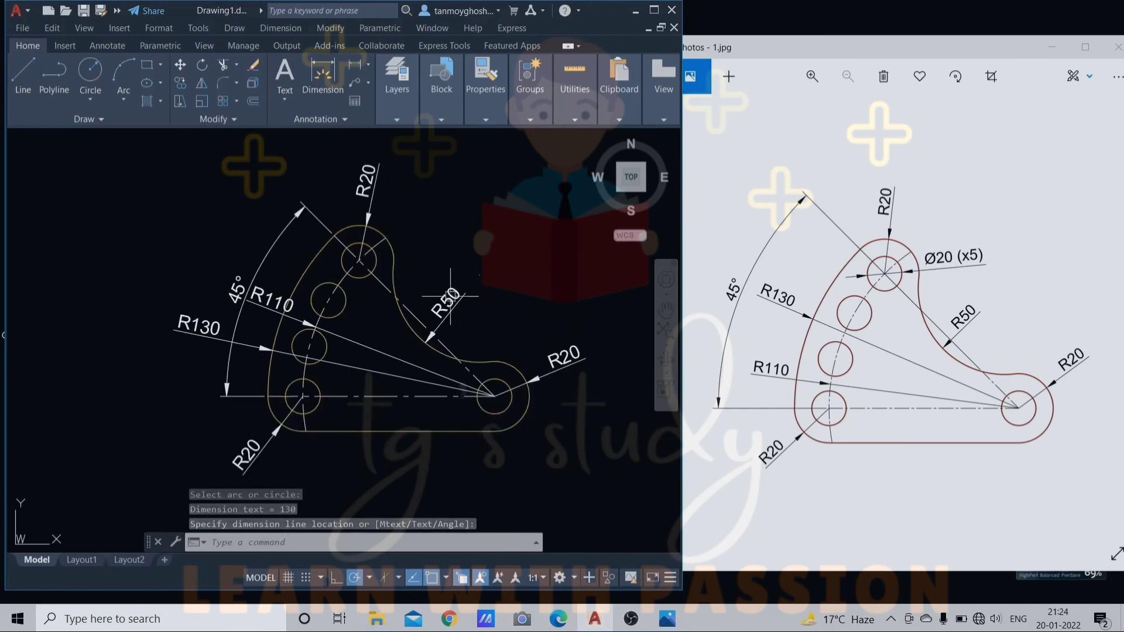
middle_drag(561, 258, 562, 275)
key(Escape)
key(Escape)
key(Escape)
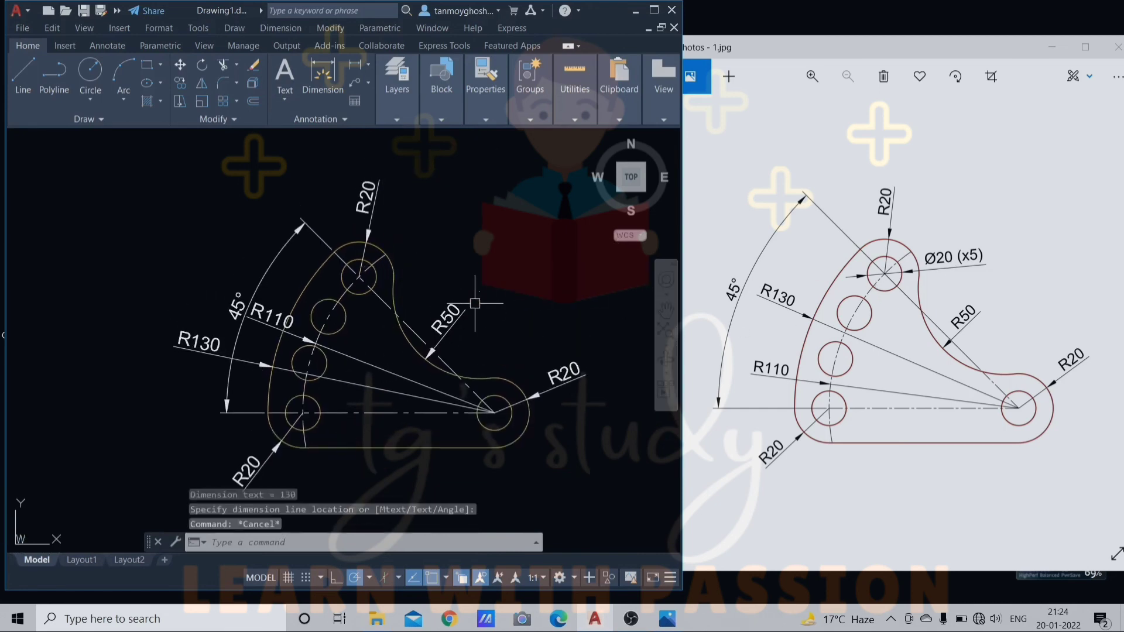
- Add a diameter dimension to the uppermost hole, with its text outside the plate above the concave arc
text(ddi)
key(Return)
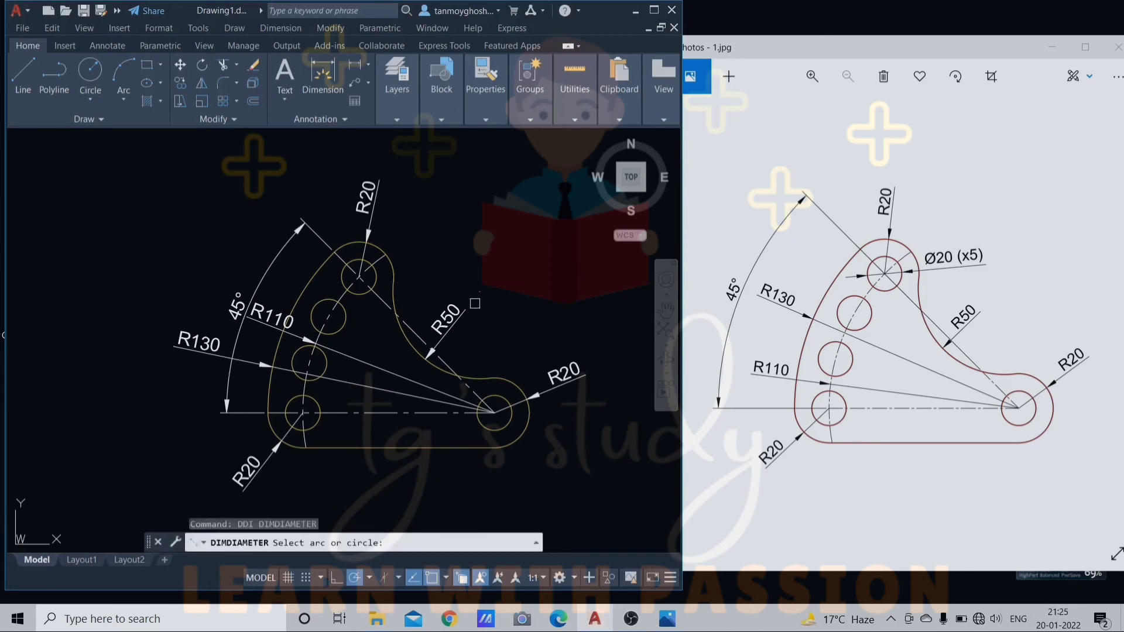
click(373, 273)
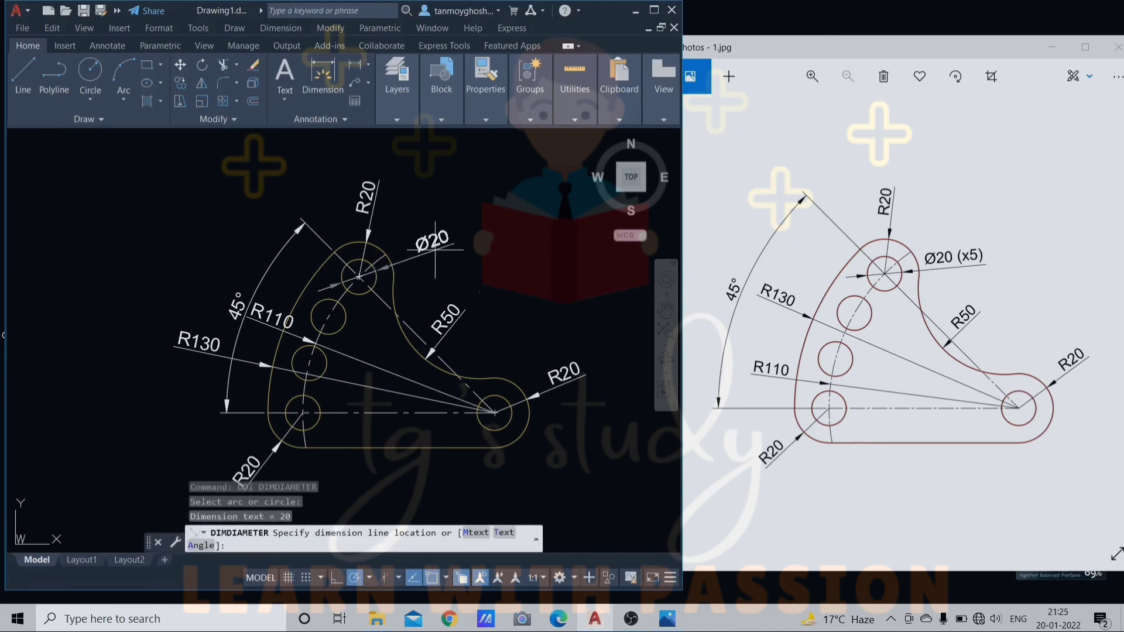
click(445, 239)
key(Escape)
- Append "(x 5)" to the text of the uppermost hole's diameter dimension
click(445, 239)
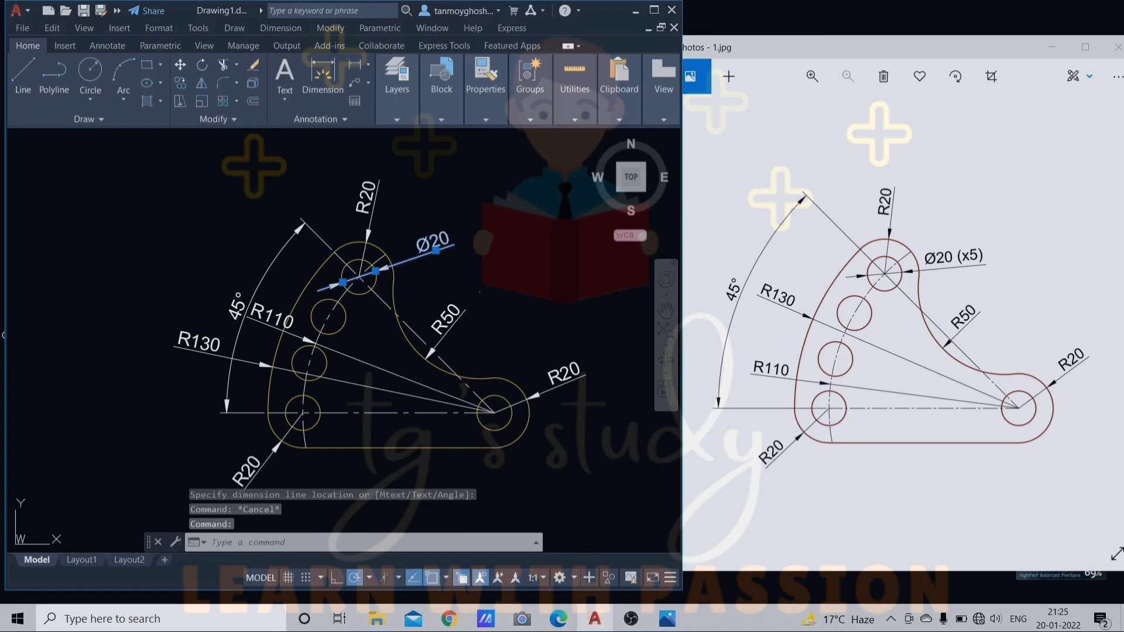
double_click(444, 243)
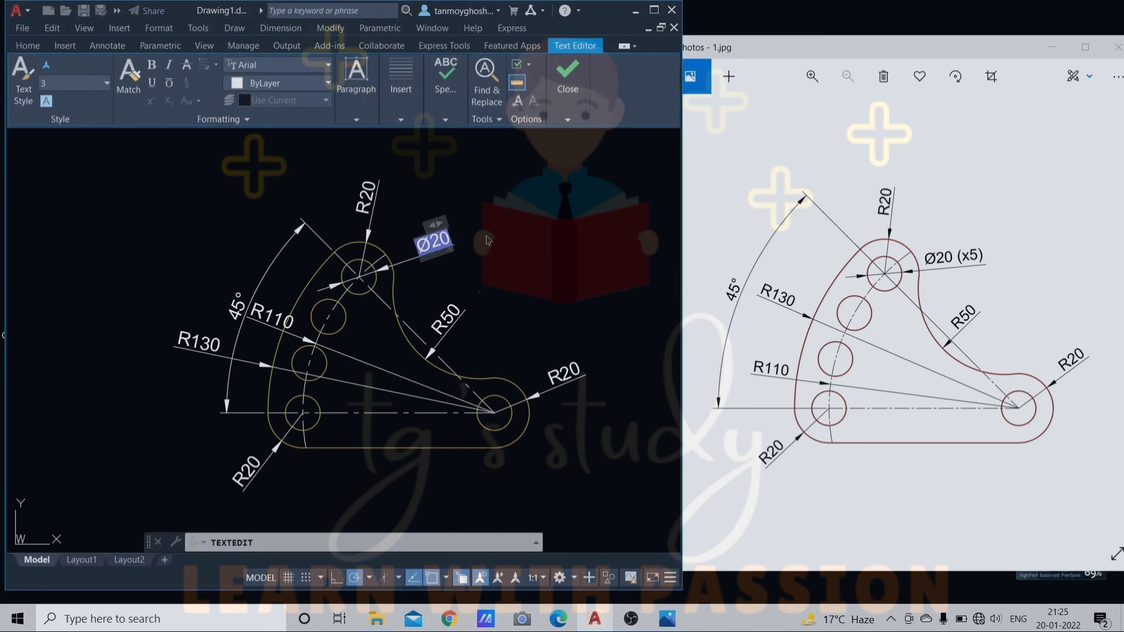
text((x)
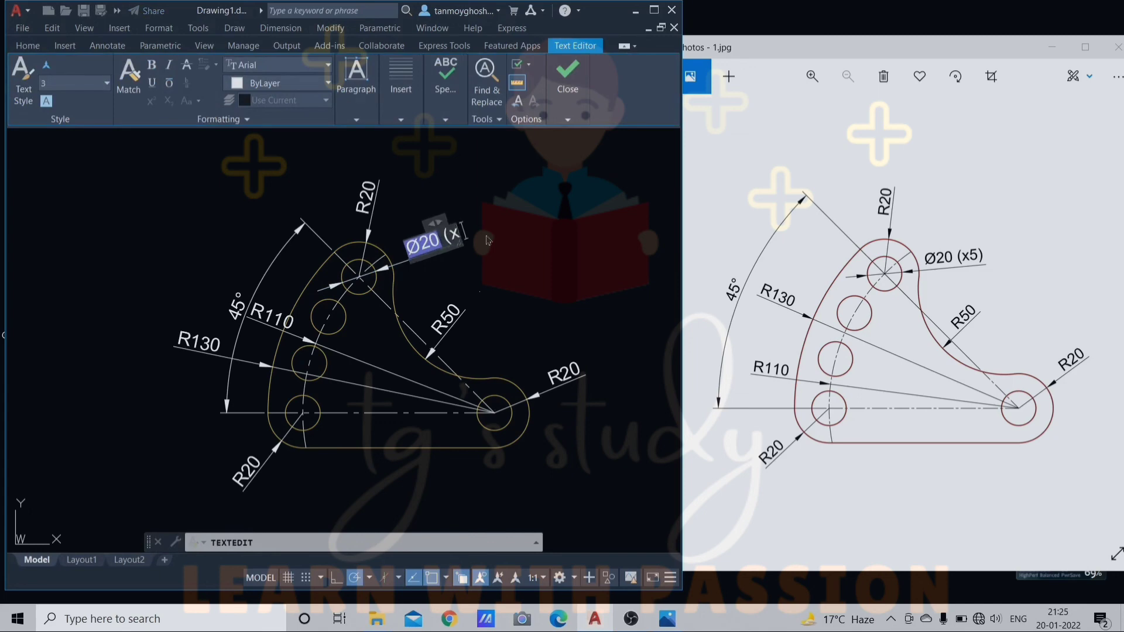
text( 5))
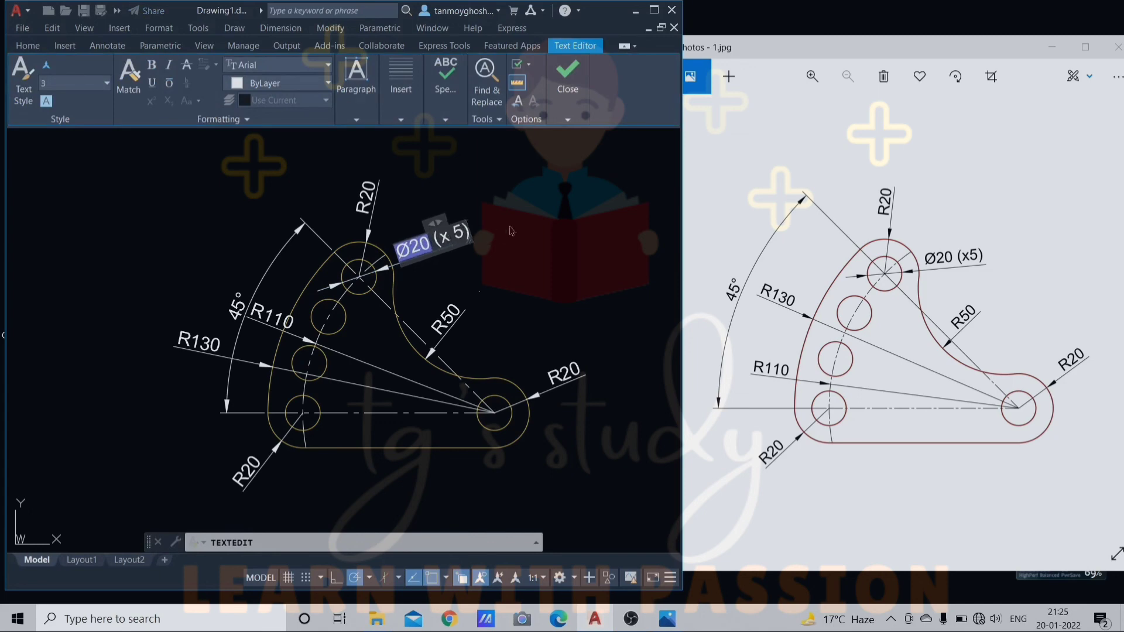
click(511, 231)
middle_drag(547, 297, 541, 280)
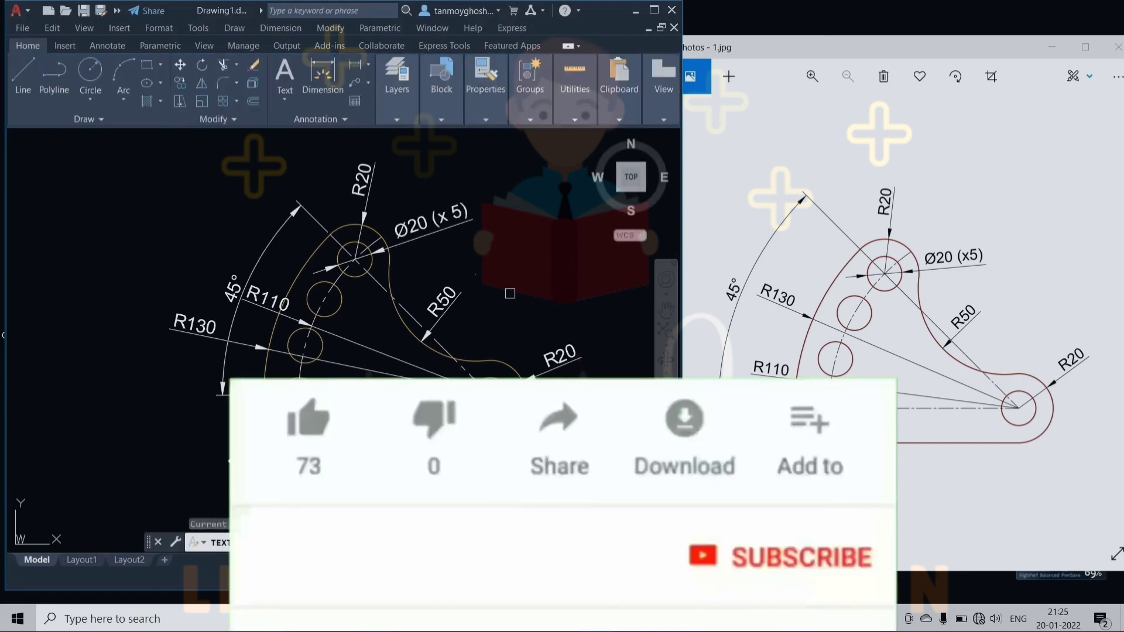
key(Escape)
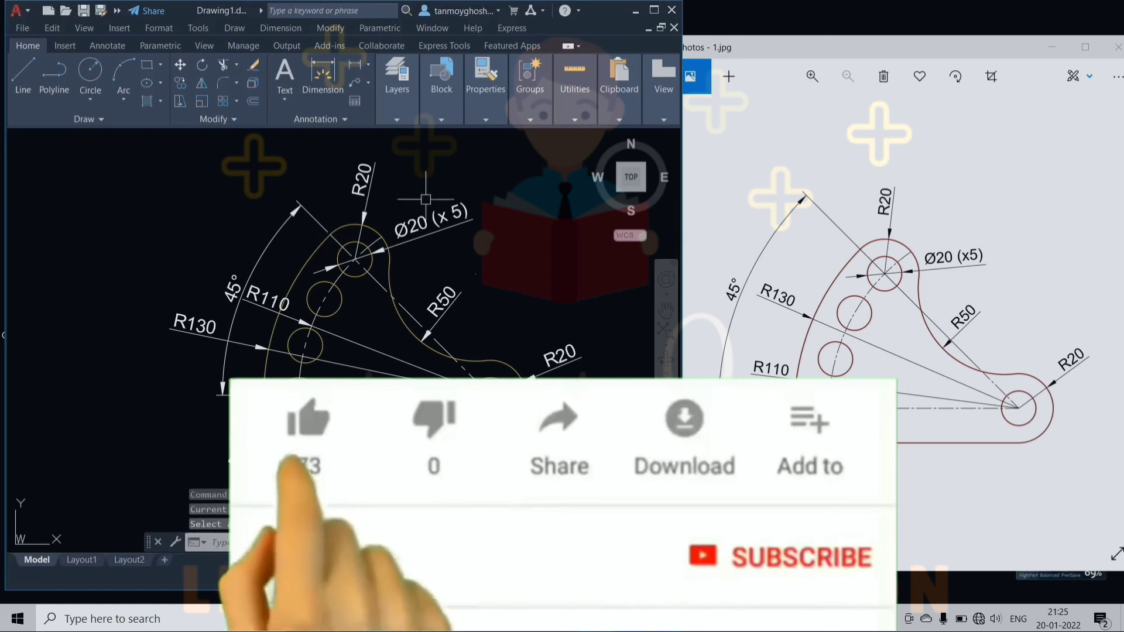